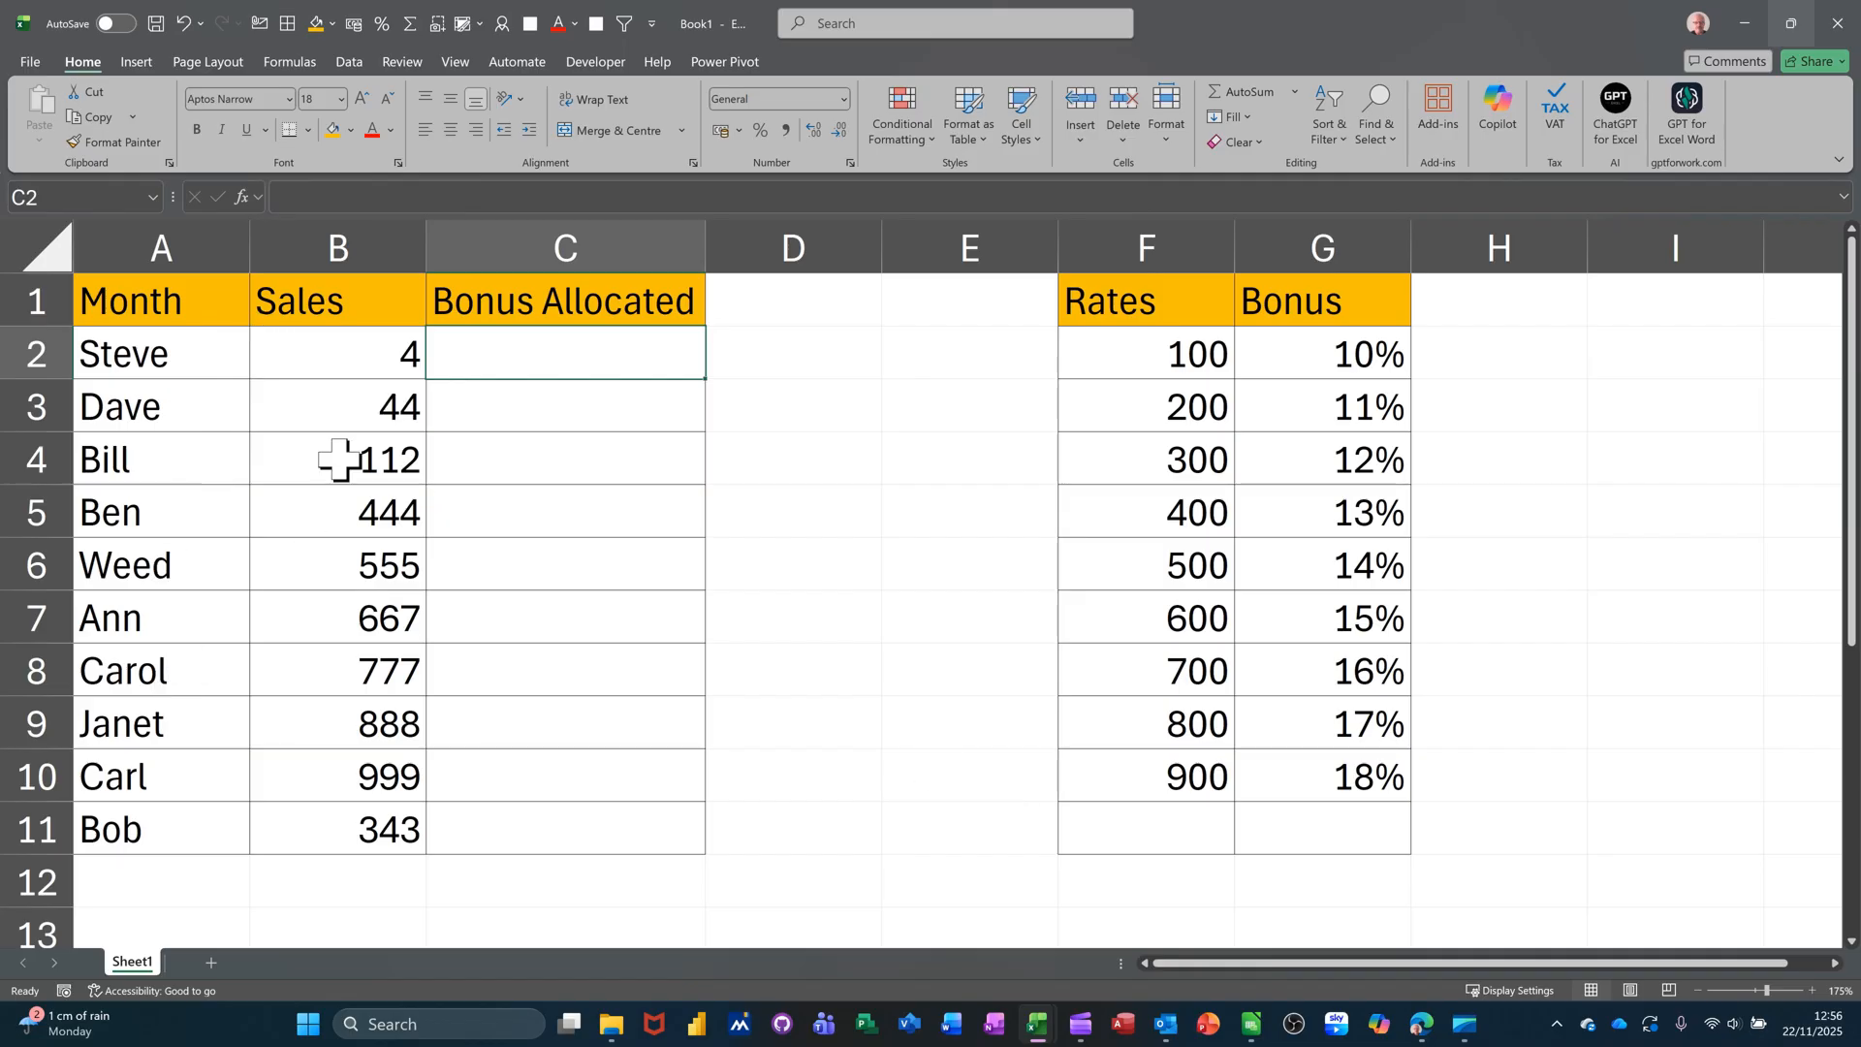
- Format the Sales figures in B2:B11 as pound Accounting amounts with two decimal places
click(325, 364)
drag(326, 364, 308, 818)
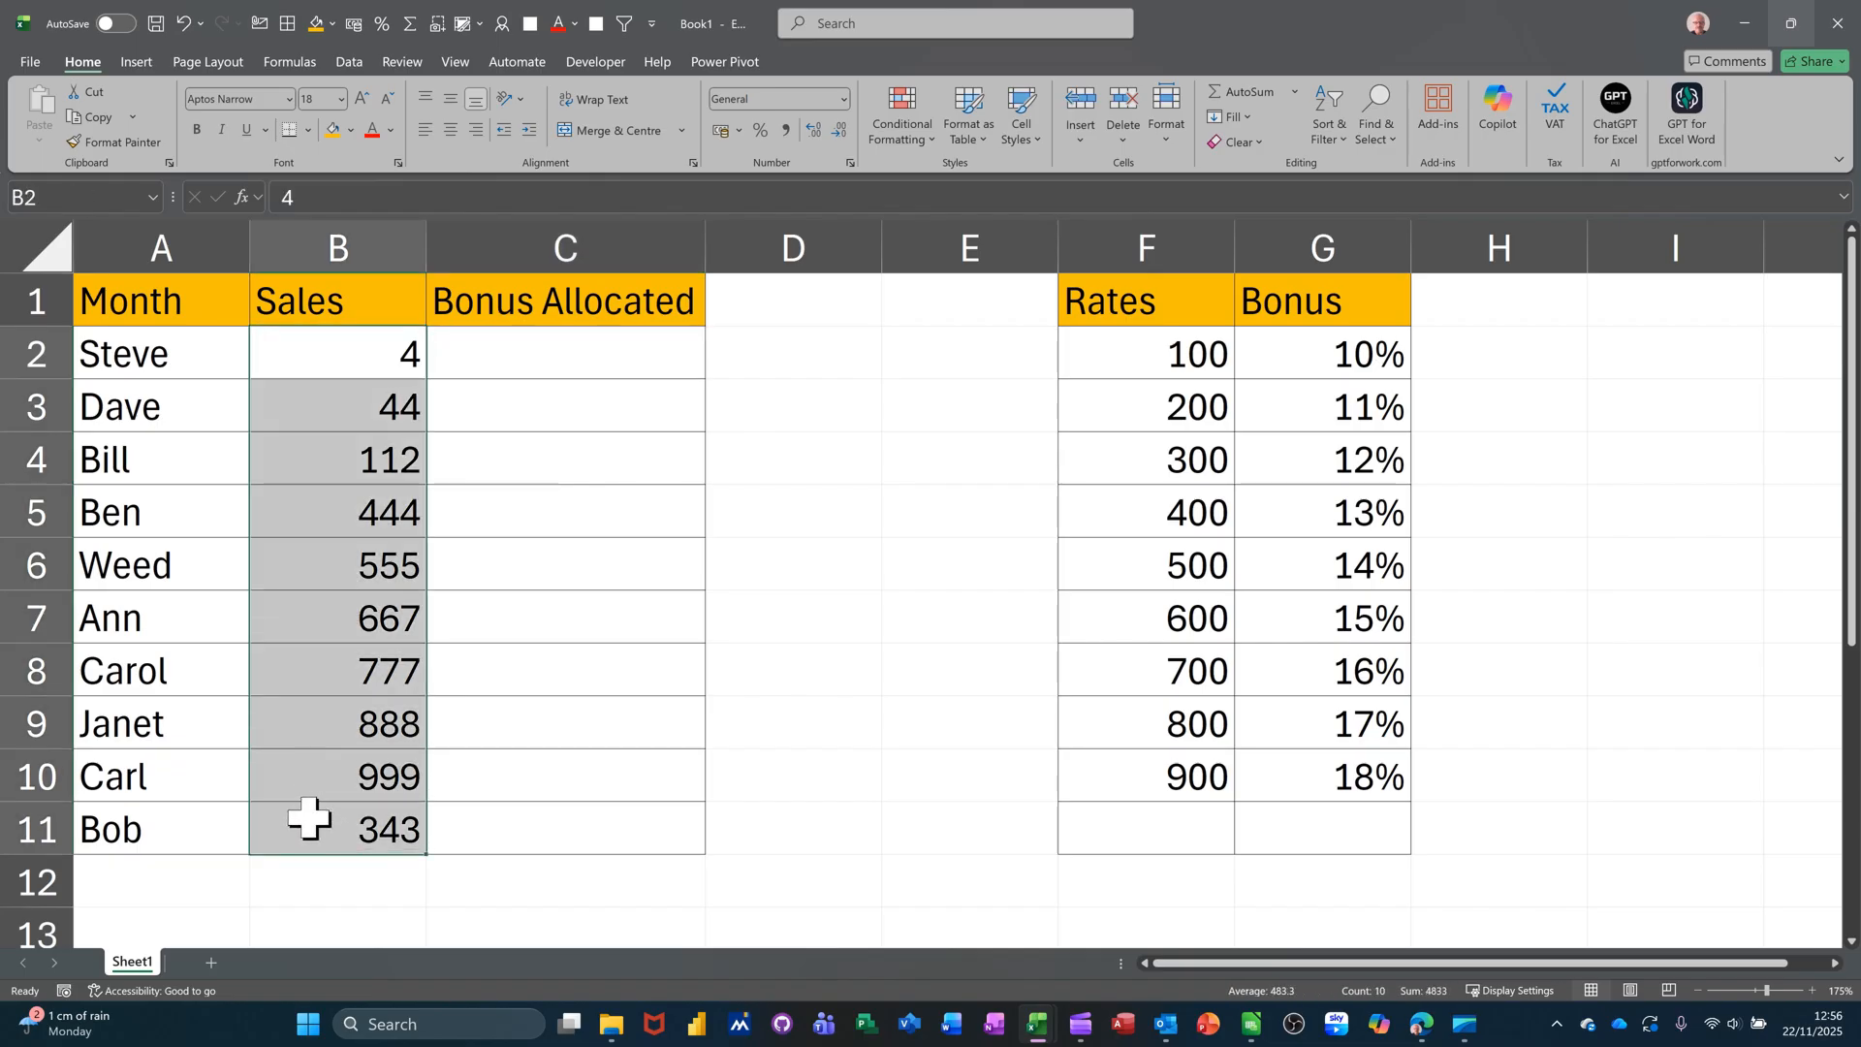
click(720, 130)
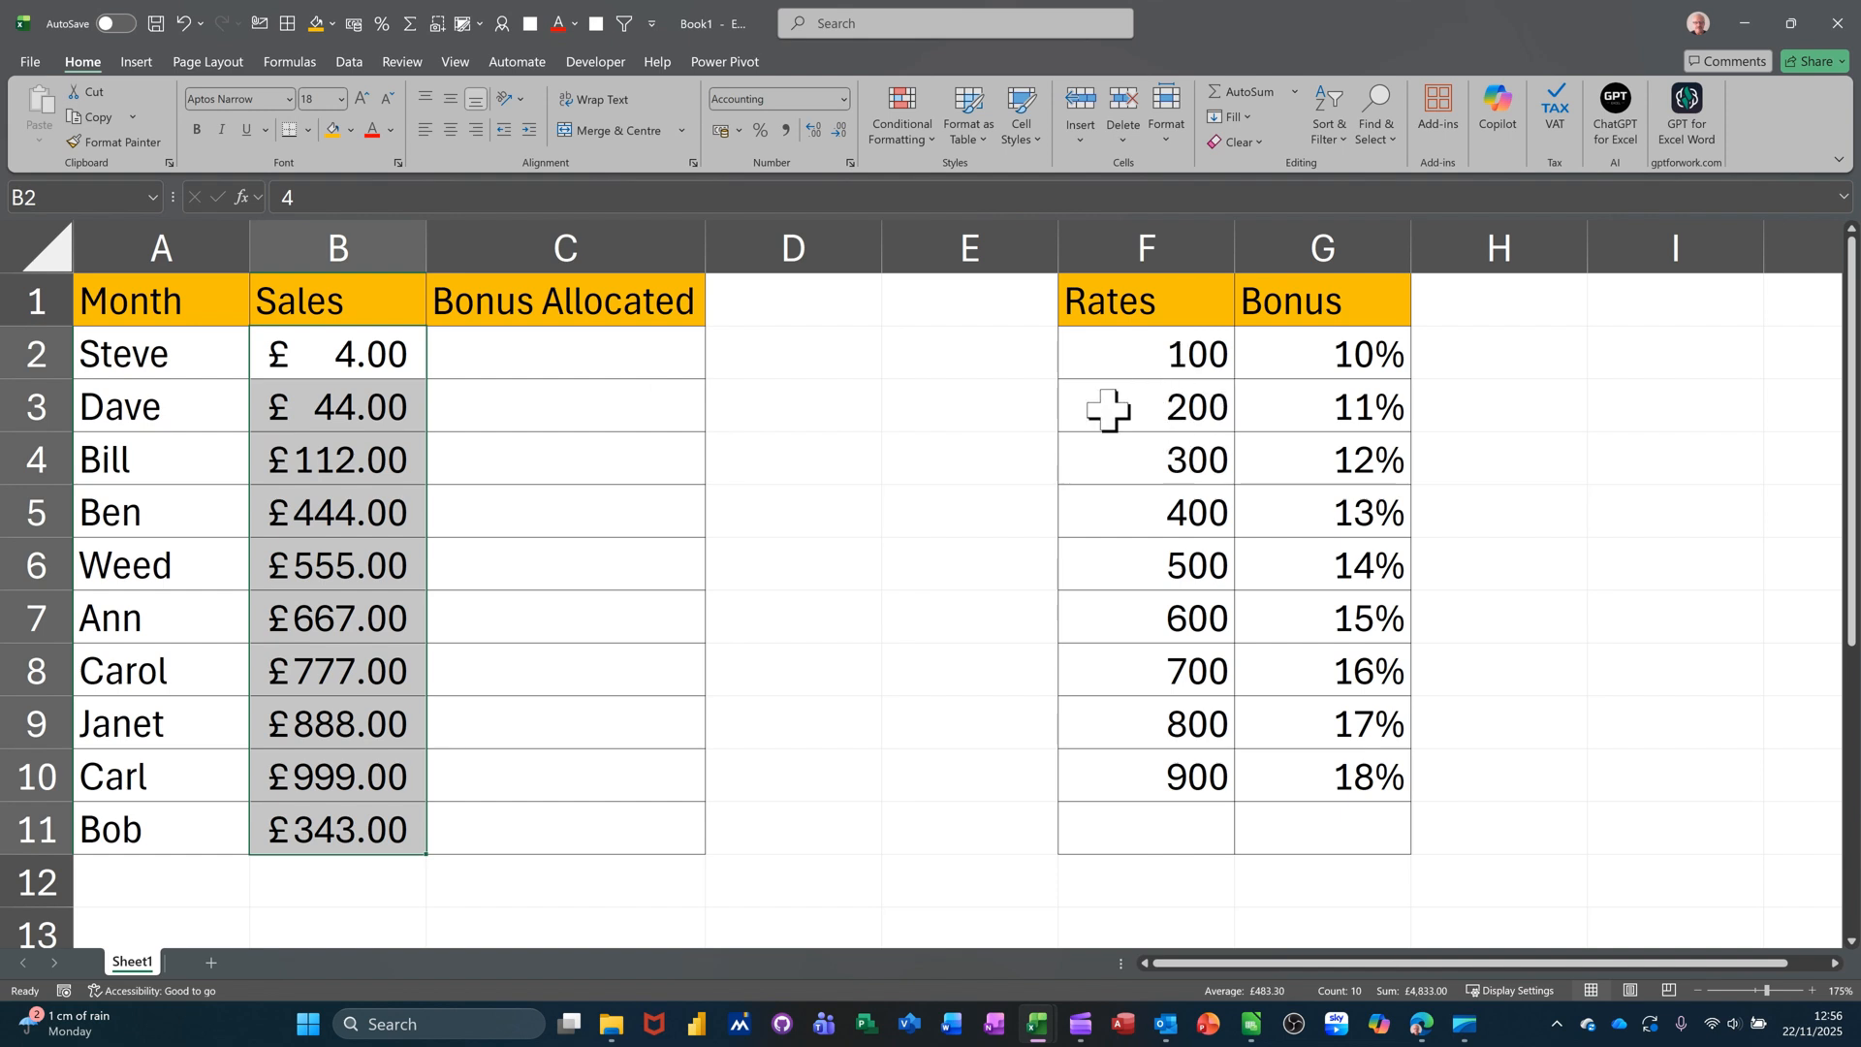
drag(1137, 352, 1343, 785)
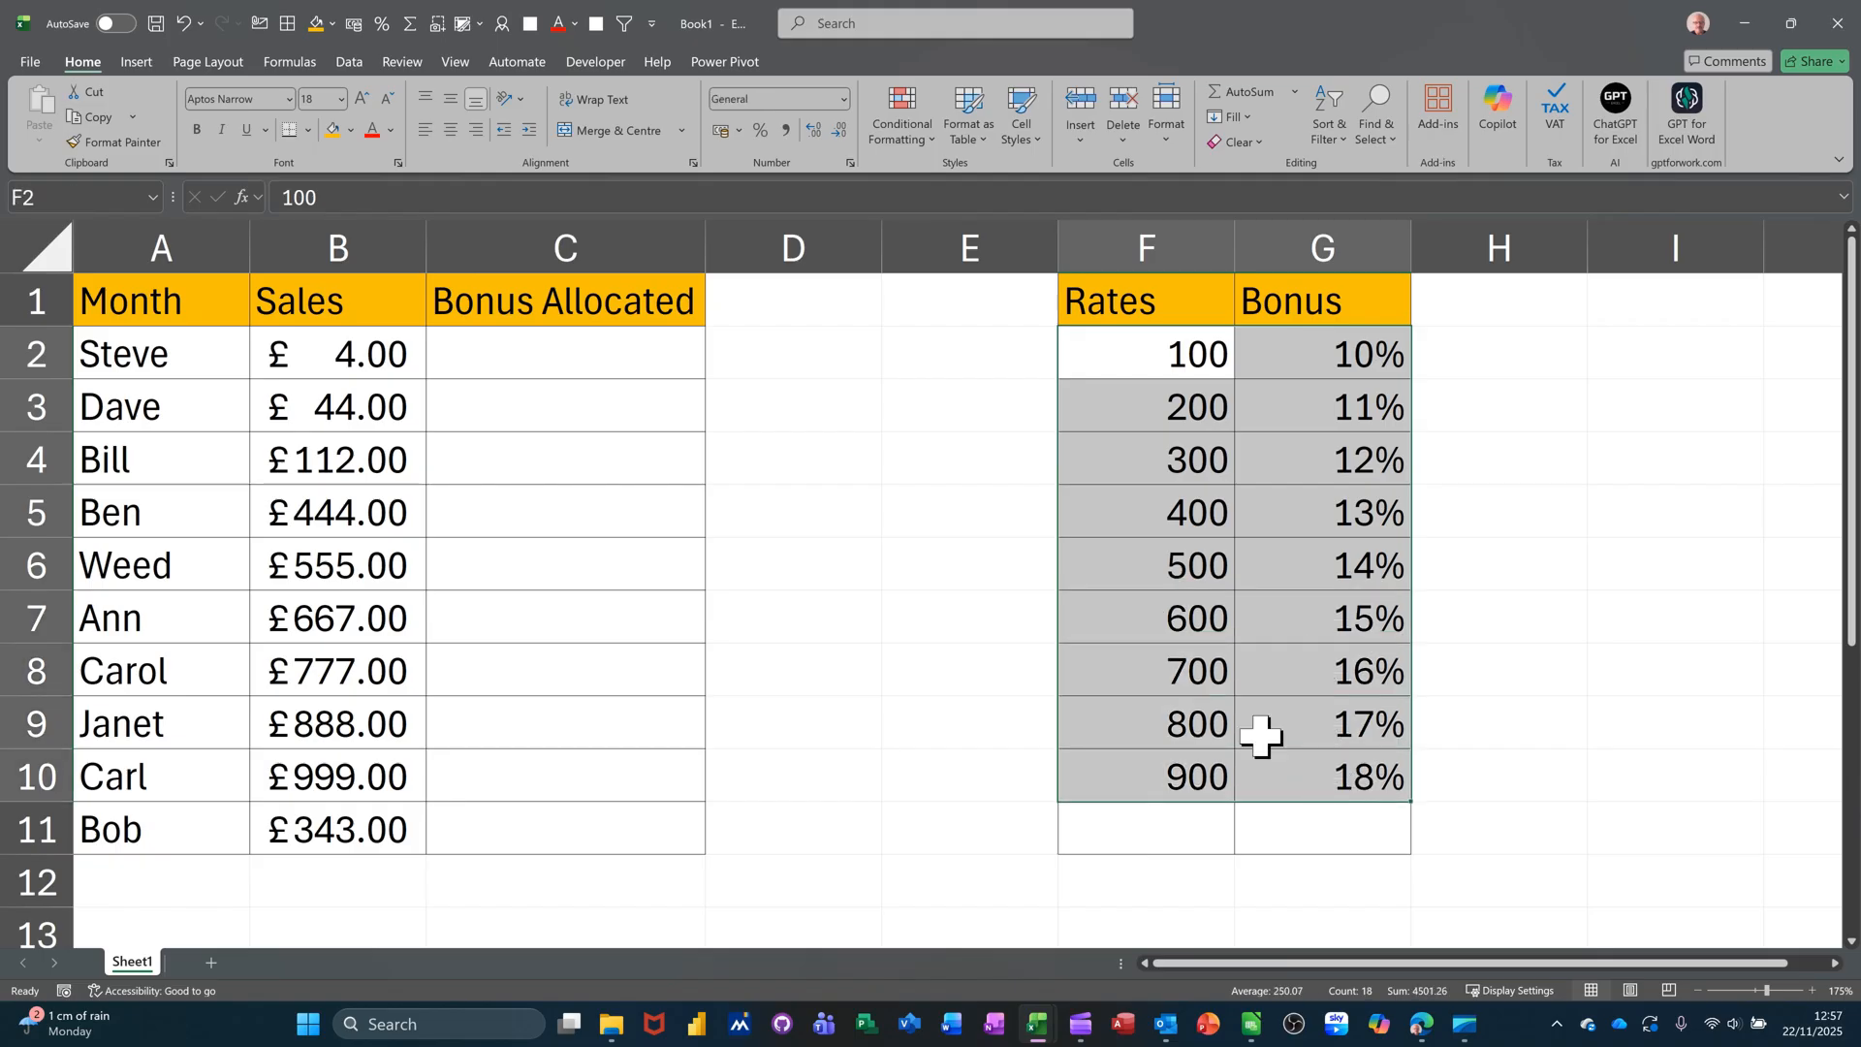
- Name the rates table F2:G10 'data' and check its 10% and 11% bonus entries
click(97, 198)
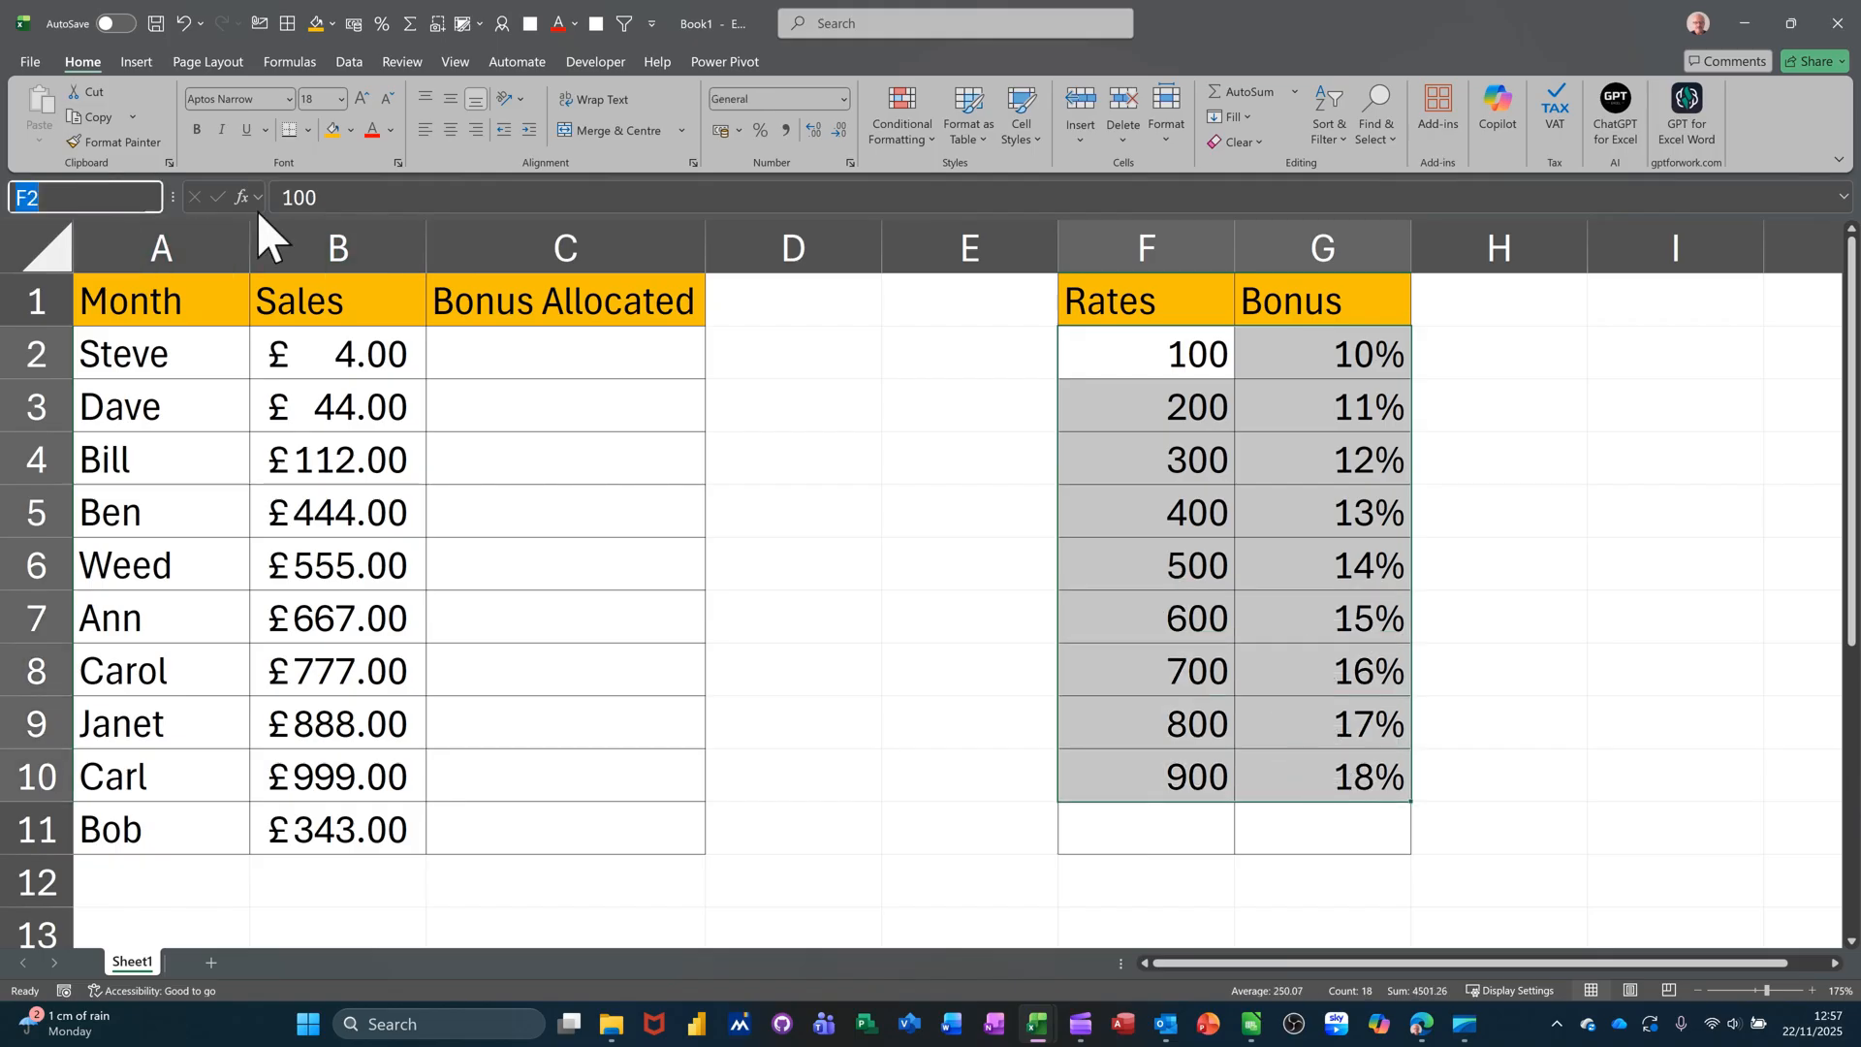
text(data)
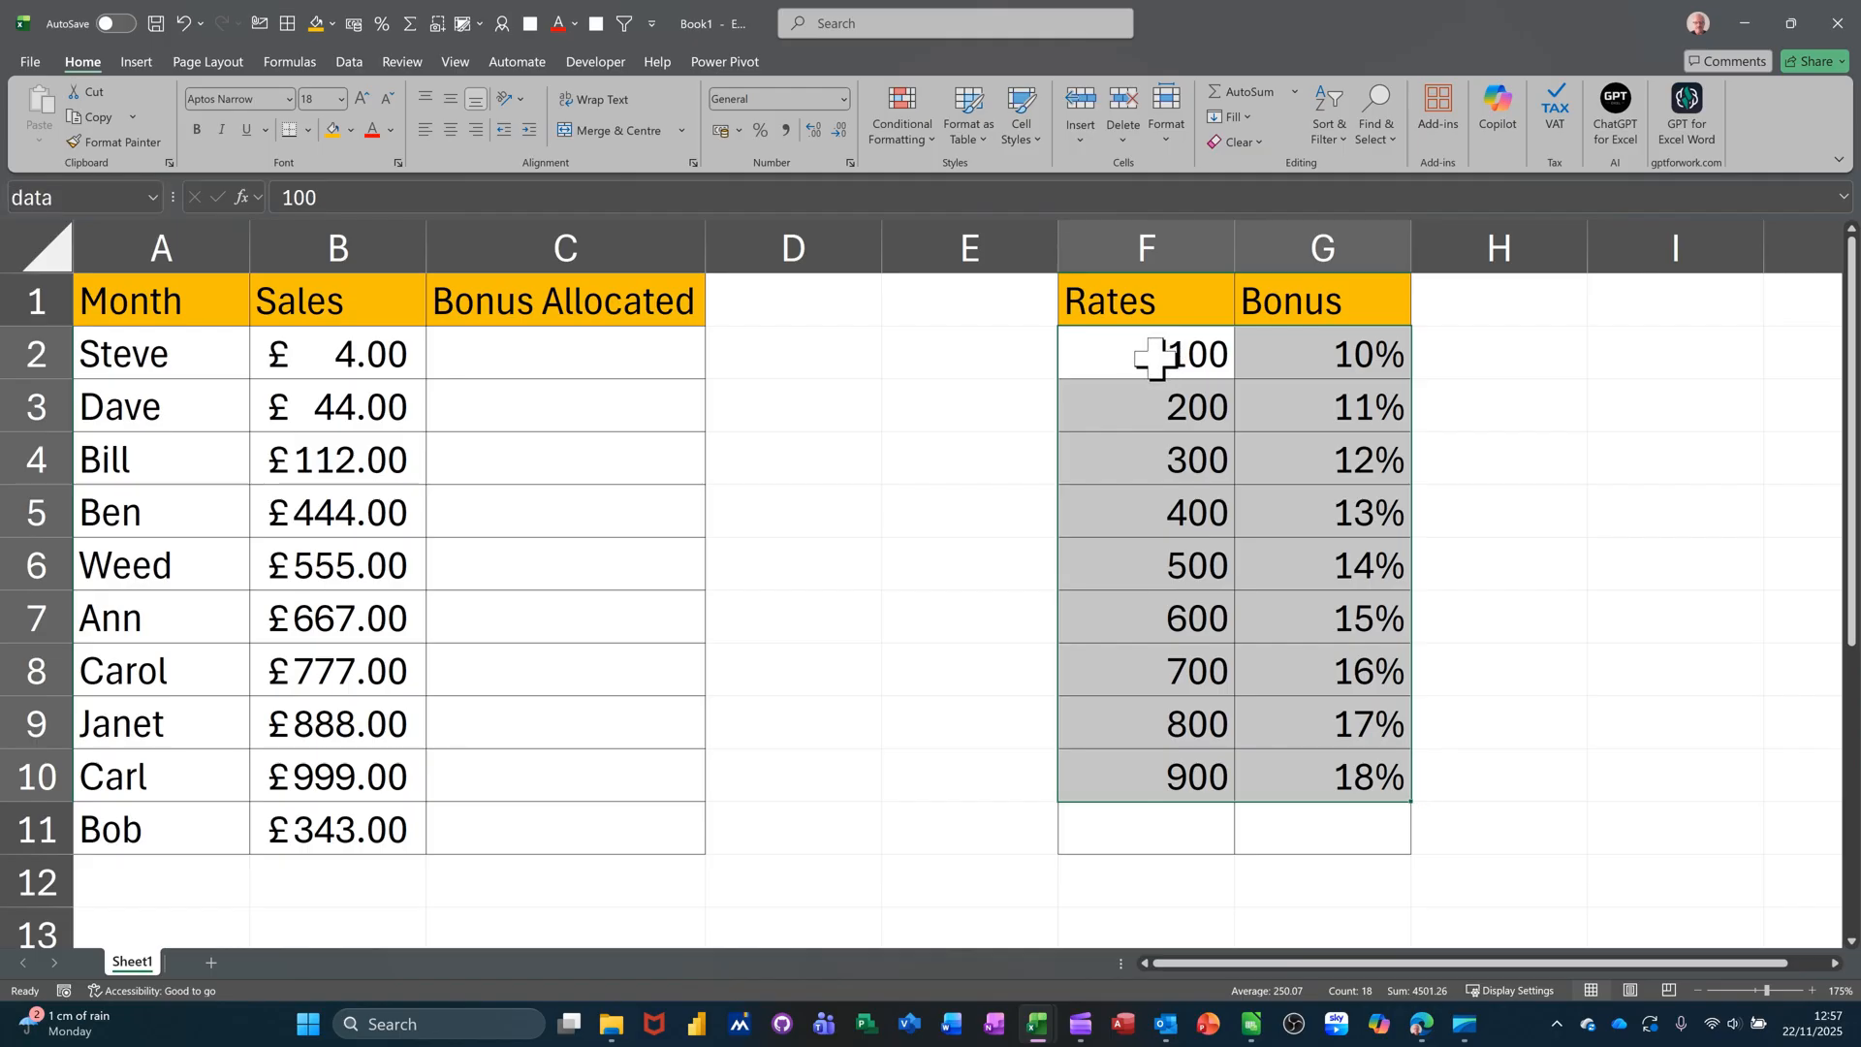
click(1142, 360)
click(1158, 402)
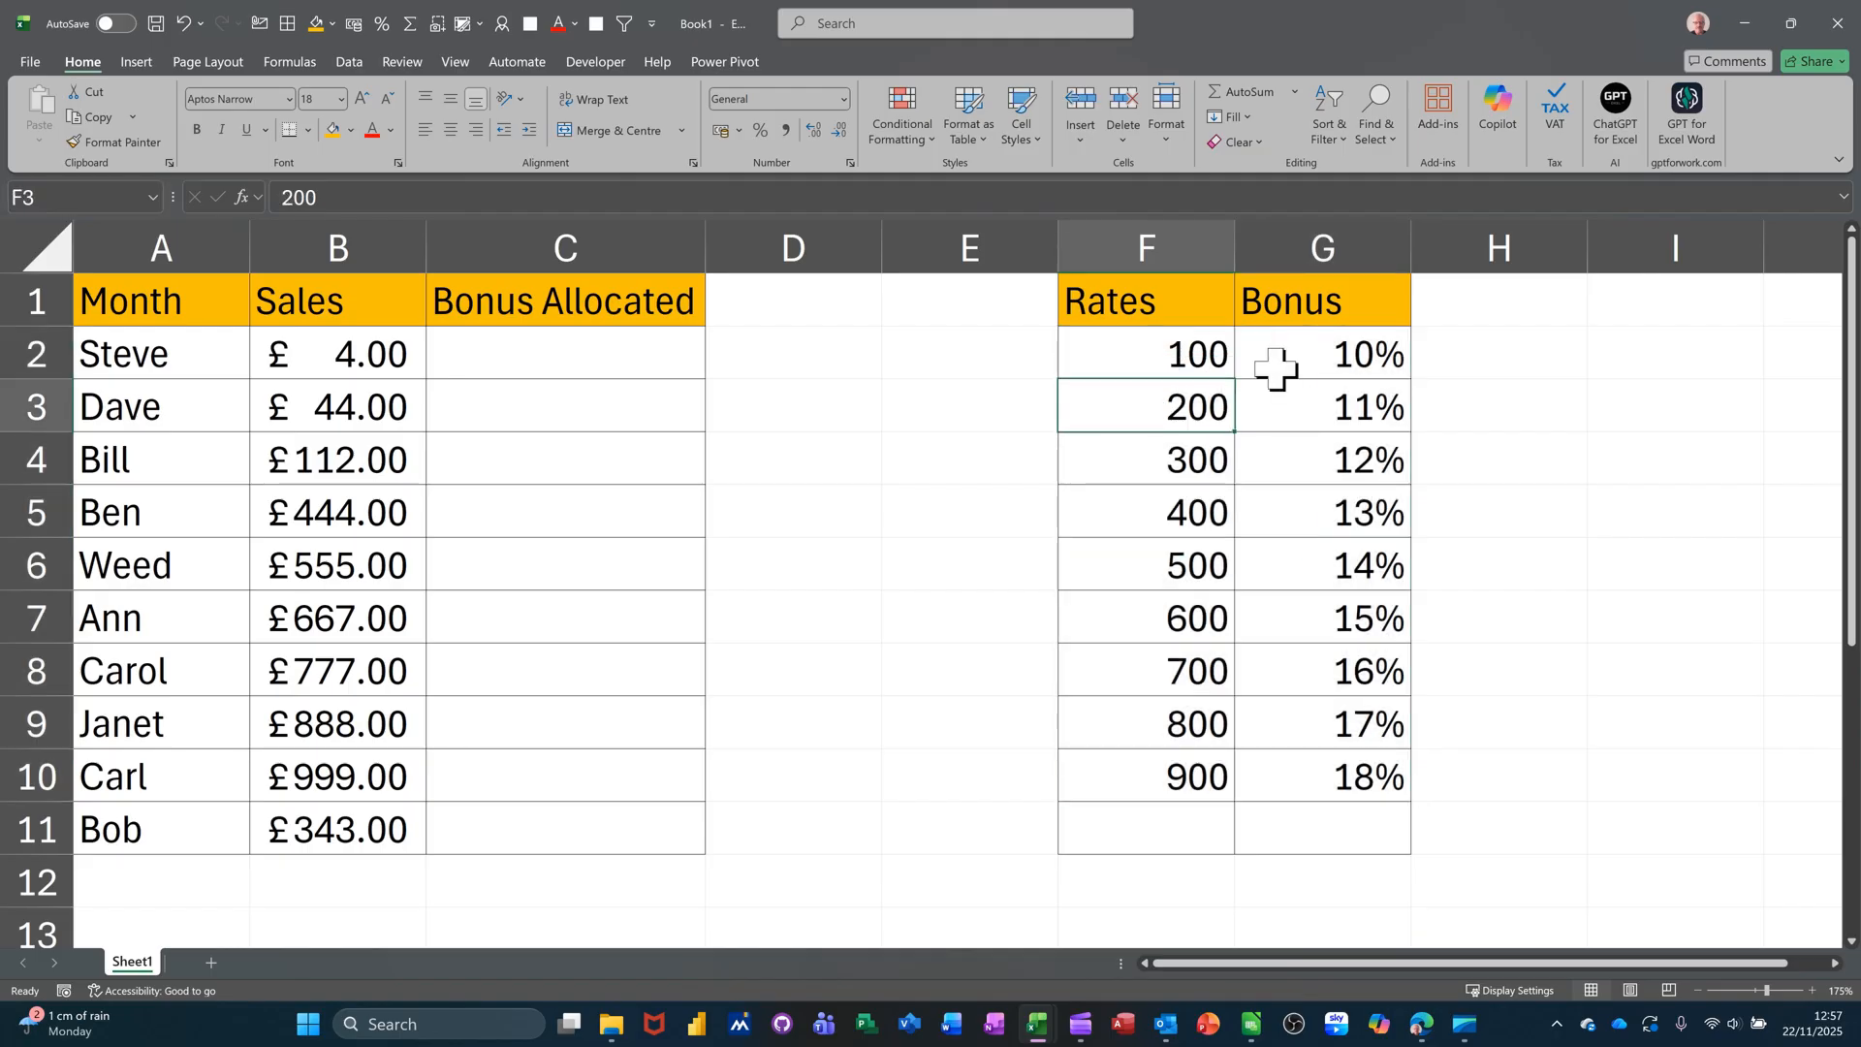
click(1320, 359)
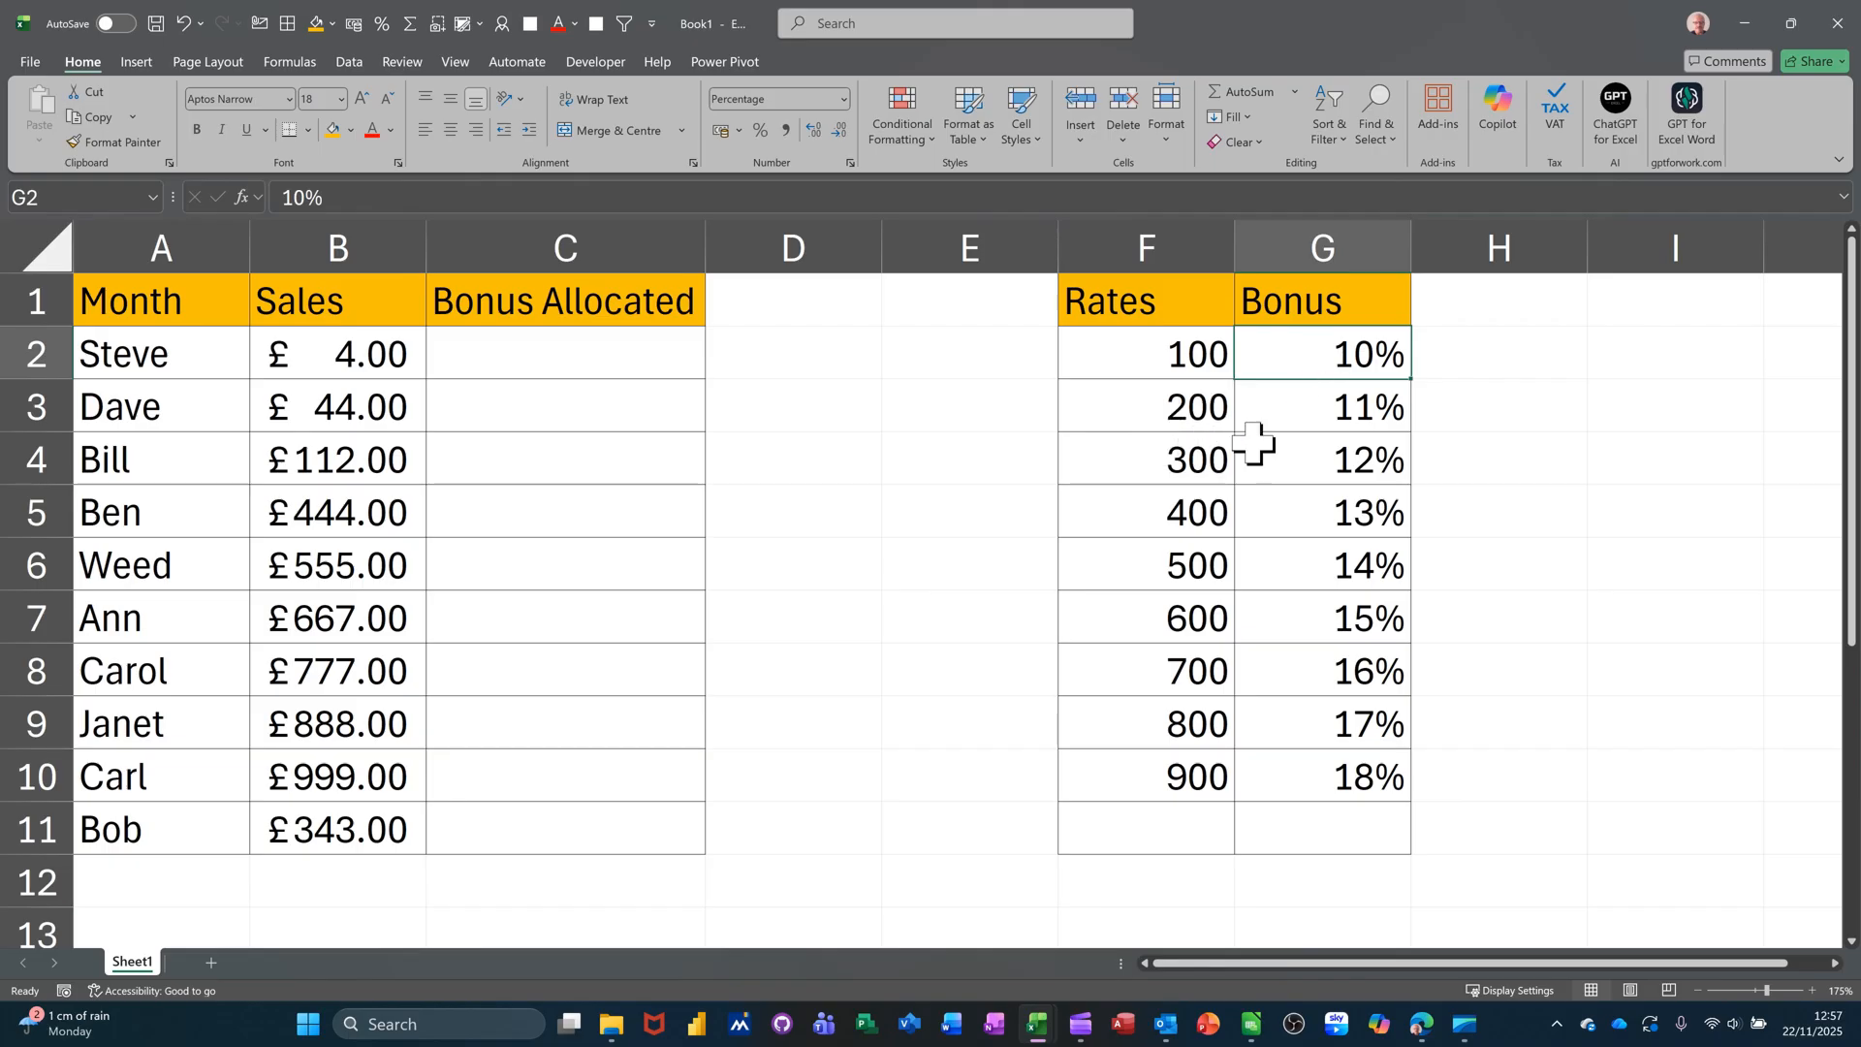
click(1327, 413)
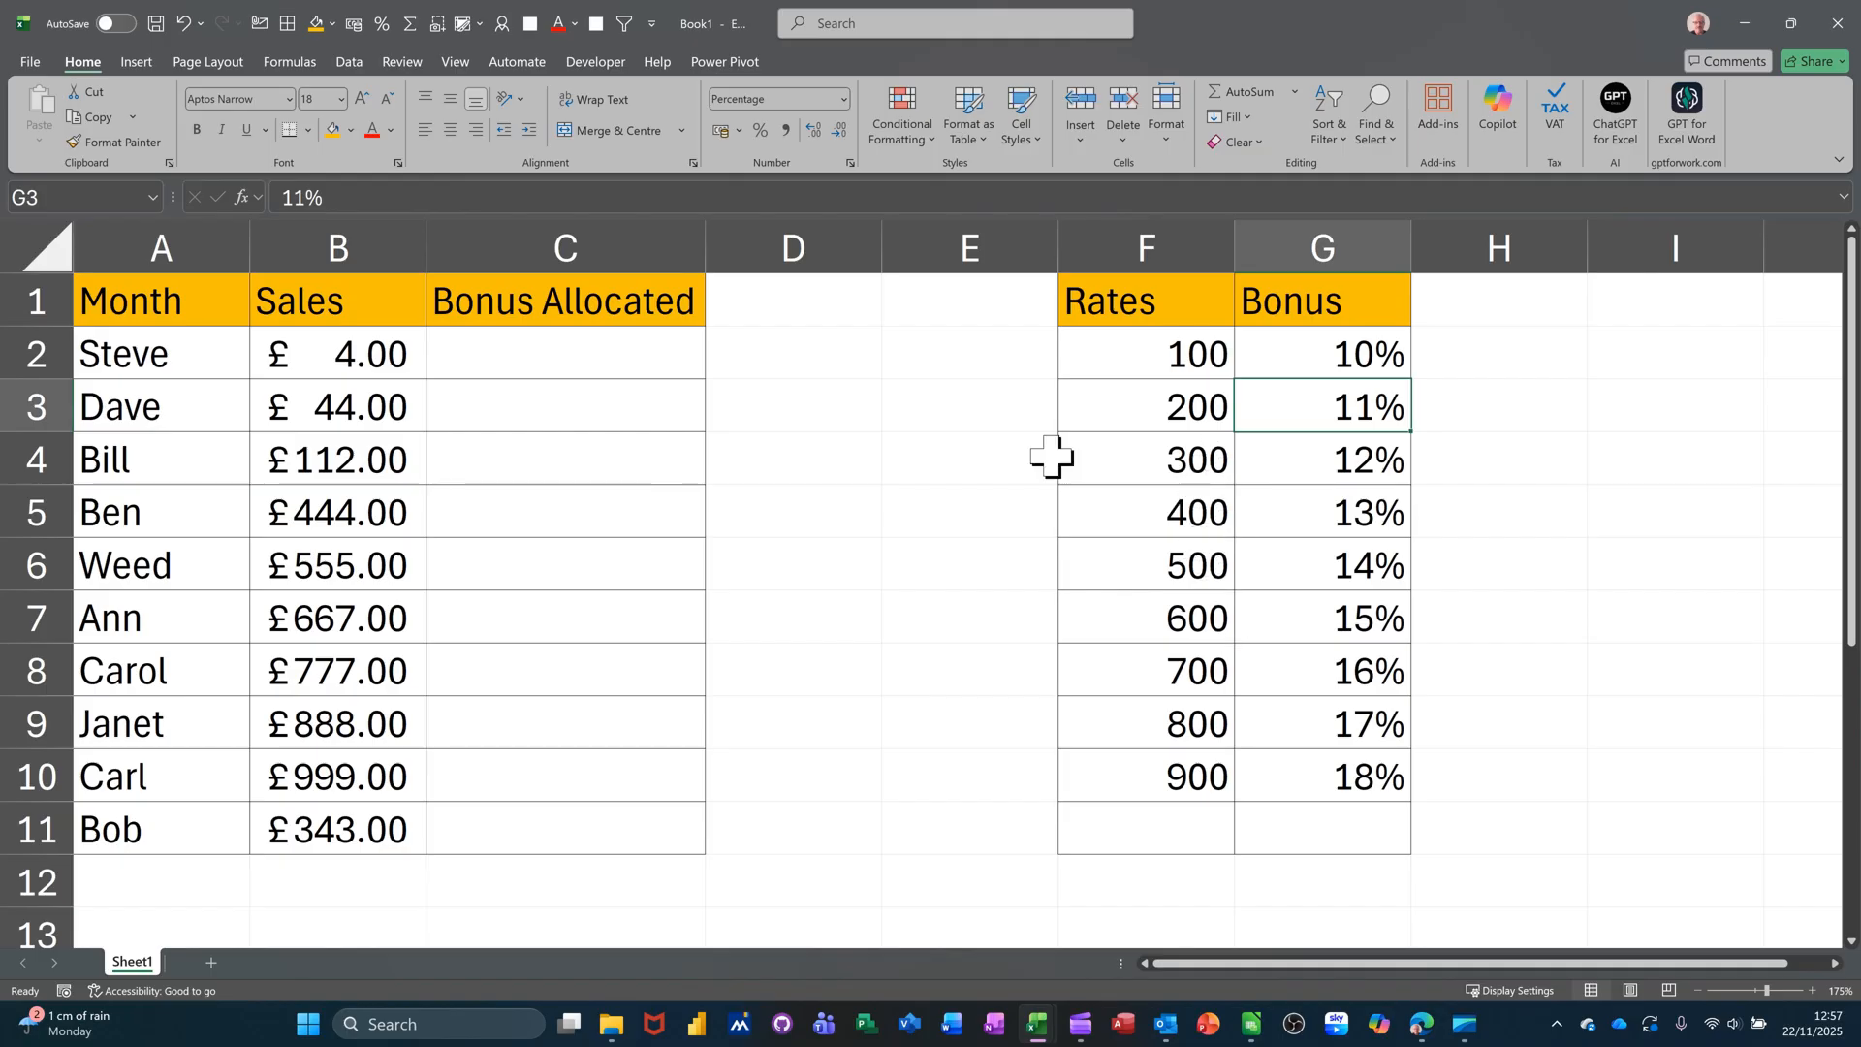
click(562, 368)
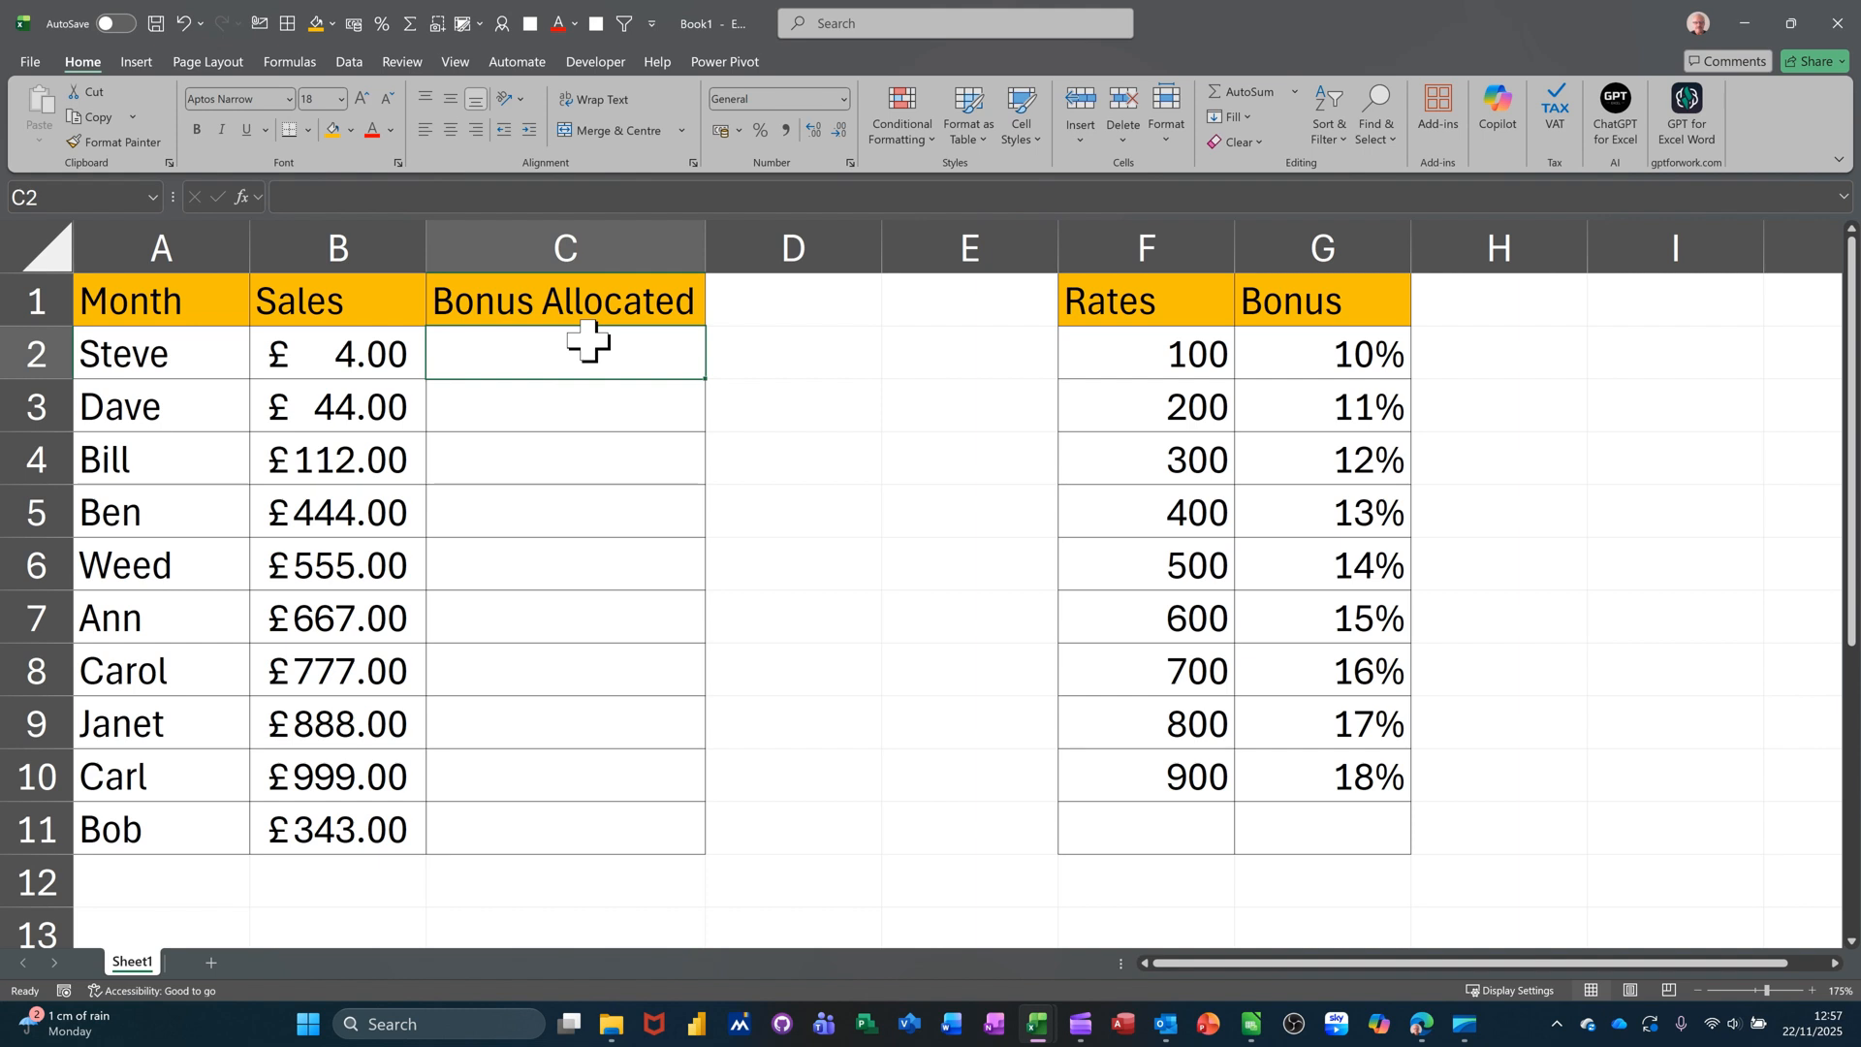
- Start C2's formula as =IF(B2>100,VLOOKUP( using the IF and VLOOKUP suggestions
text(=)
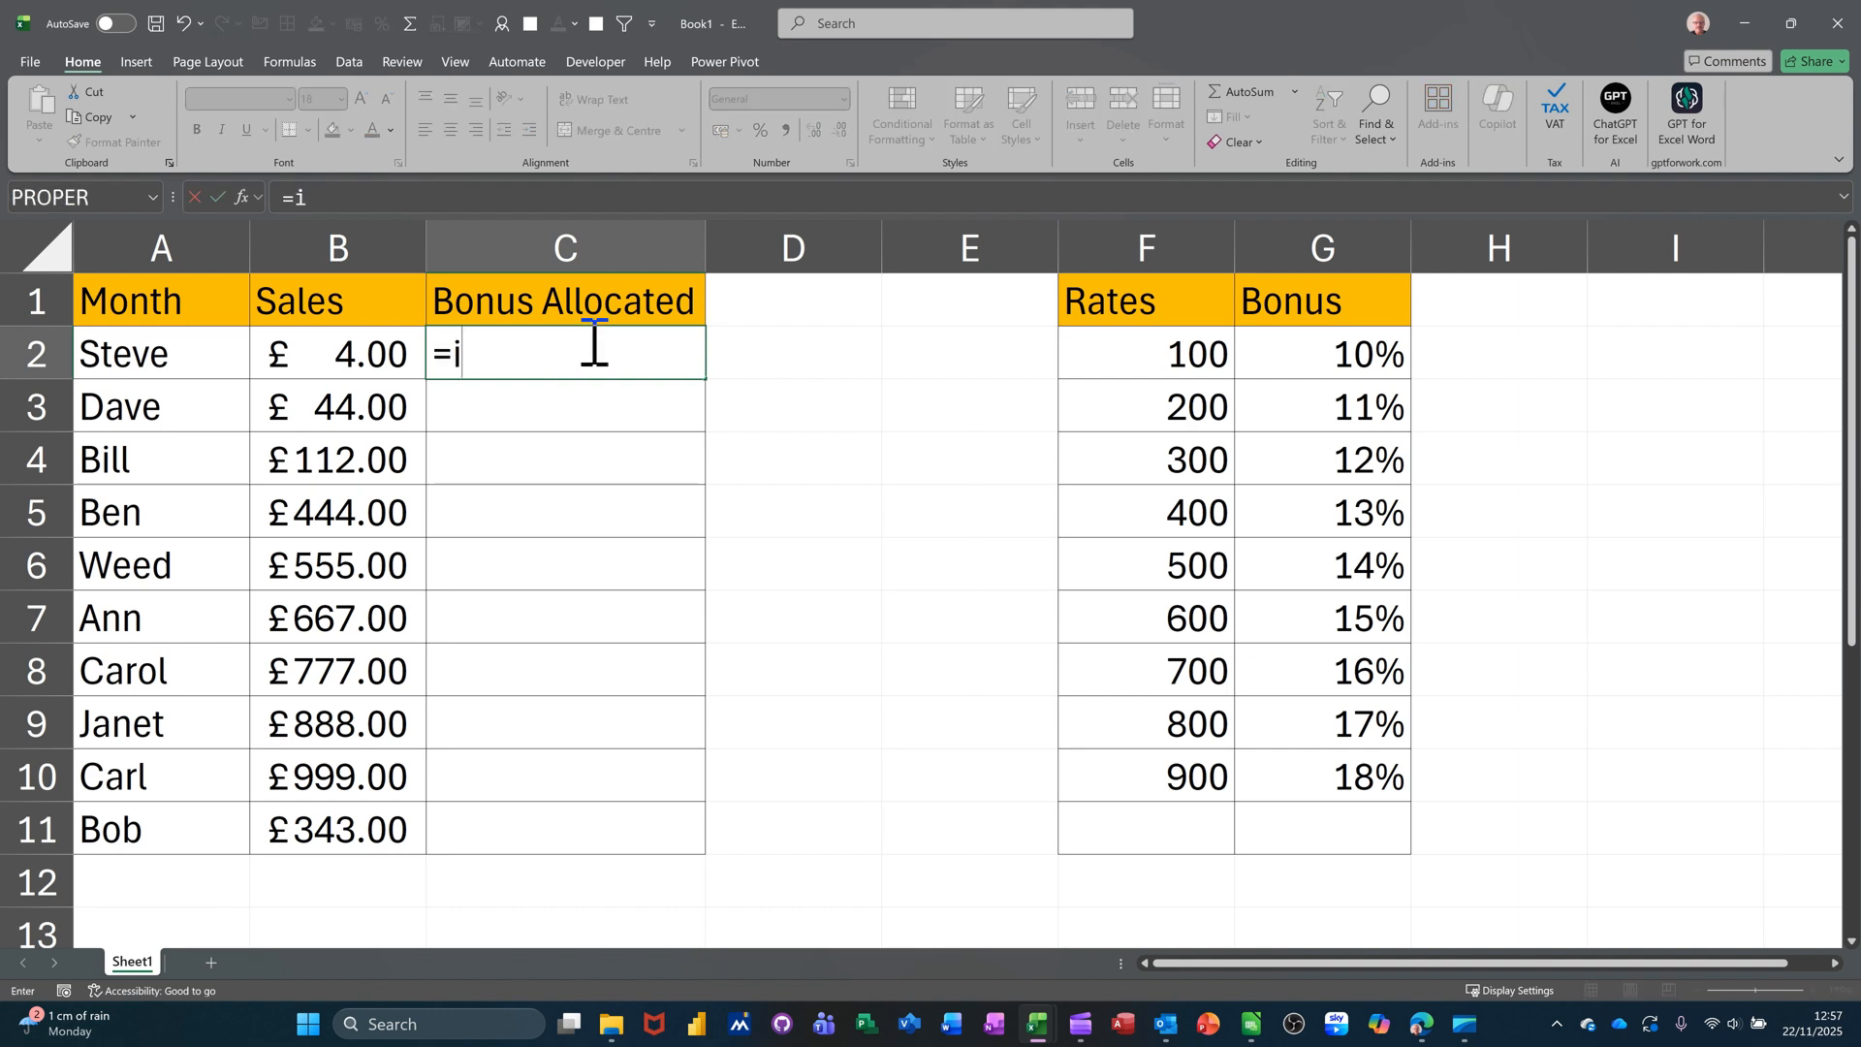
text(if)
key(Tab)
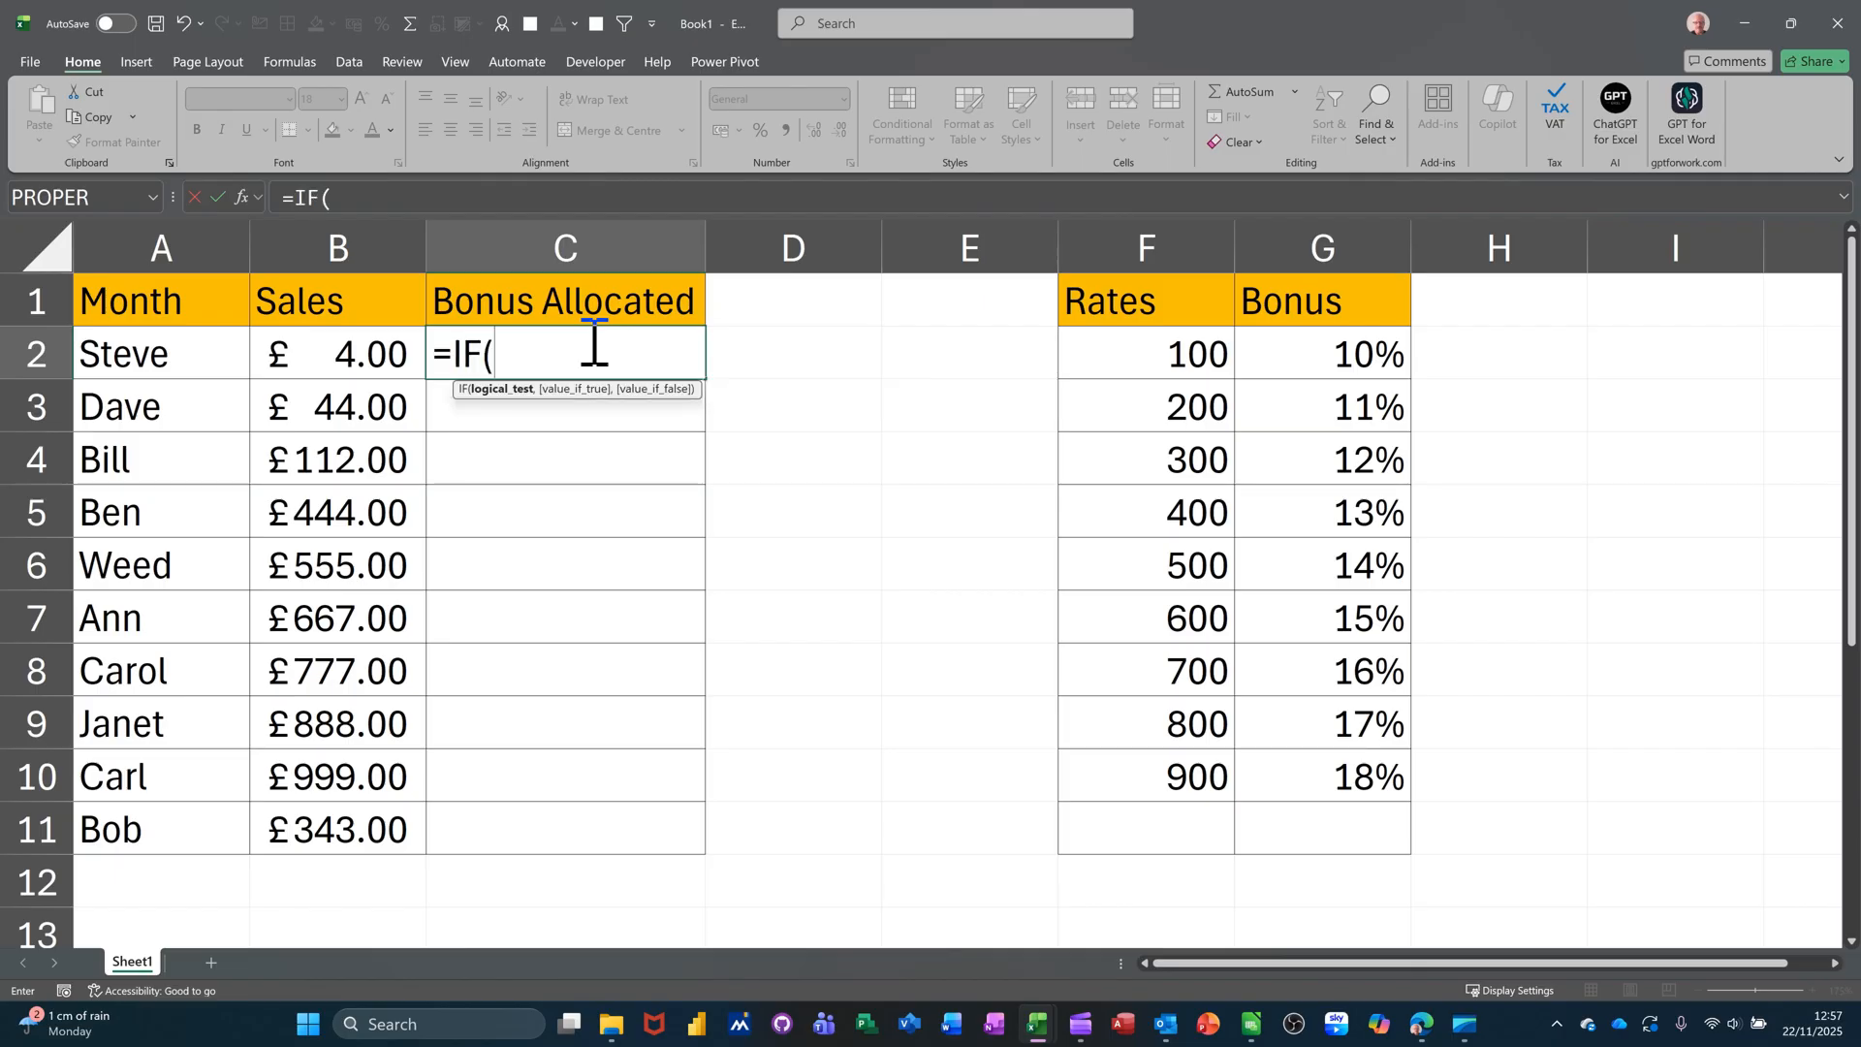
click(335, 341)
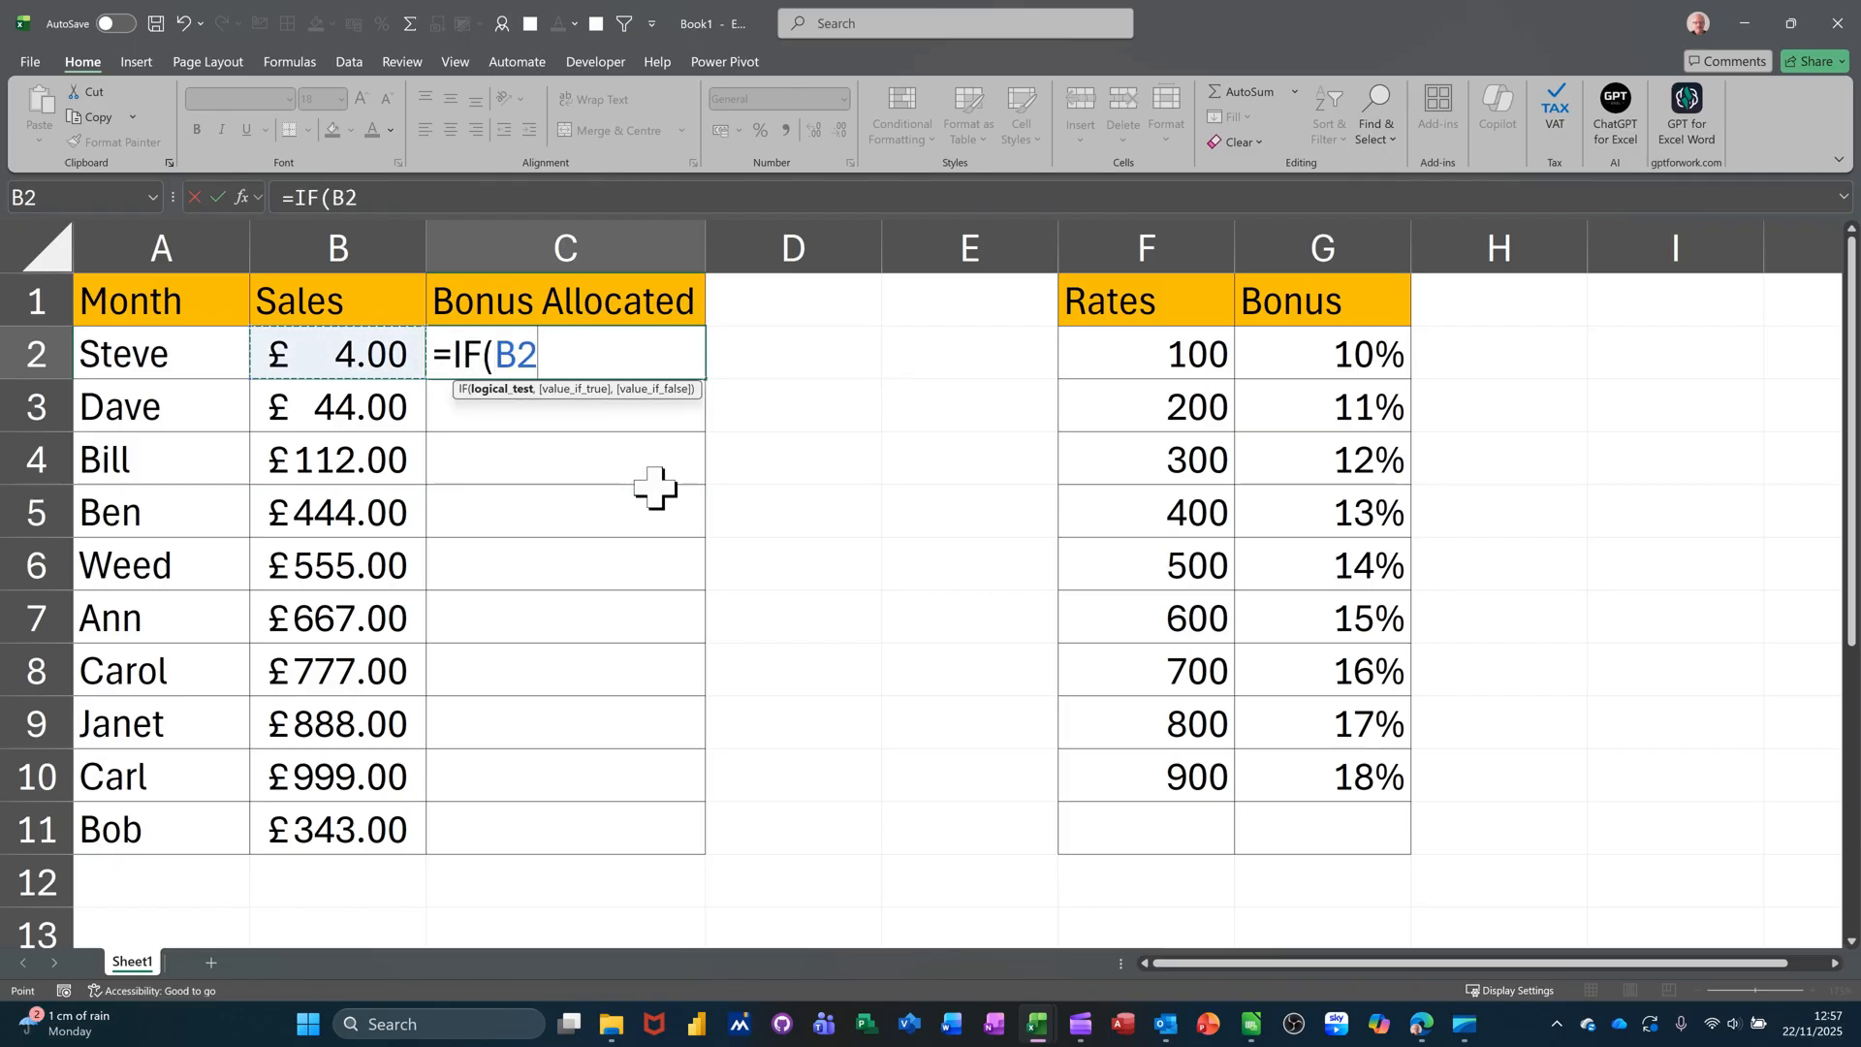
text(>100)
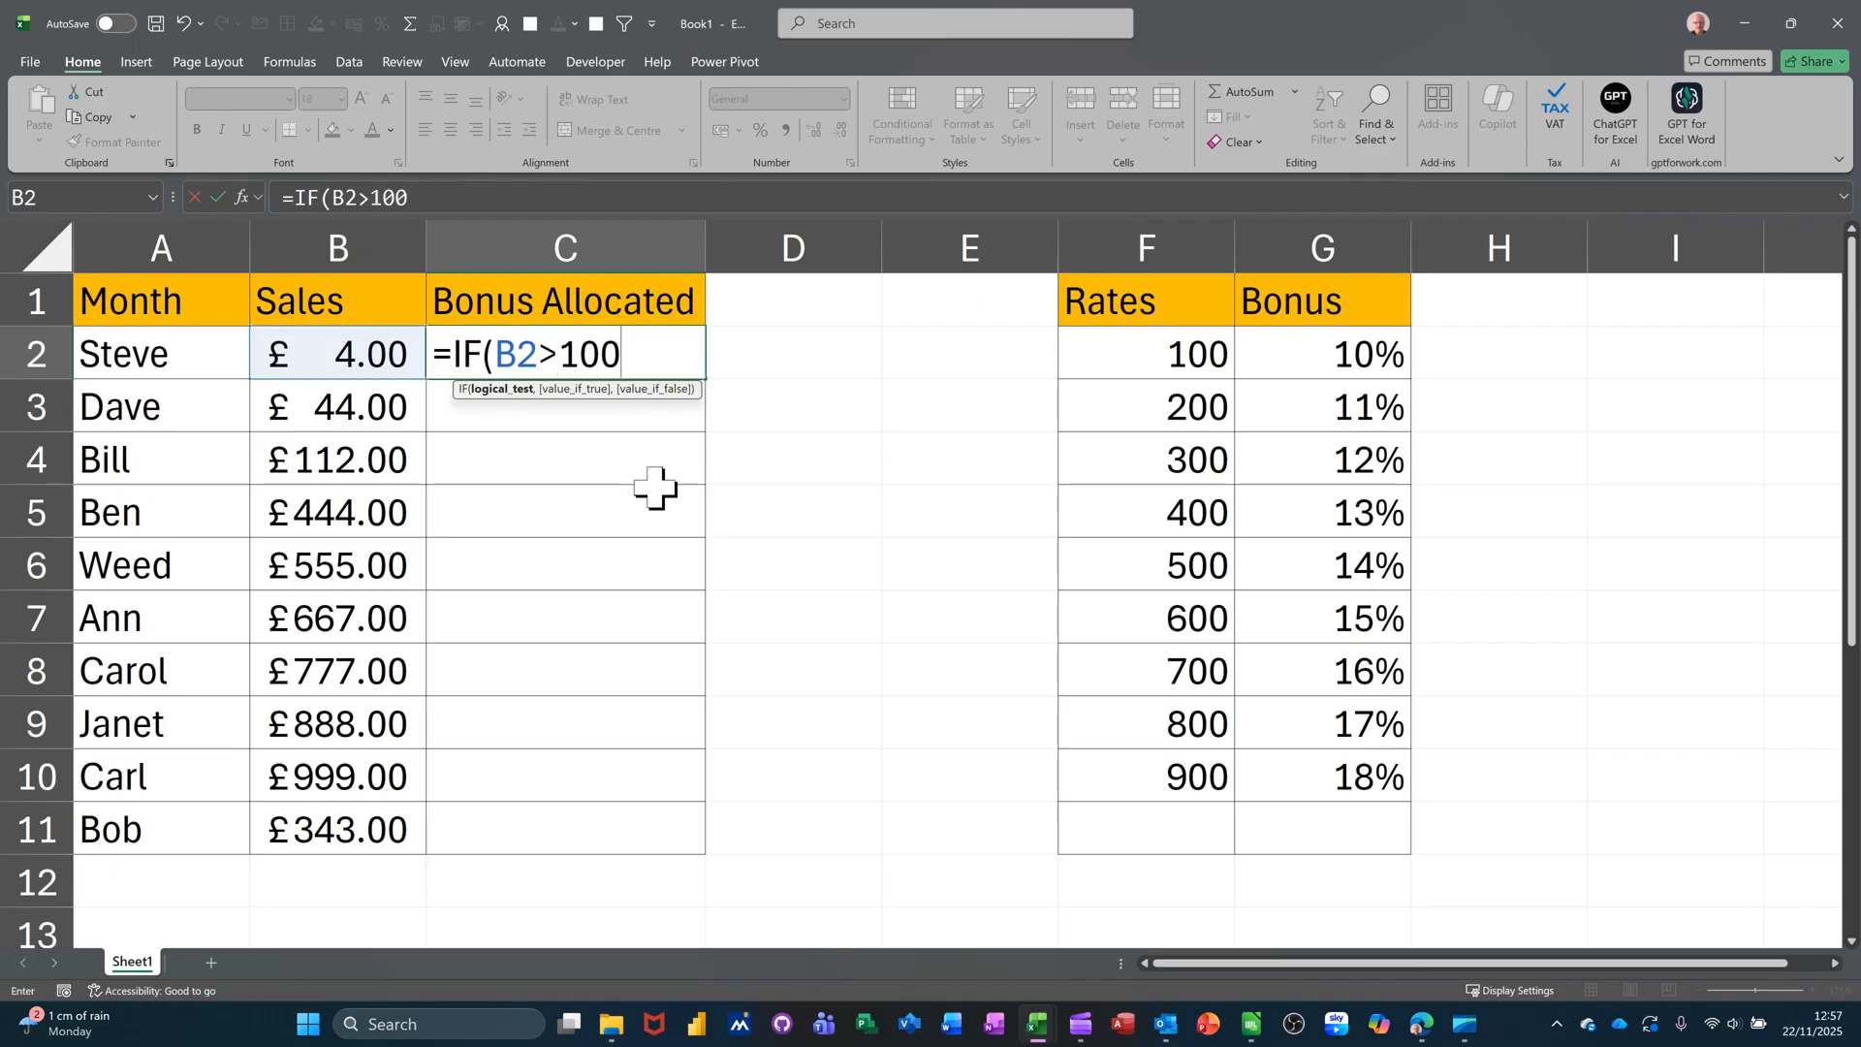
text(,vl)
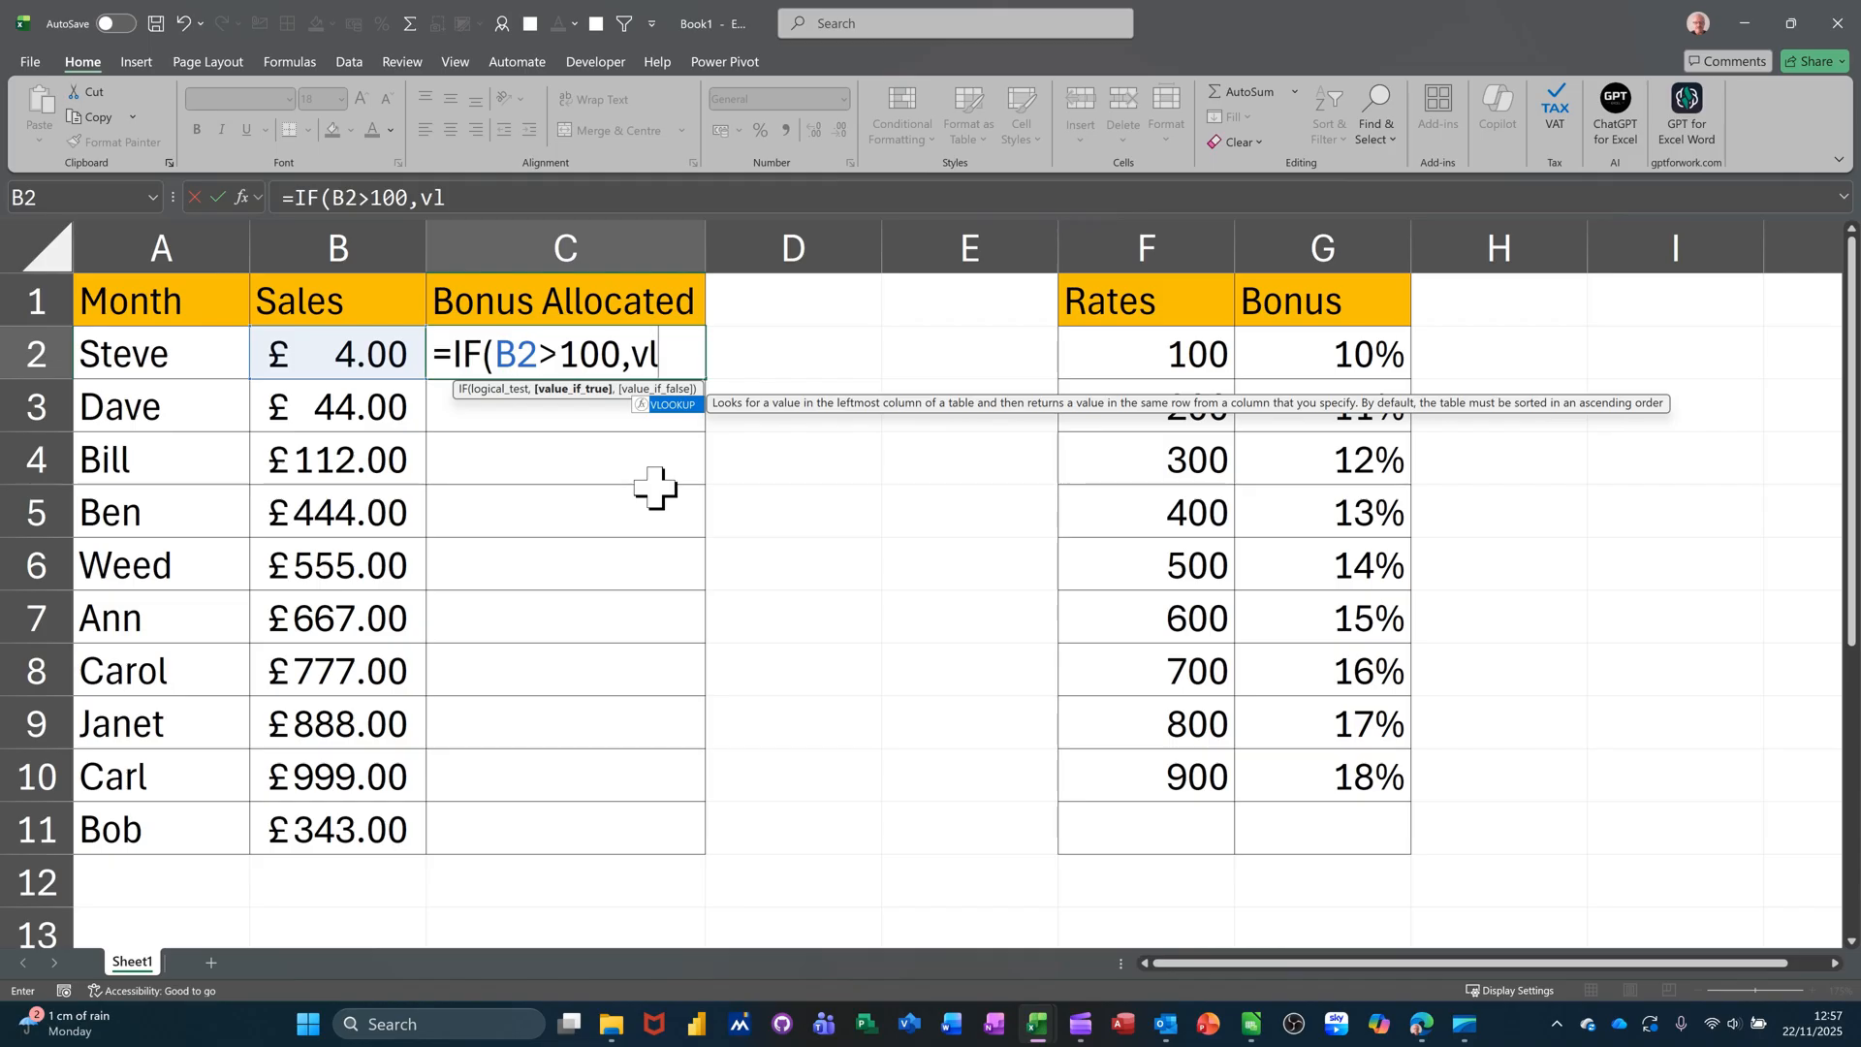
key(Tab)
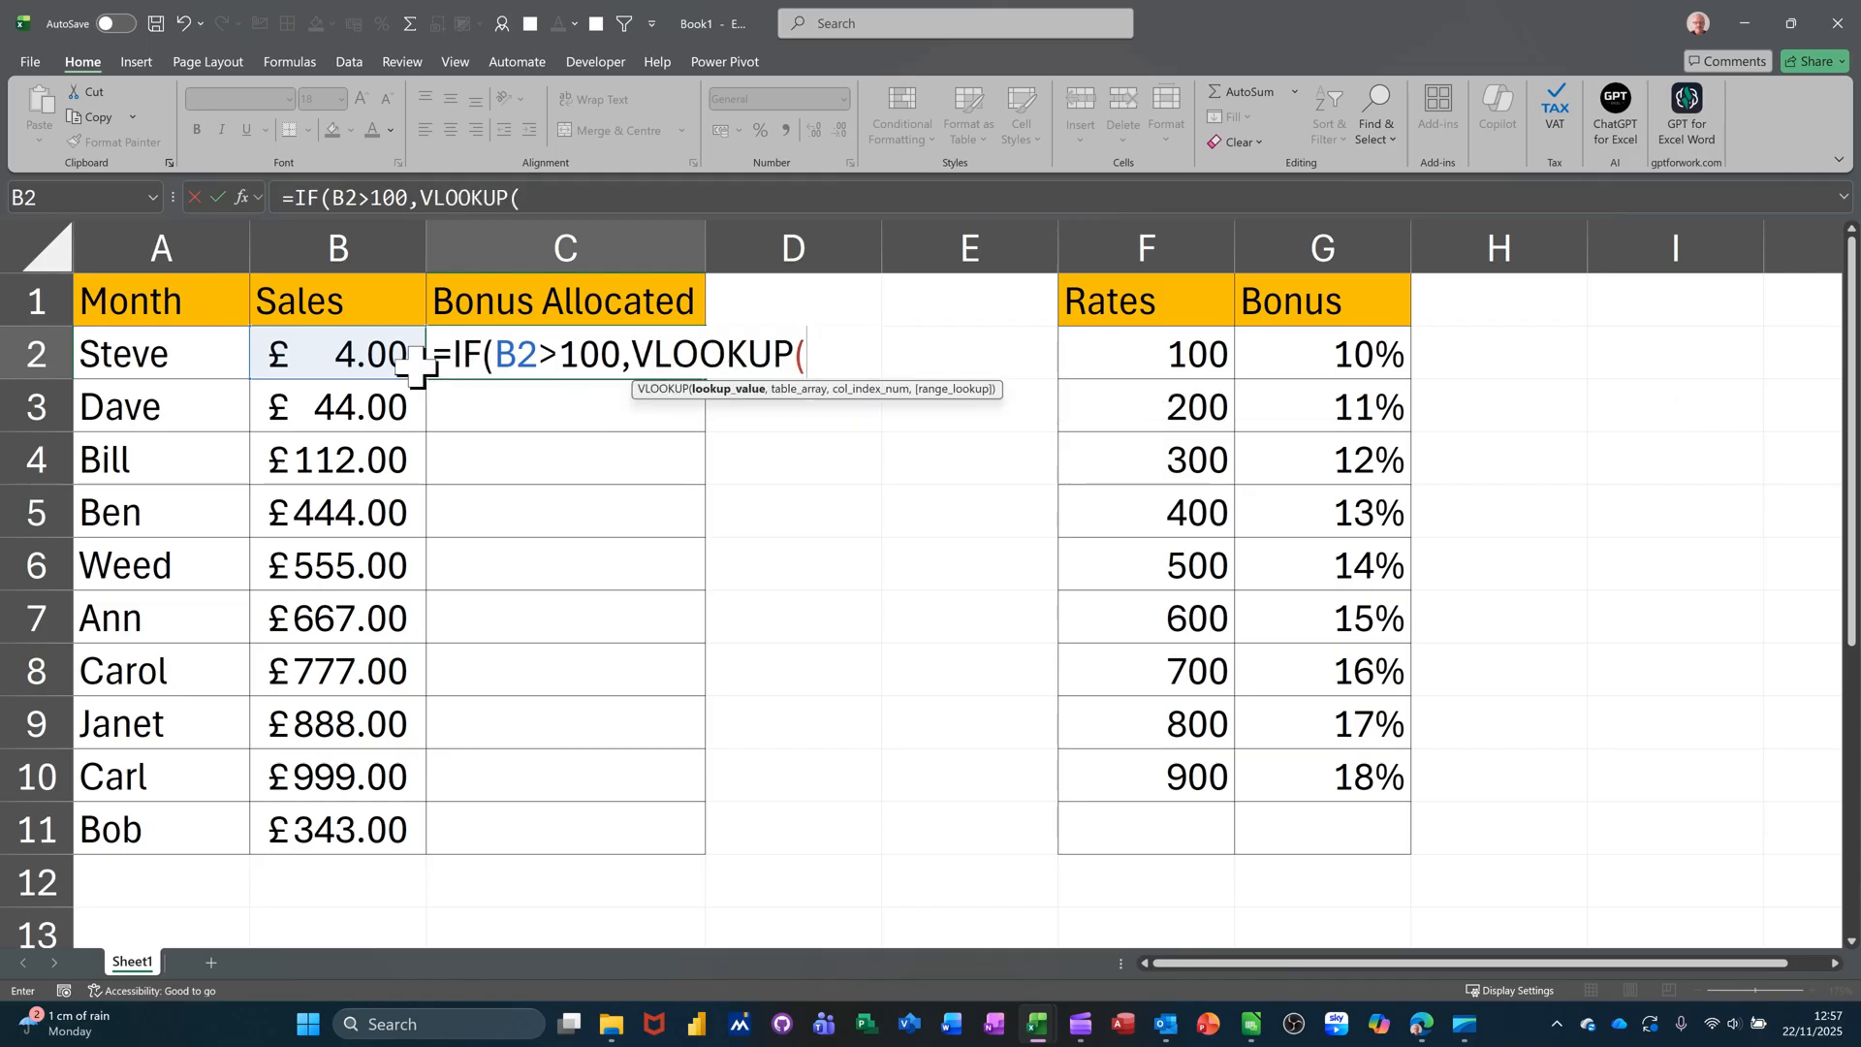
- Give the VLOOKUP B2 as lookup value, the named range data, and column 2
click(344, 354)
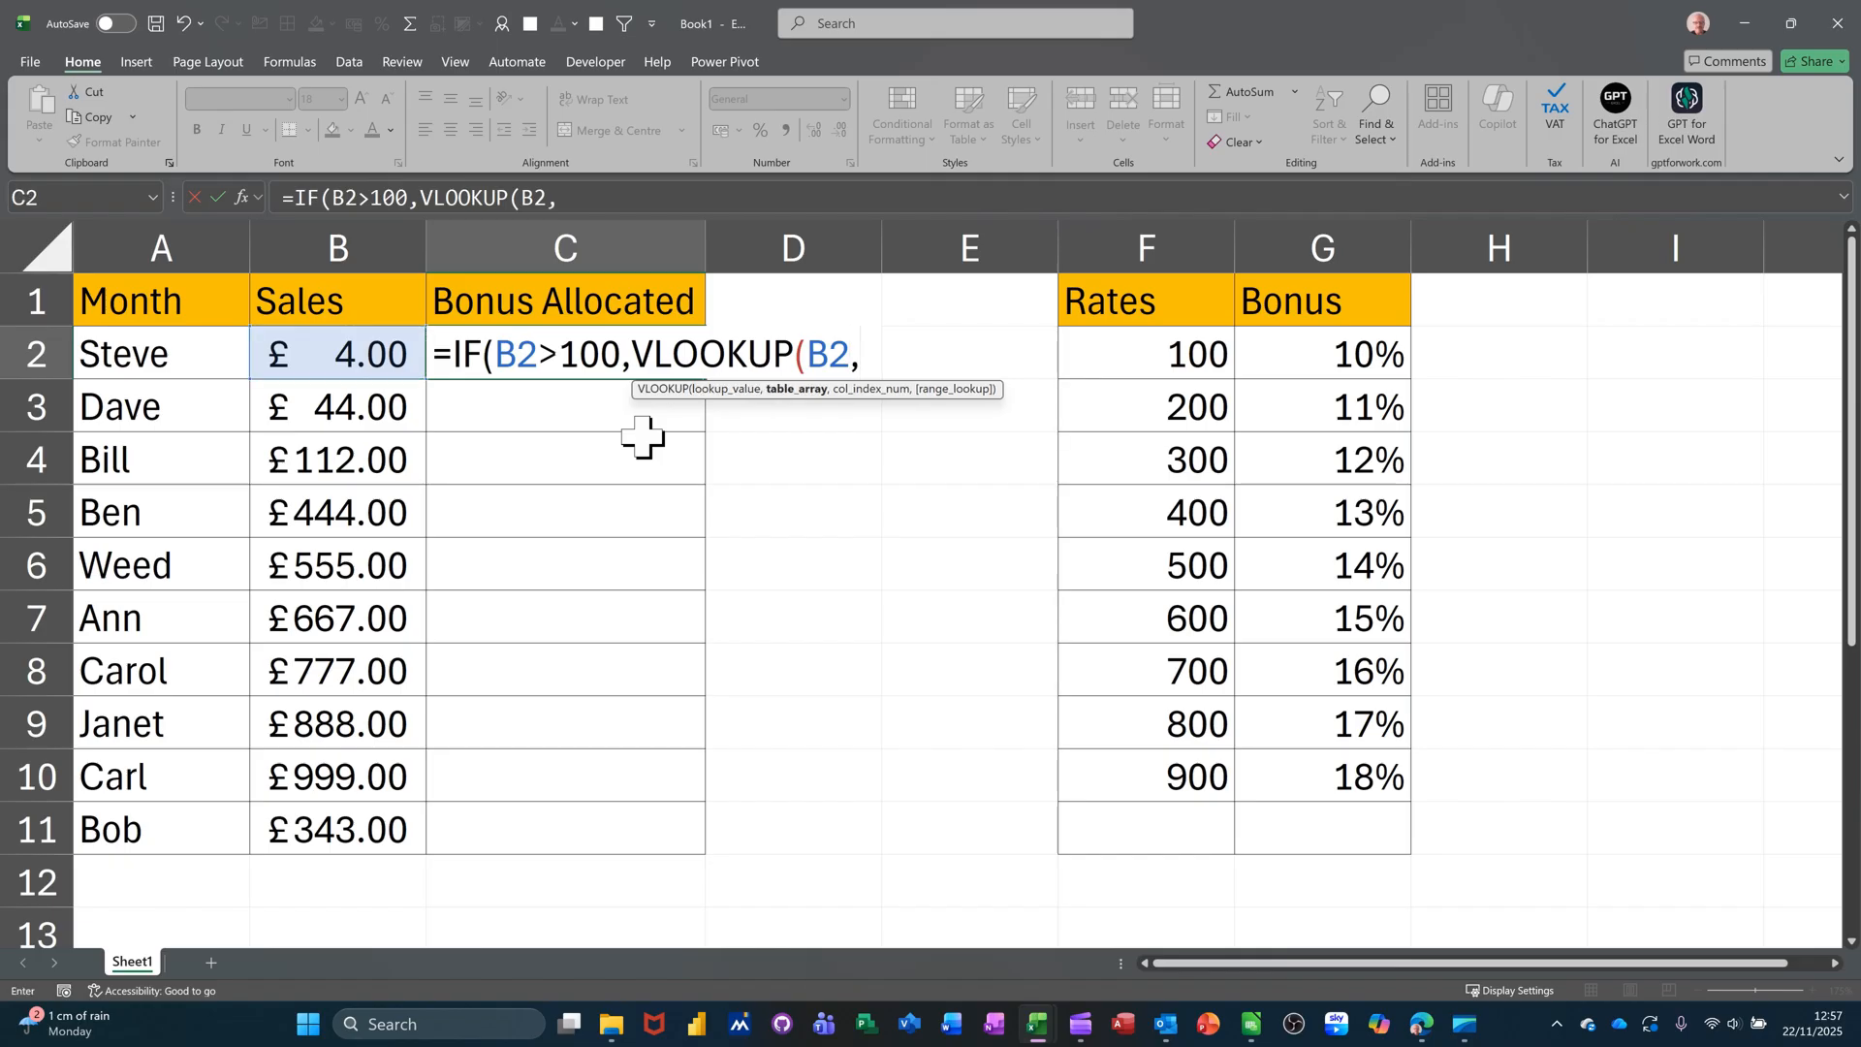
text(,data)
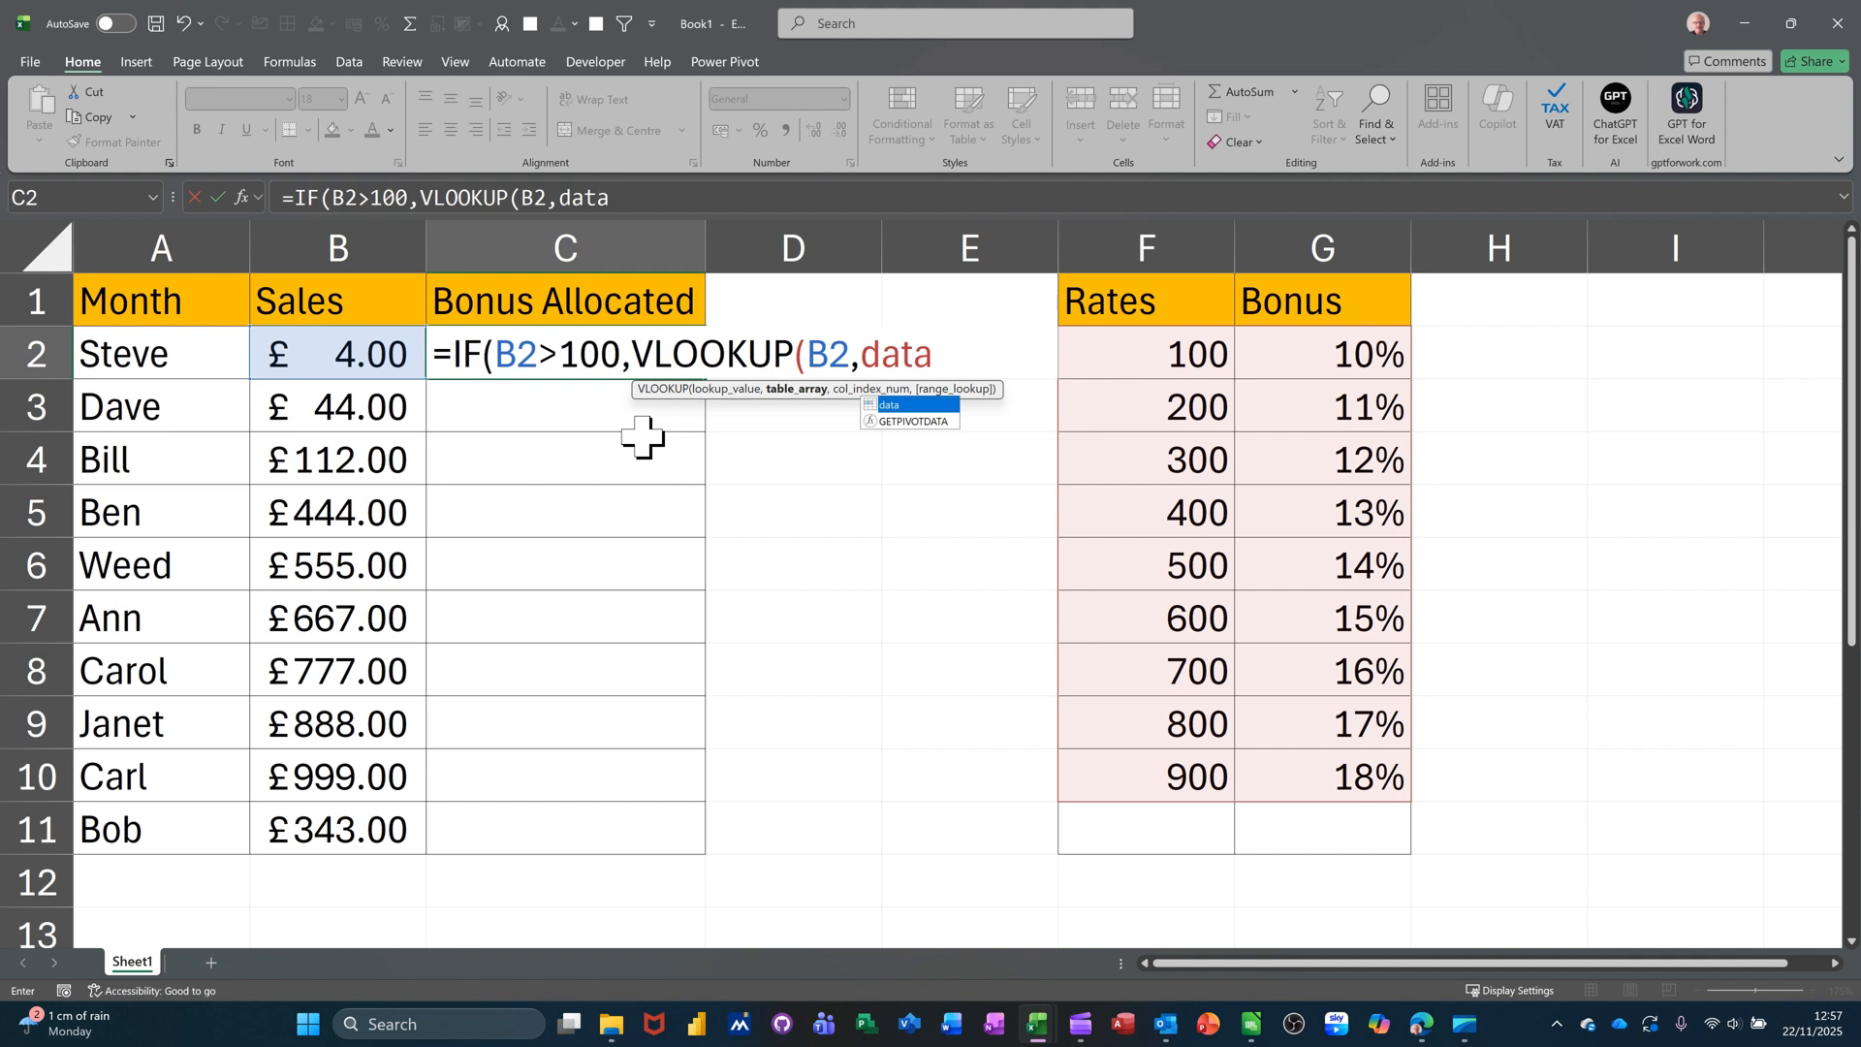
text(,)
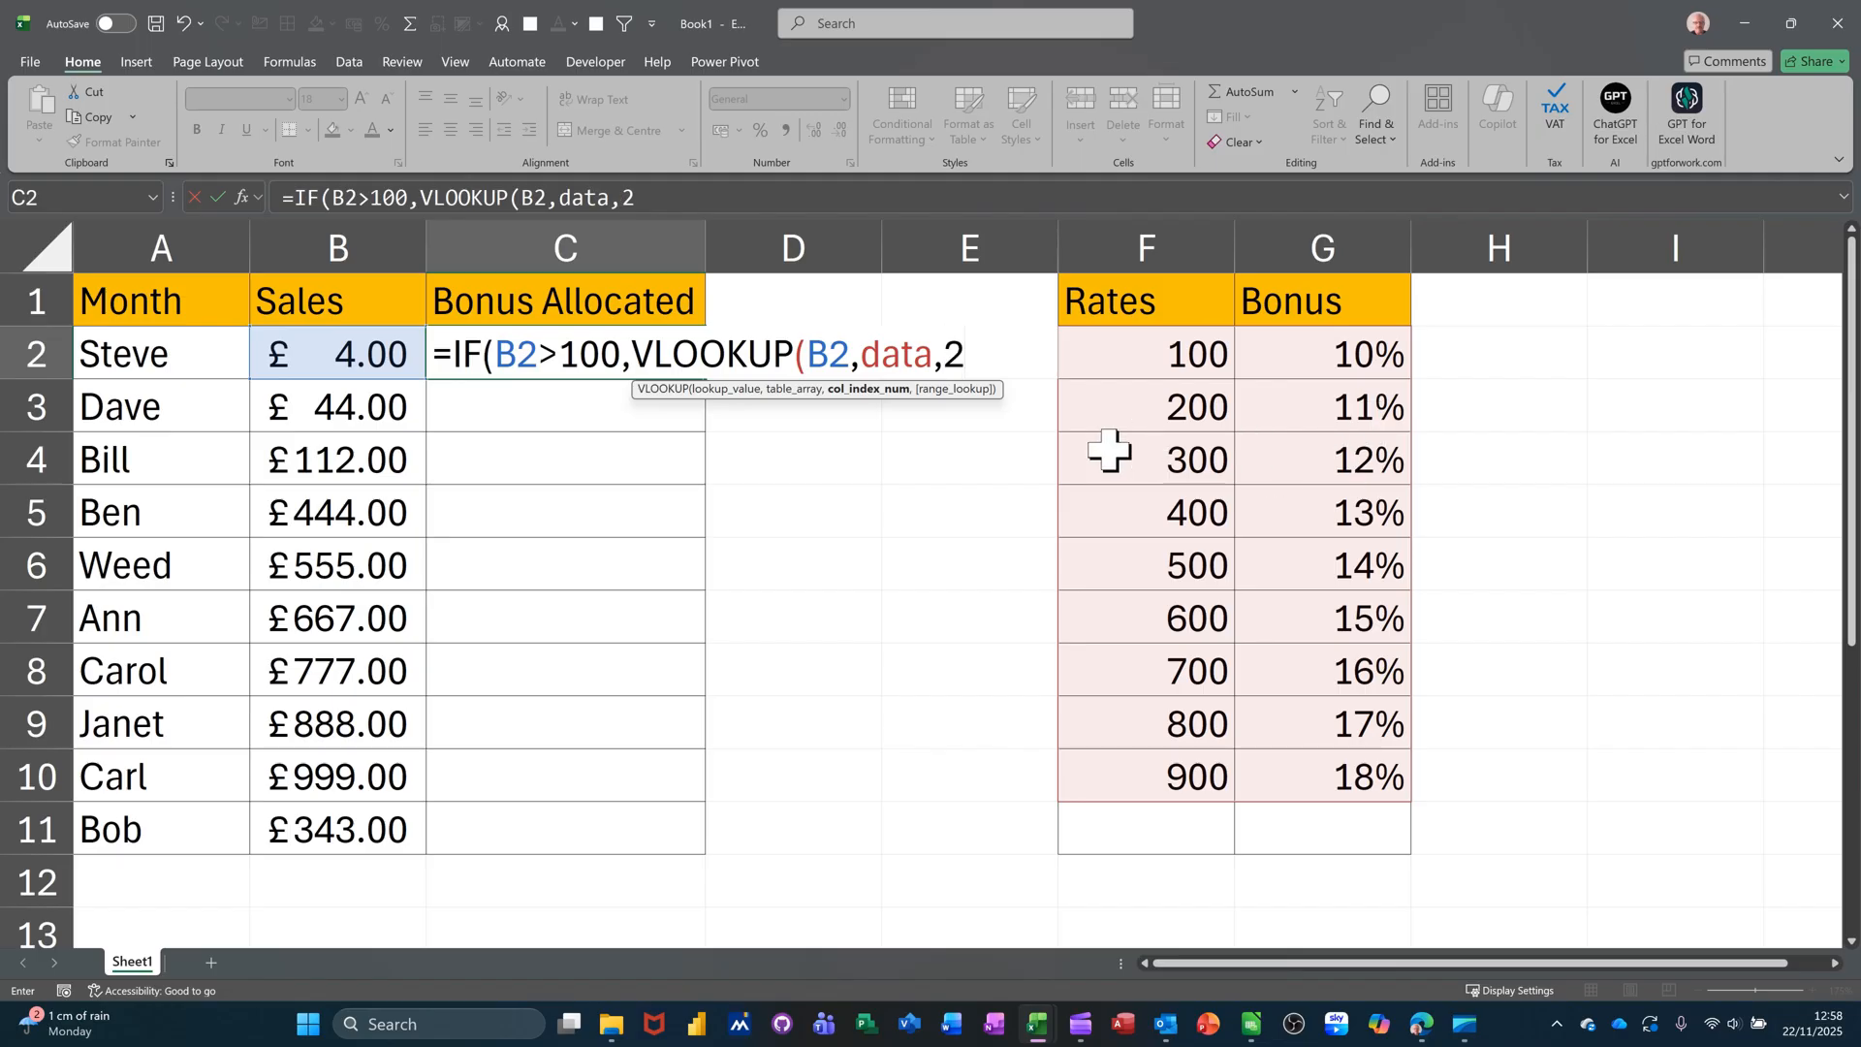
text(2,)
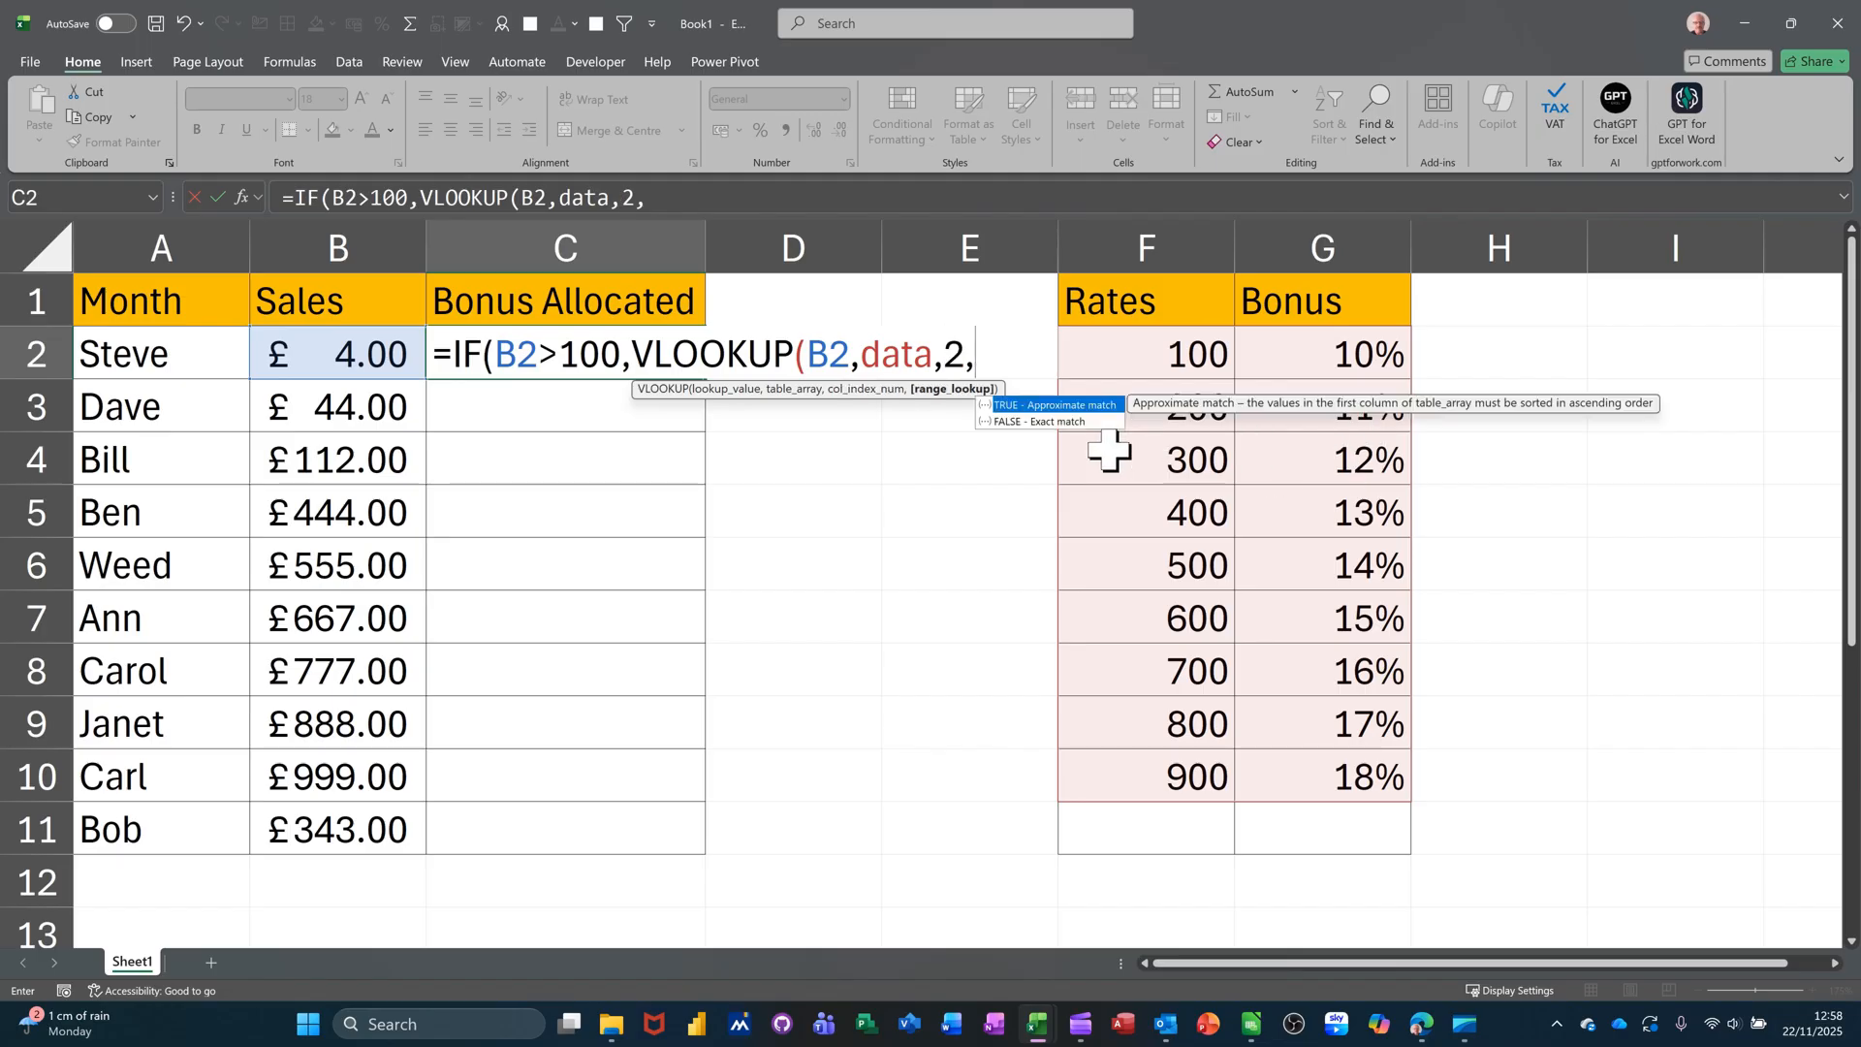
- Complete C2 as =IF(B2>100,VLOOKUP(B2,data,2,TRUE),0) and commit it
click(1030, 406)
double_click(1032, 406)
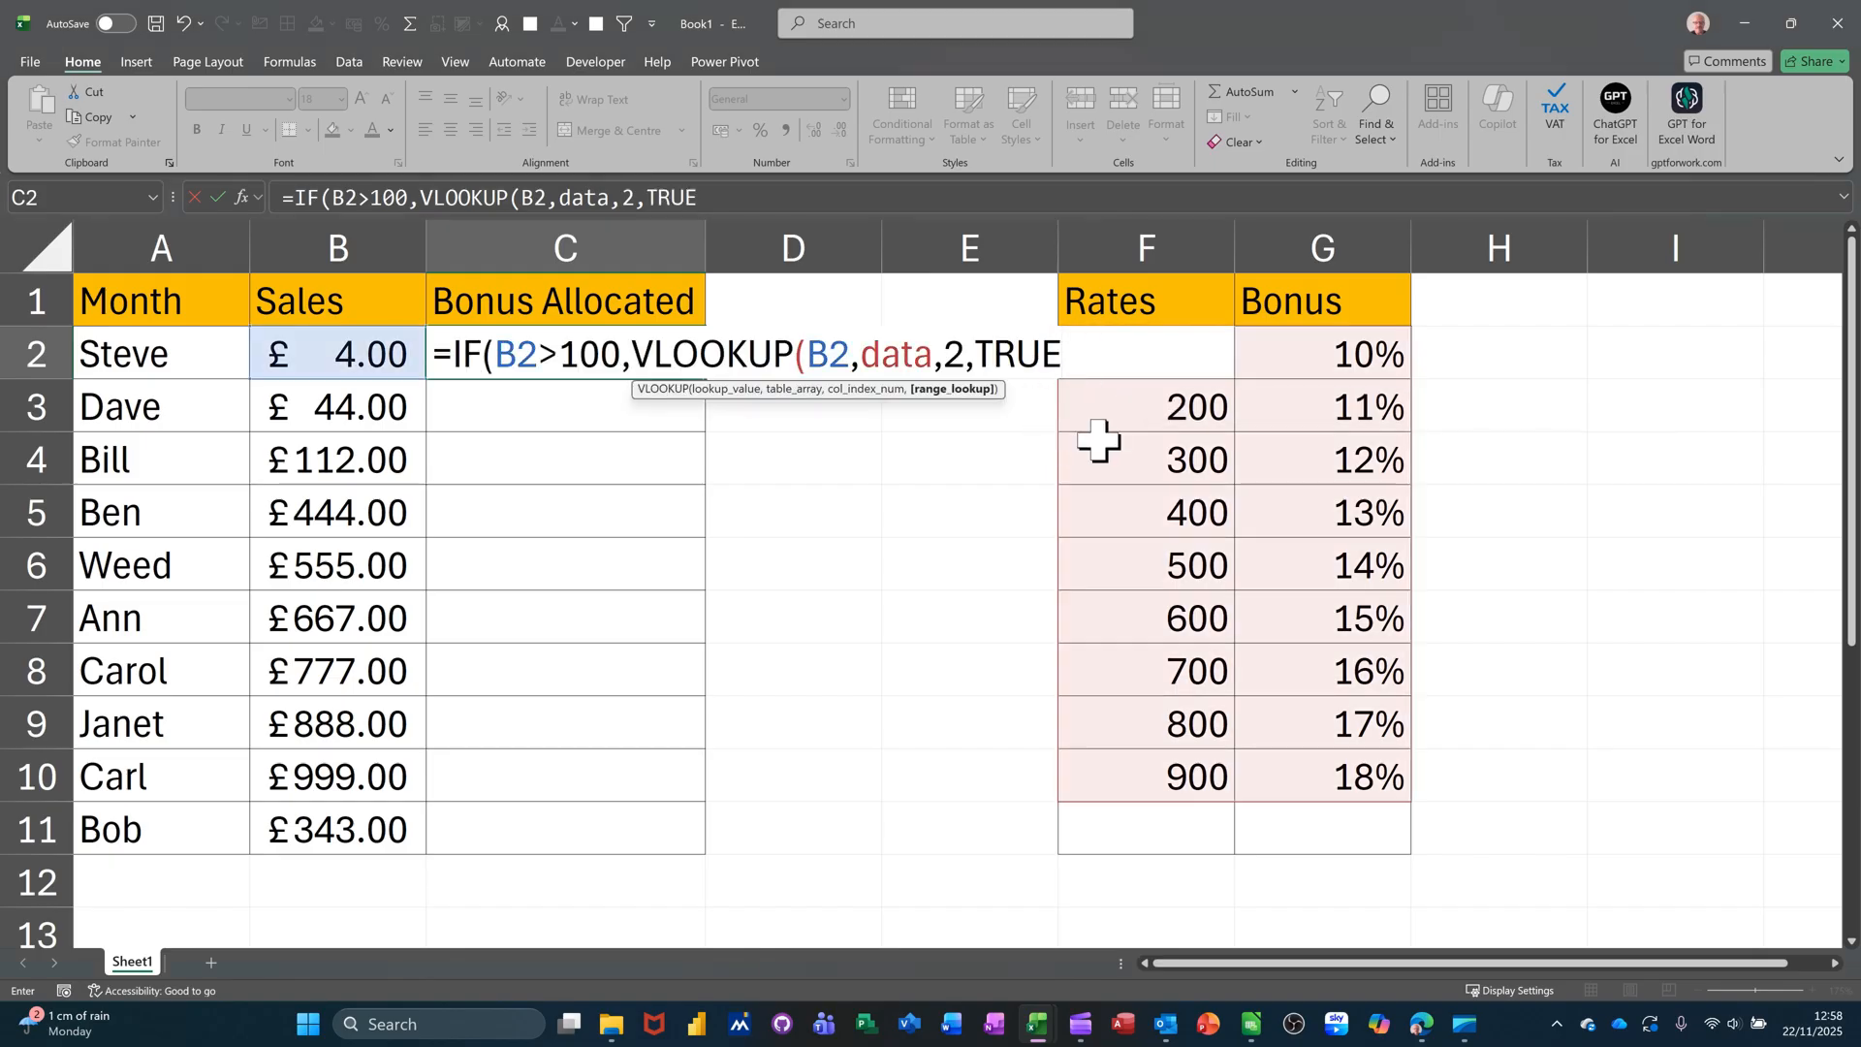
key(BackSpace)
key(BackSpace)
key(BackSpace)
key(BackSpace)
text(true))
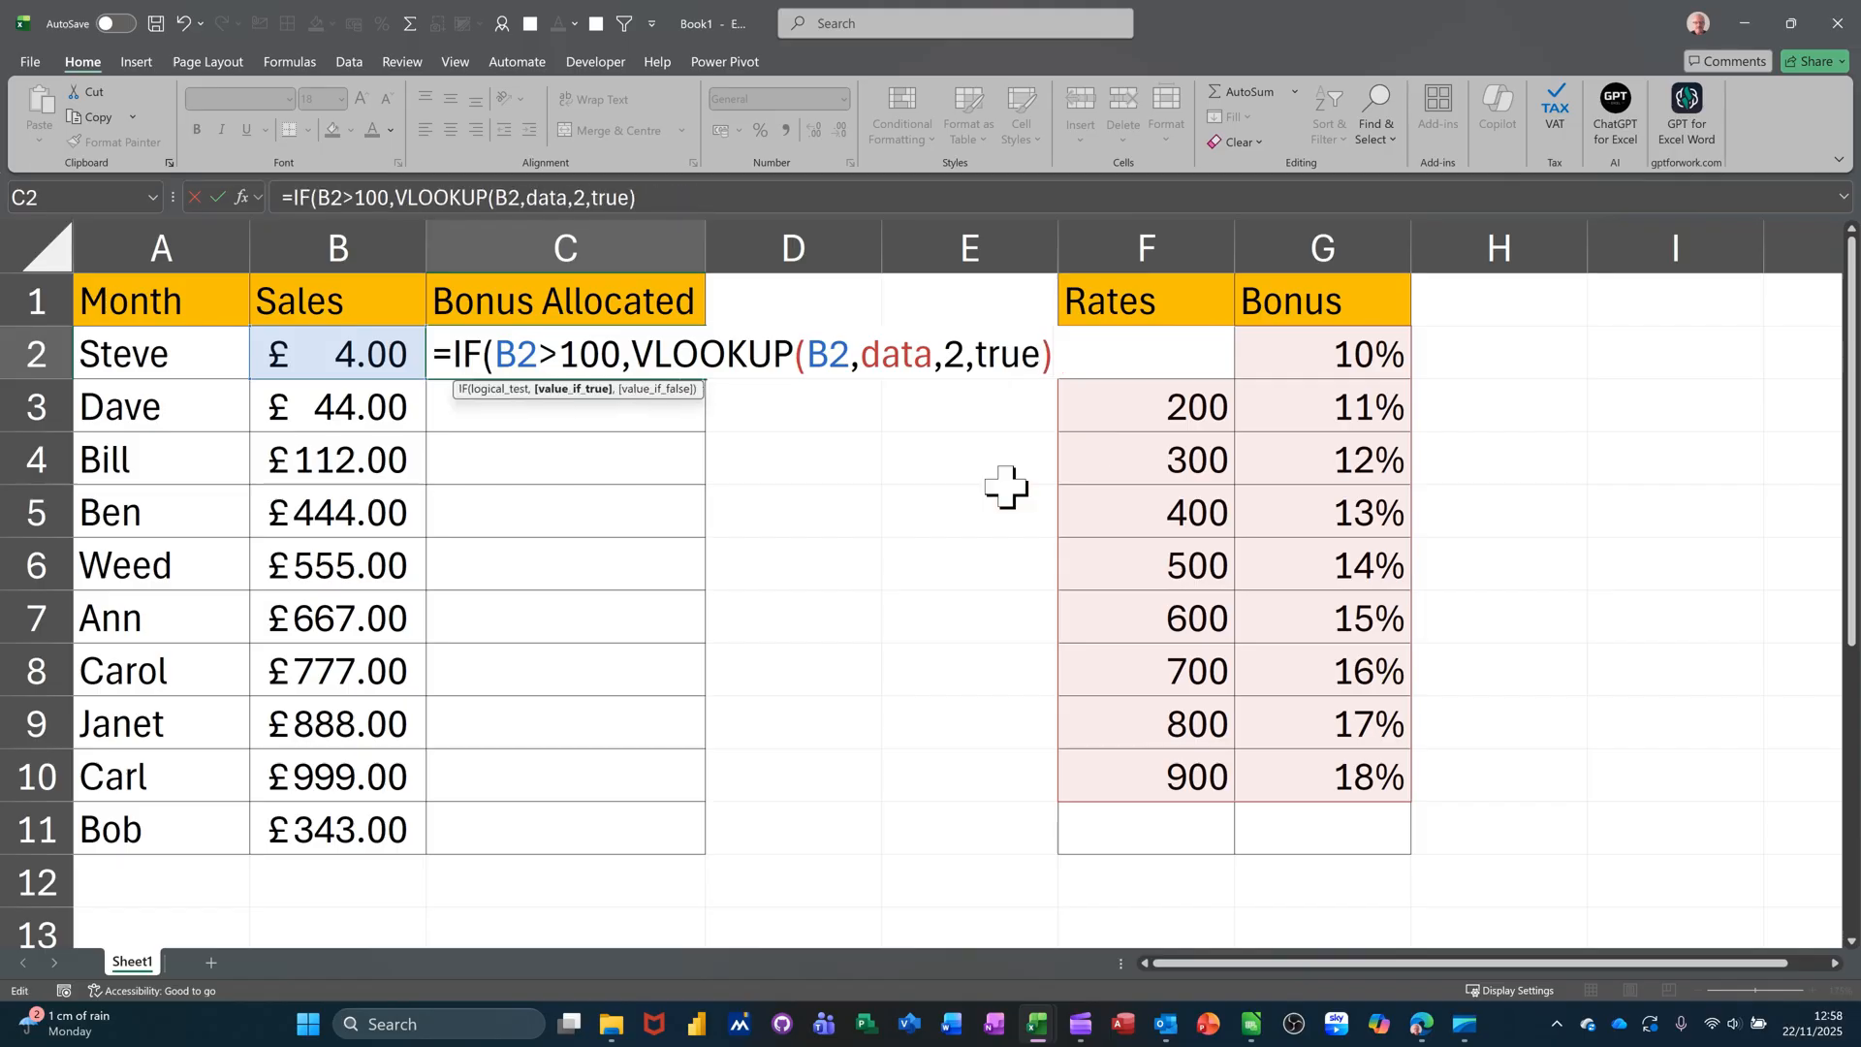
text(,)
text())
key(BackSpace)
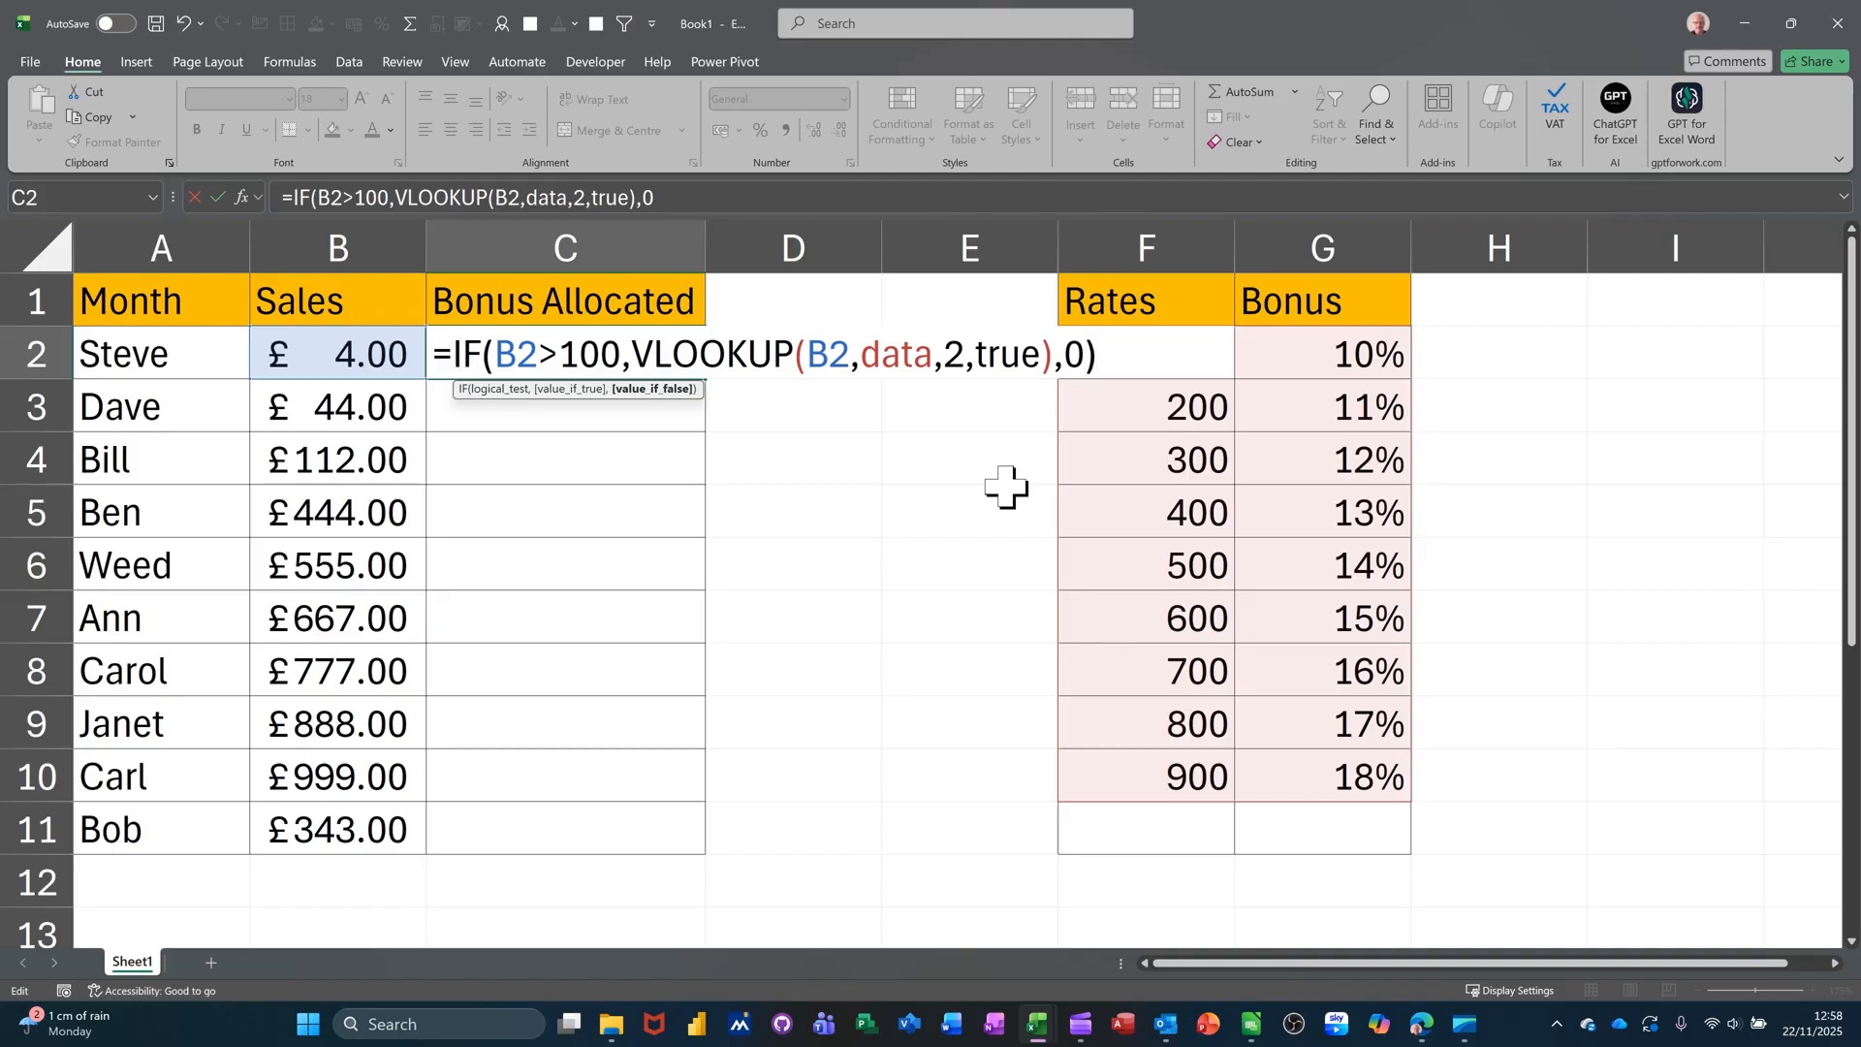
text())
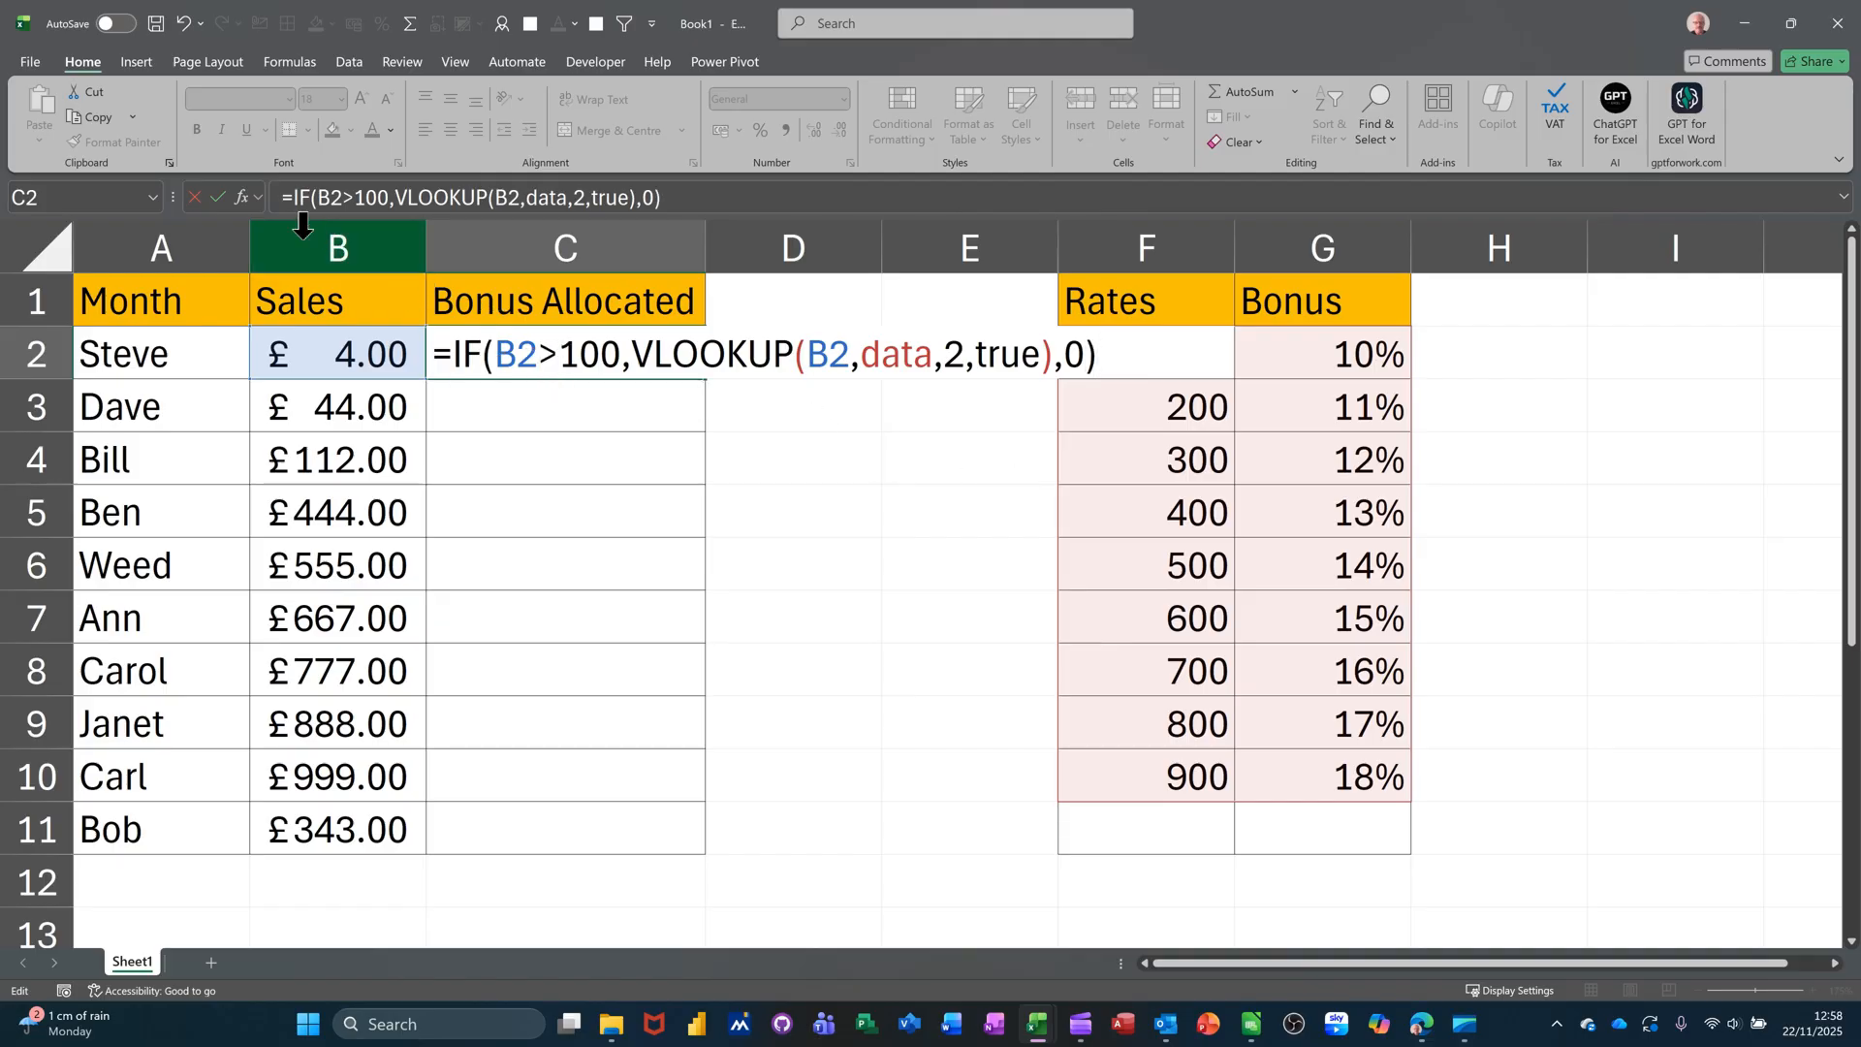
click(217, 197)
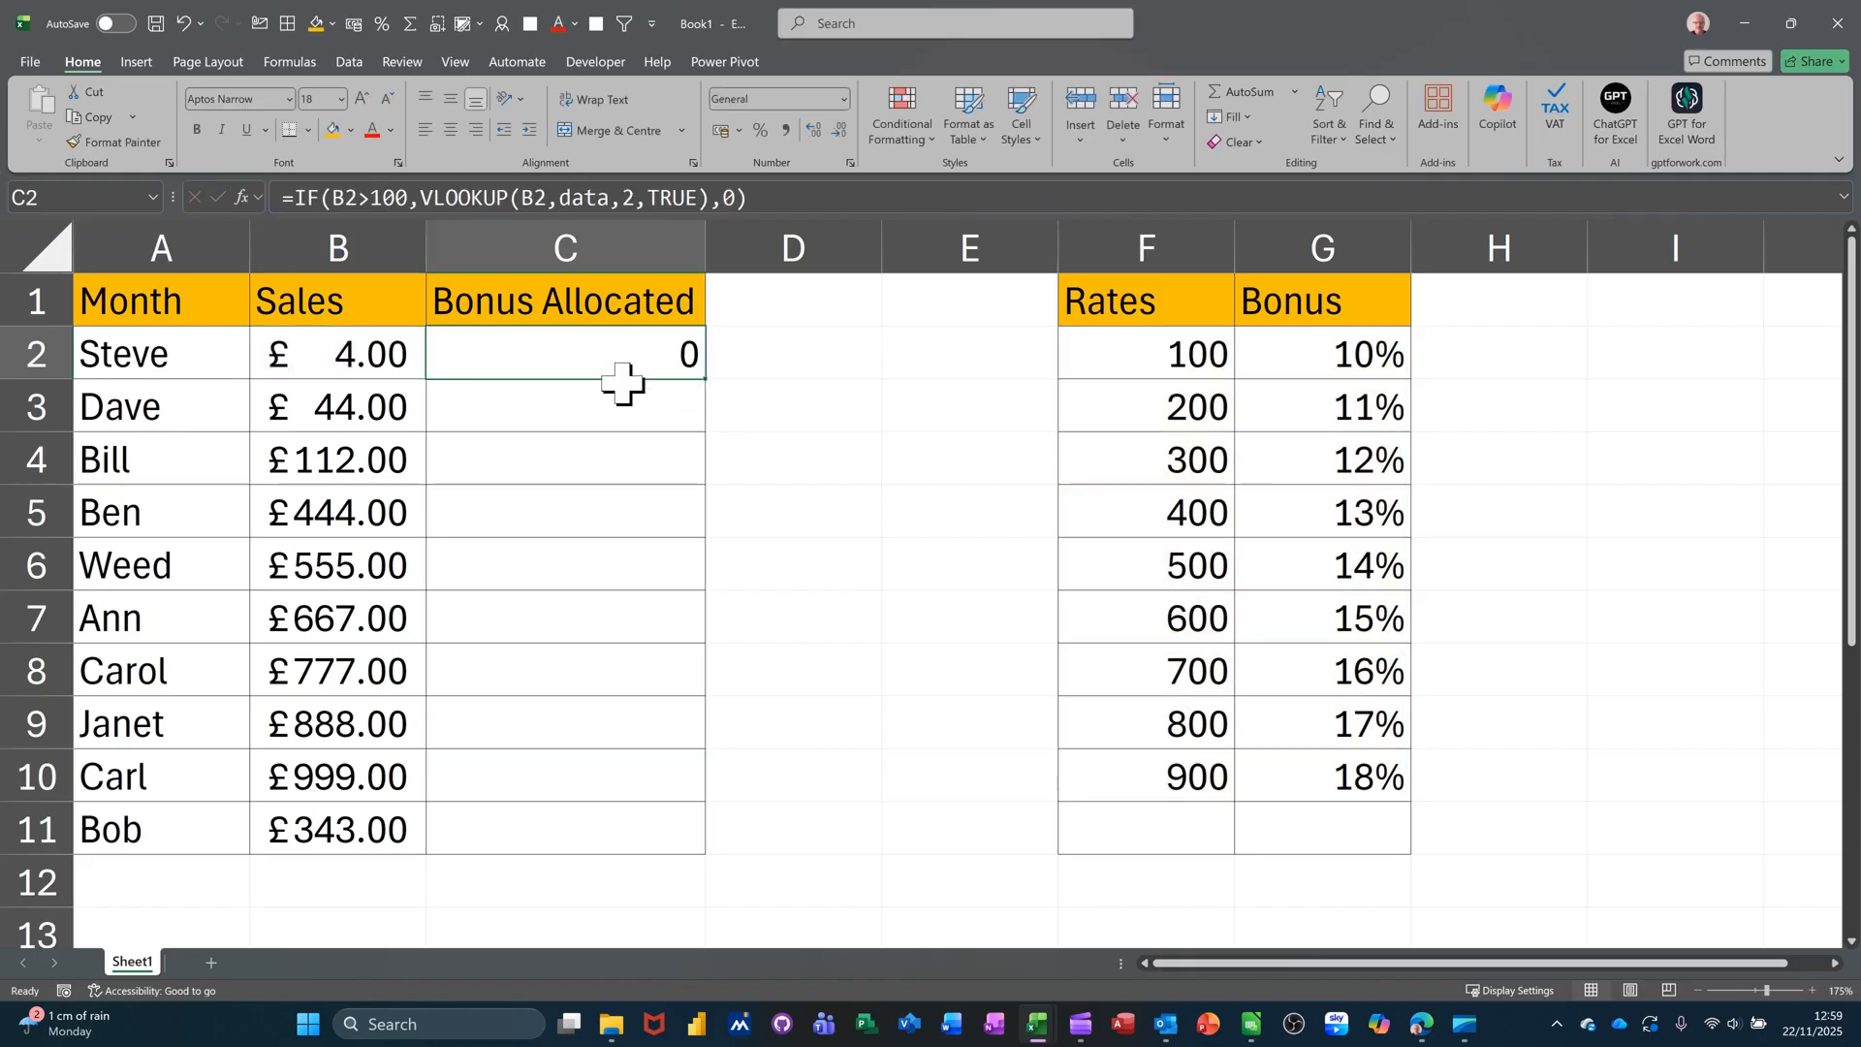
- Fill the bonus formula down to C11 and show the Bonus Allocated values as percentages
double_click(707, 378)
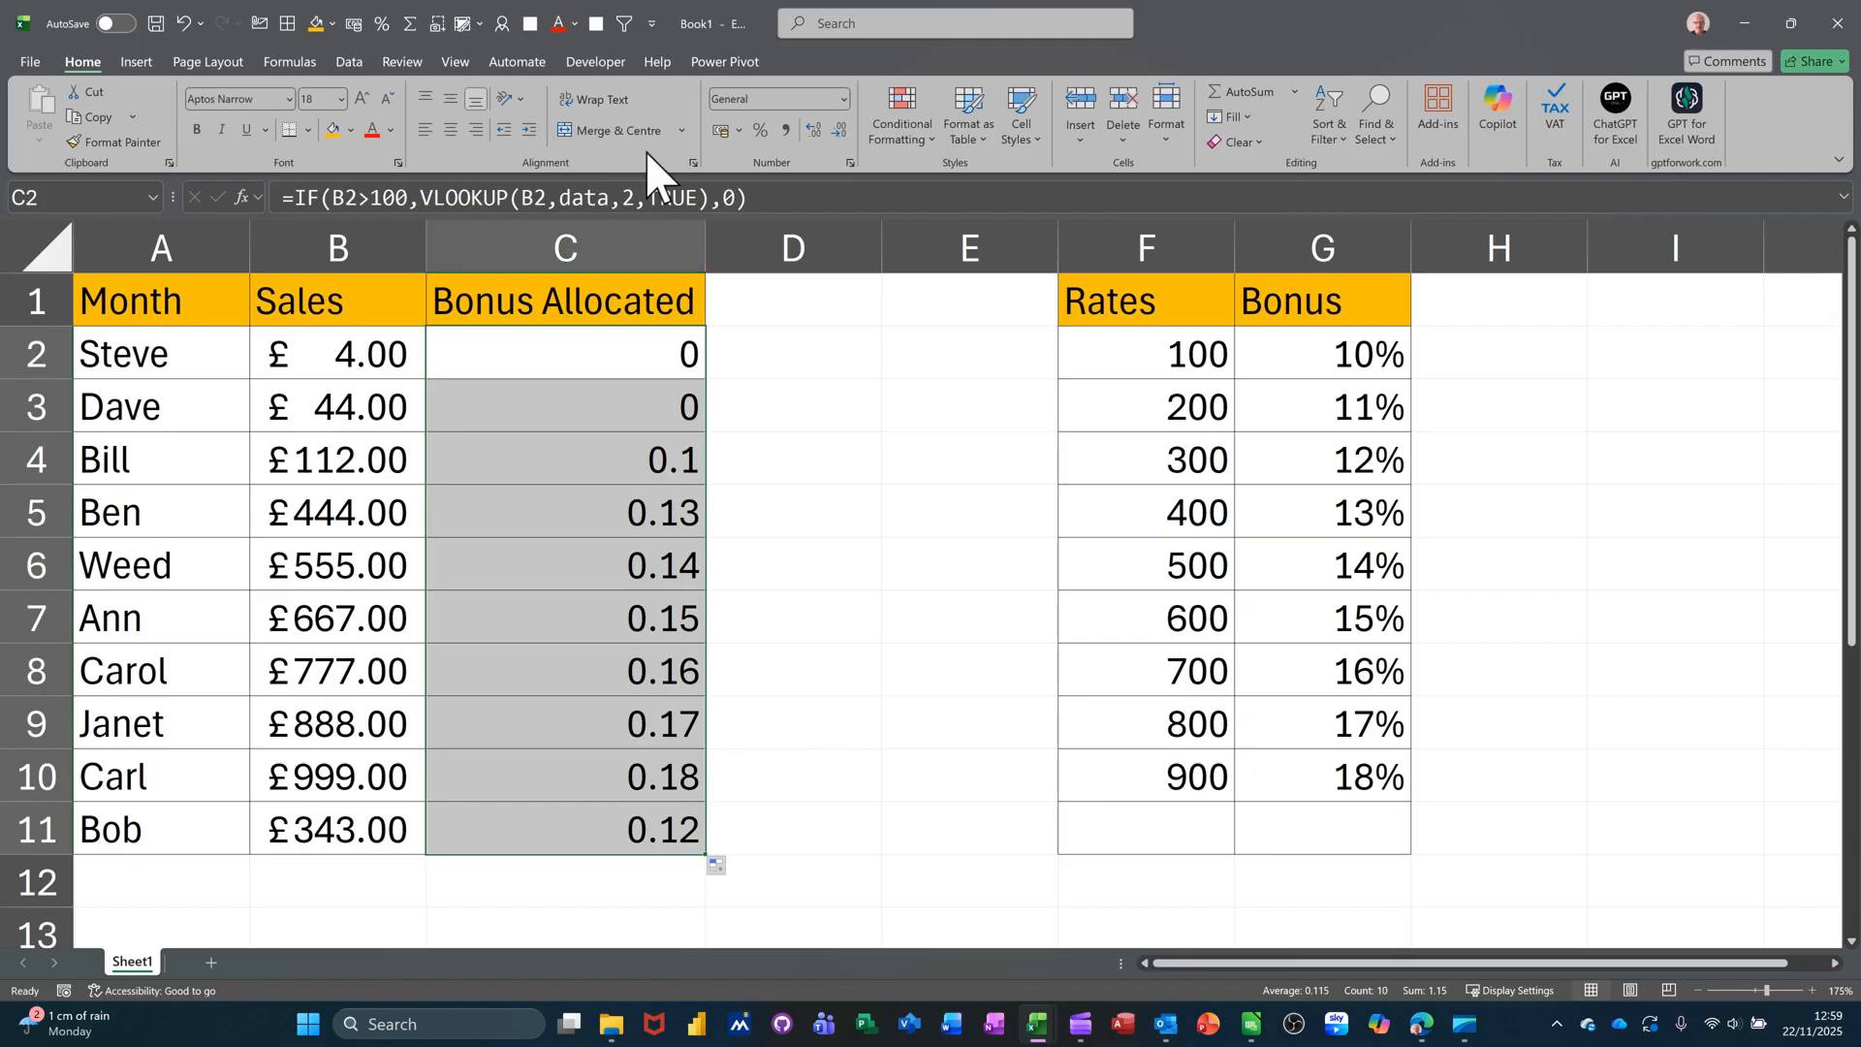
click(761, 130)
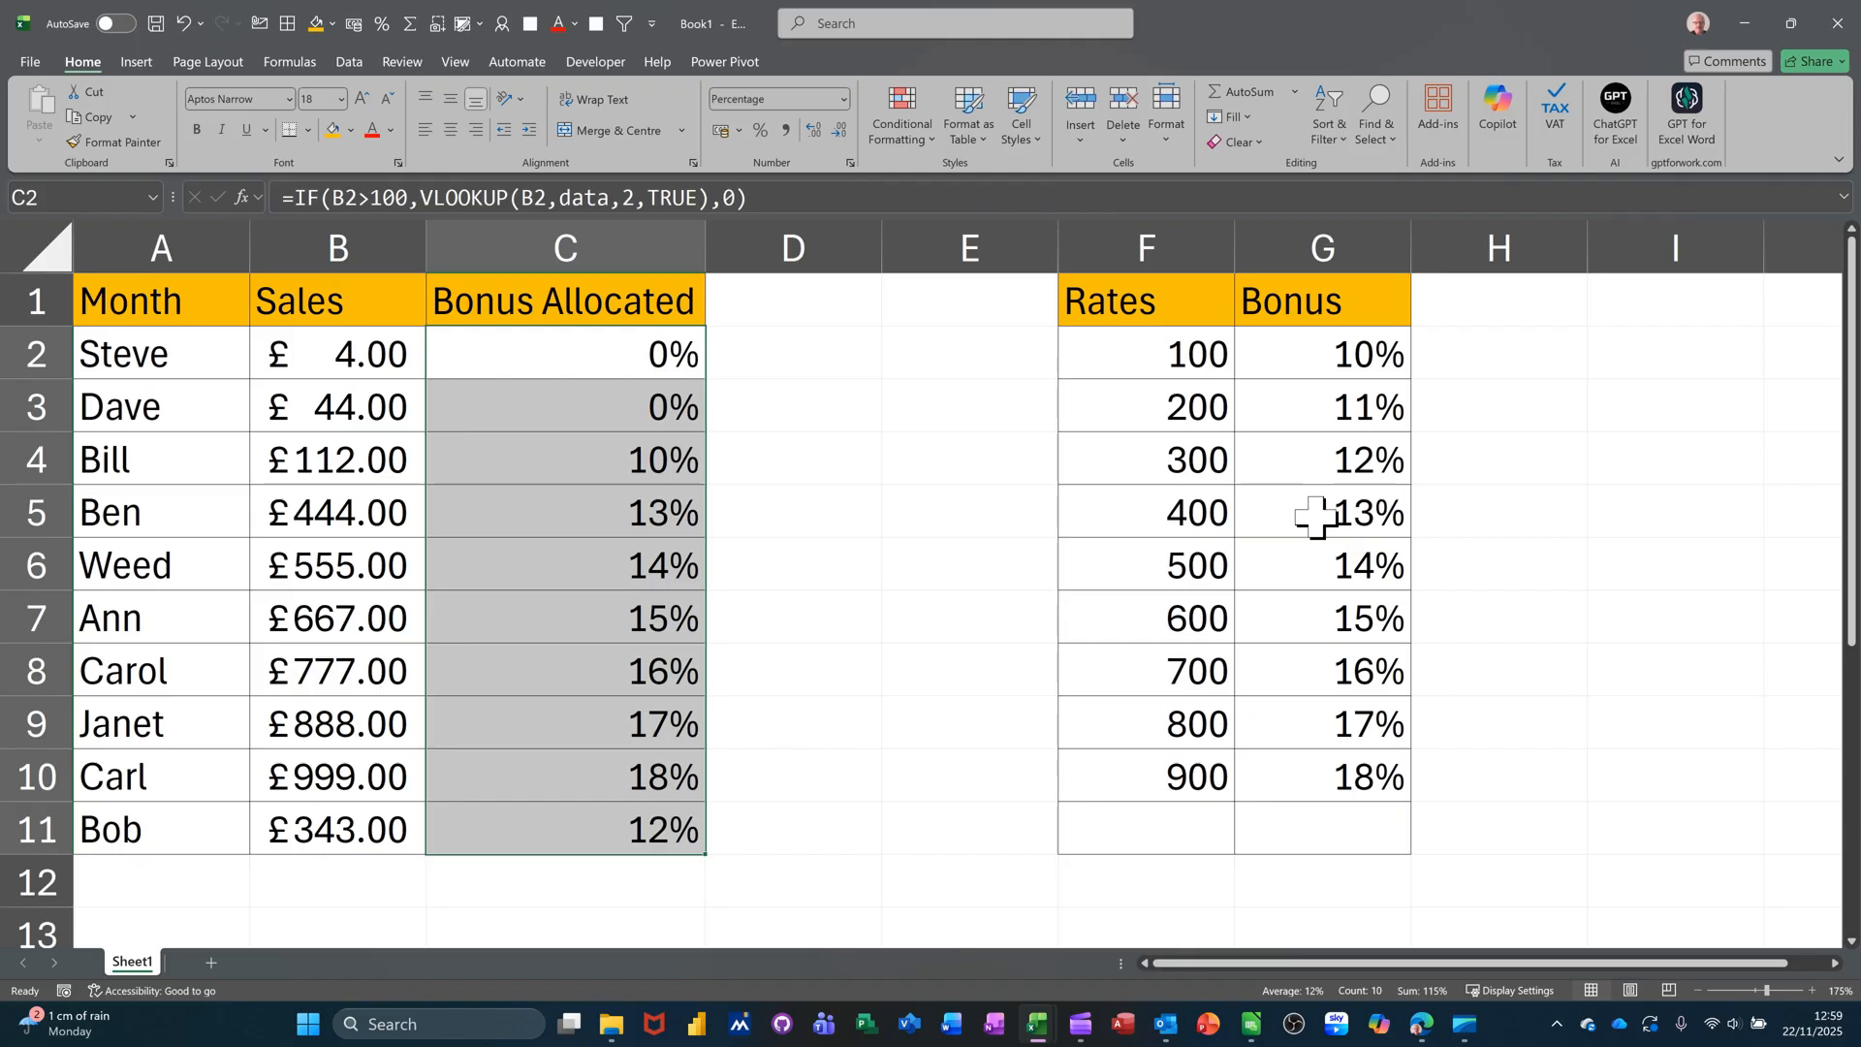
click(821, 357)
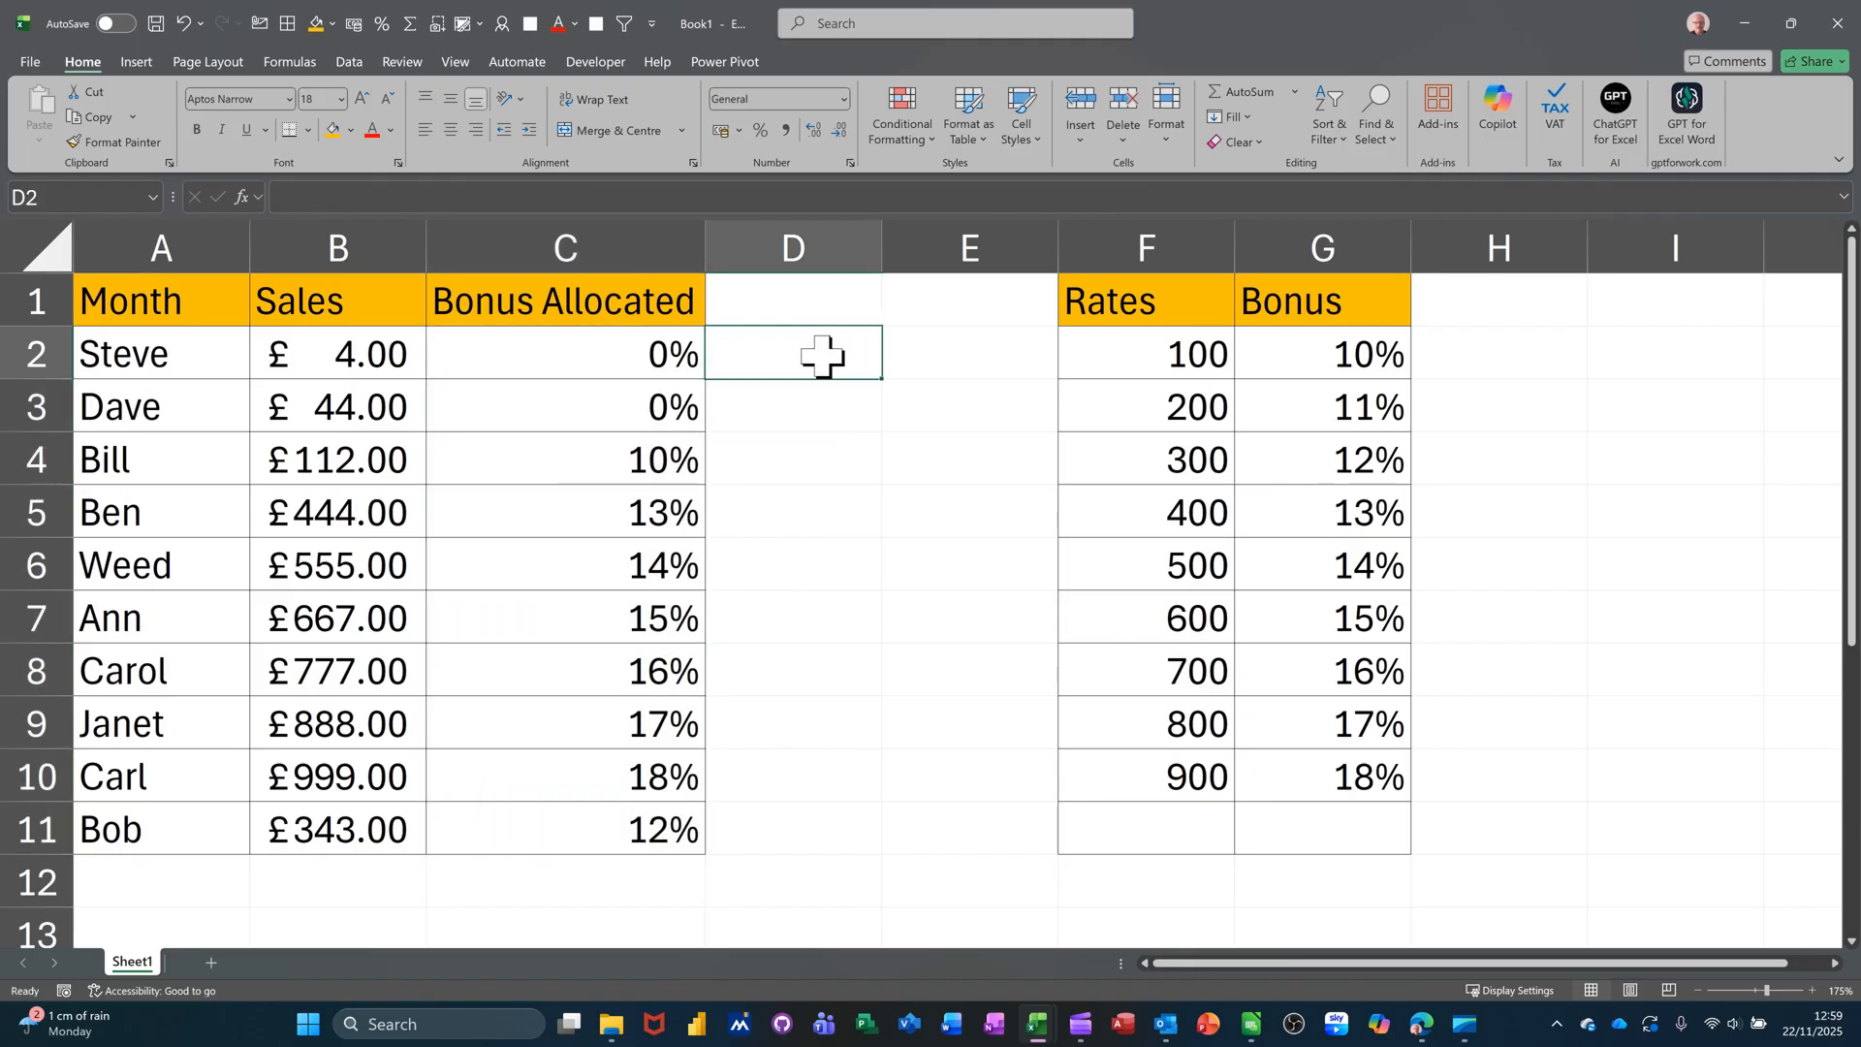
- Head column D 'Total' and enter =B2*C2+B2 in D2
click(785, 305)
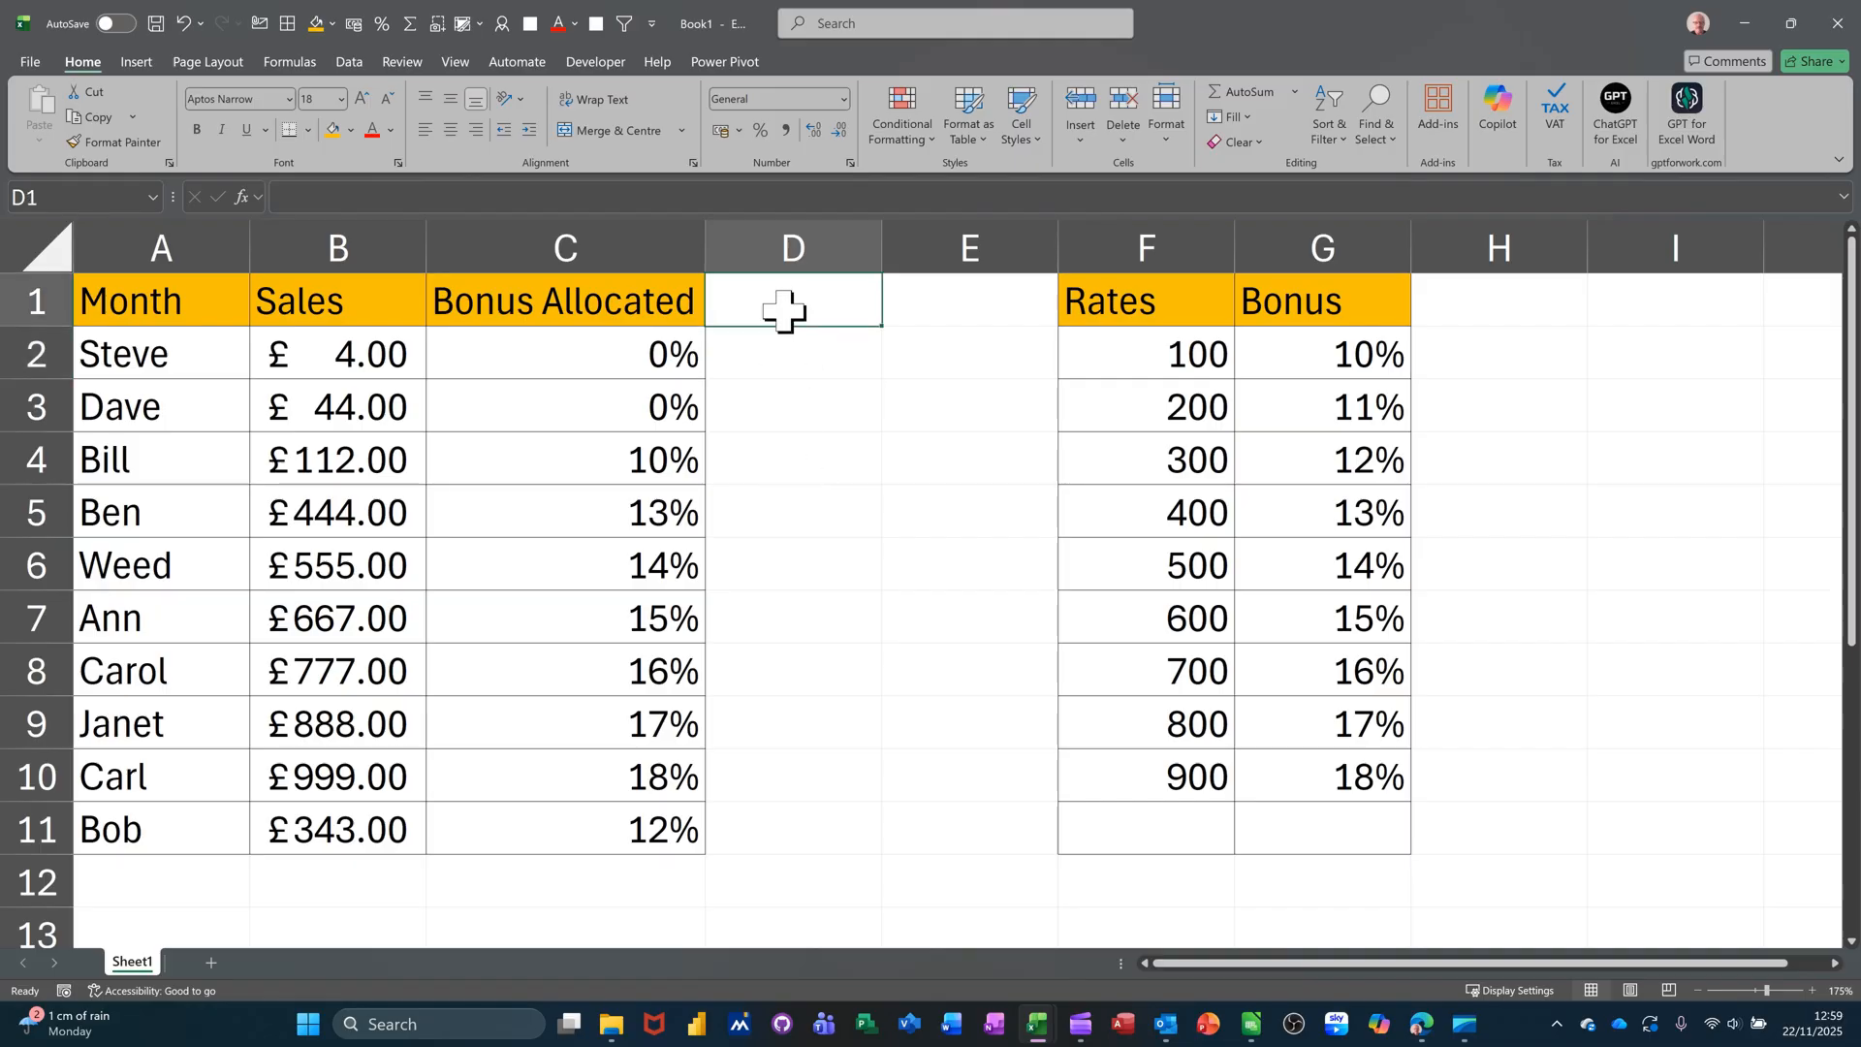
text(T)
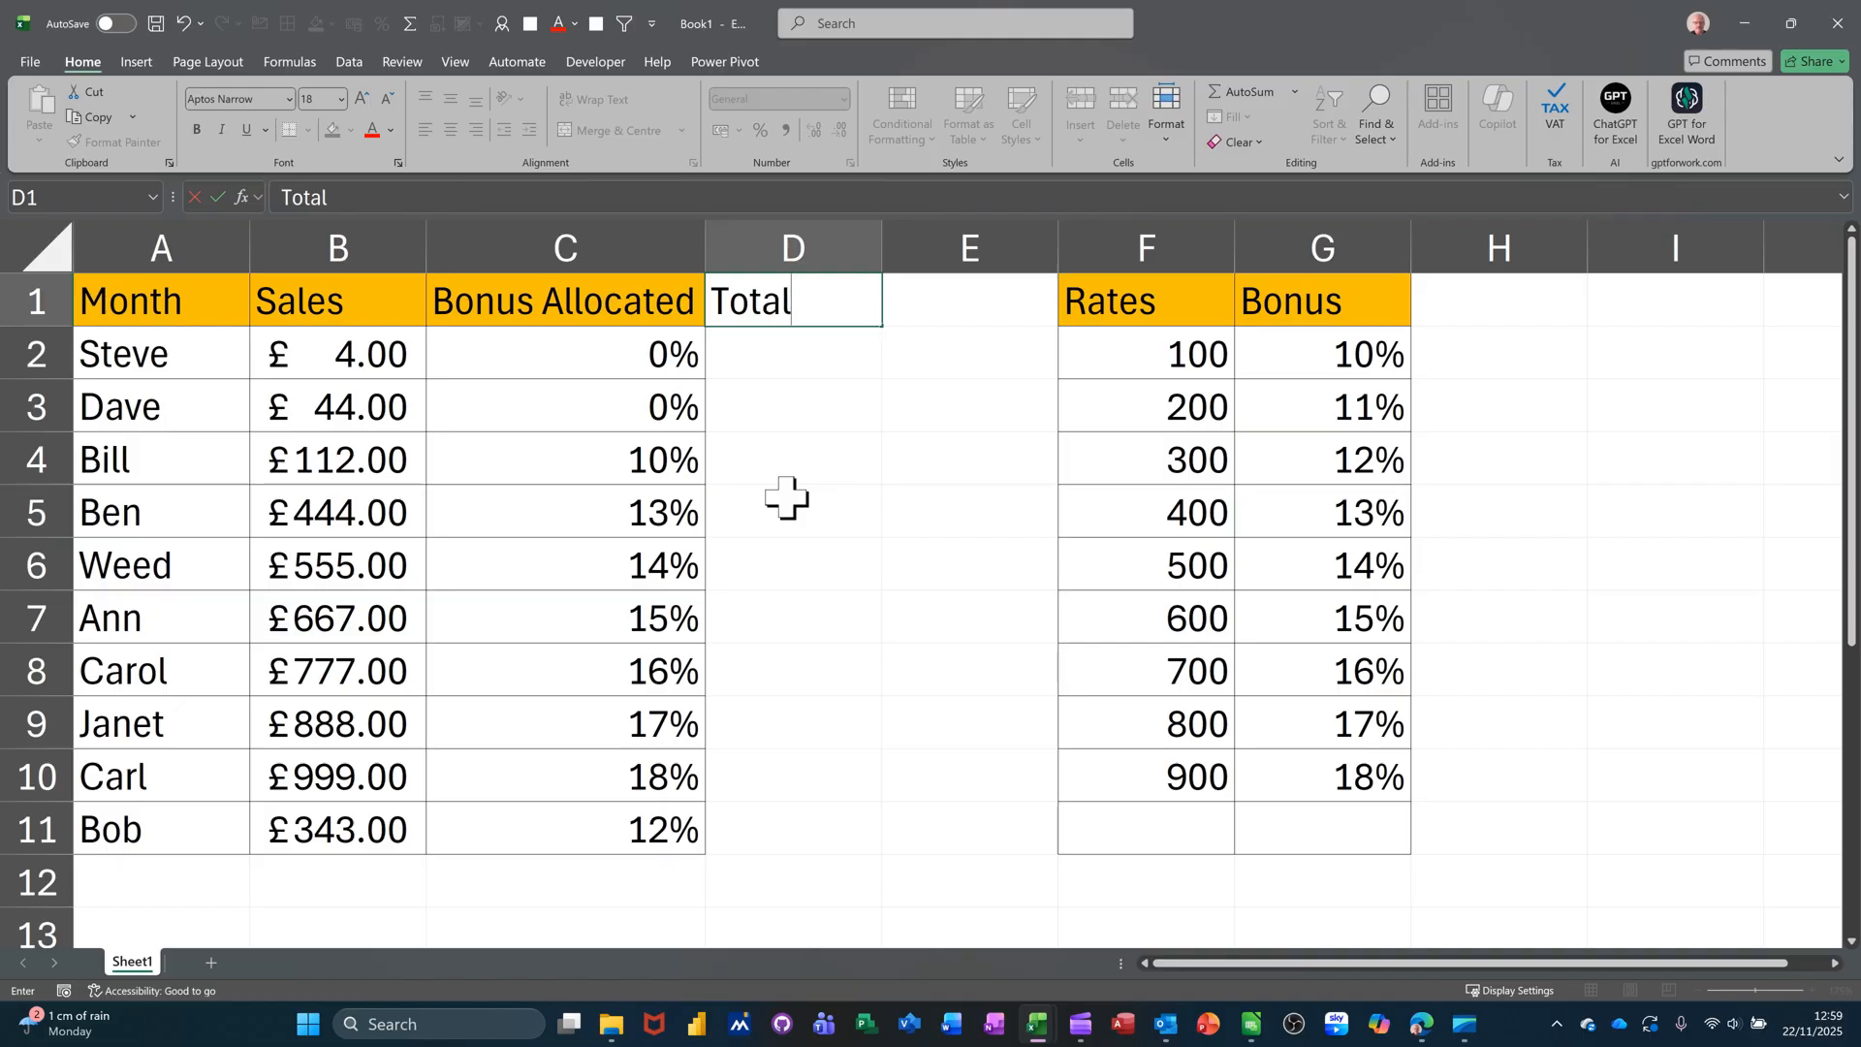
text(otal)
key(Return)
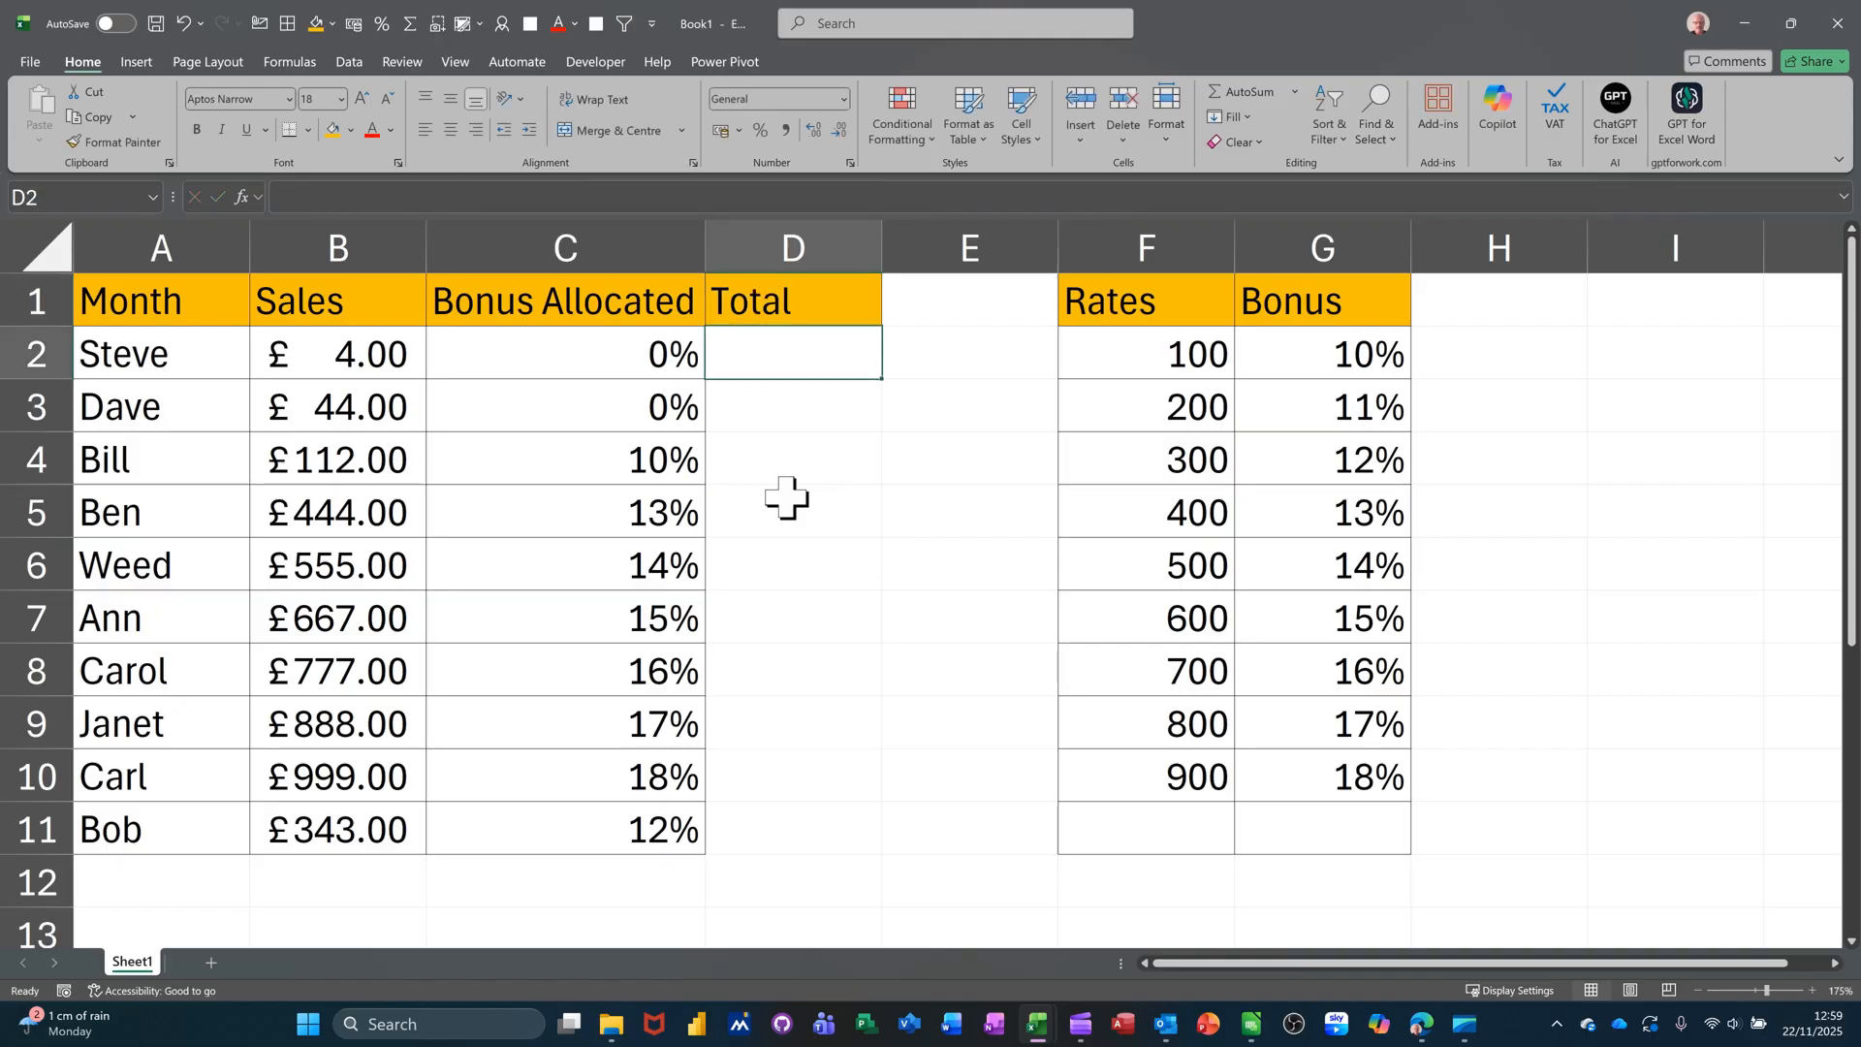
text(=)
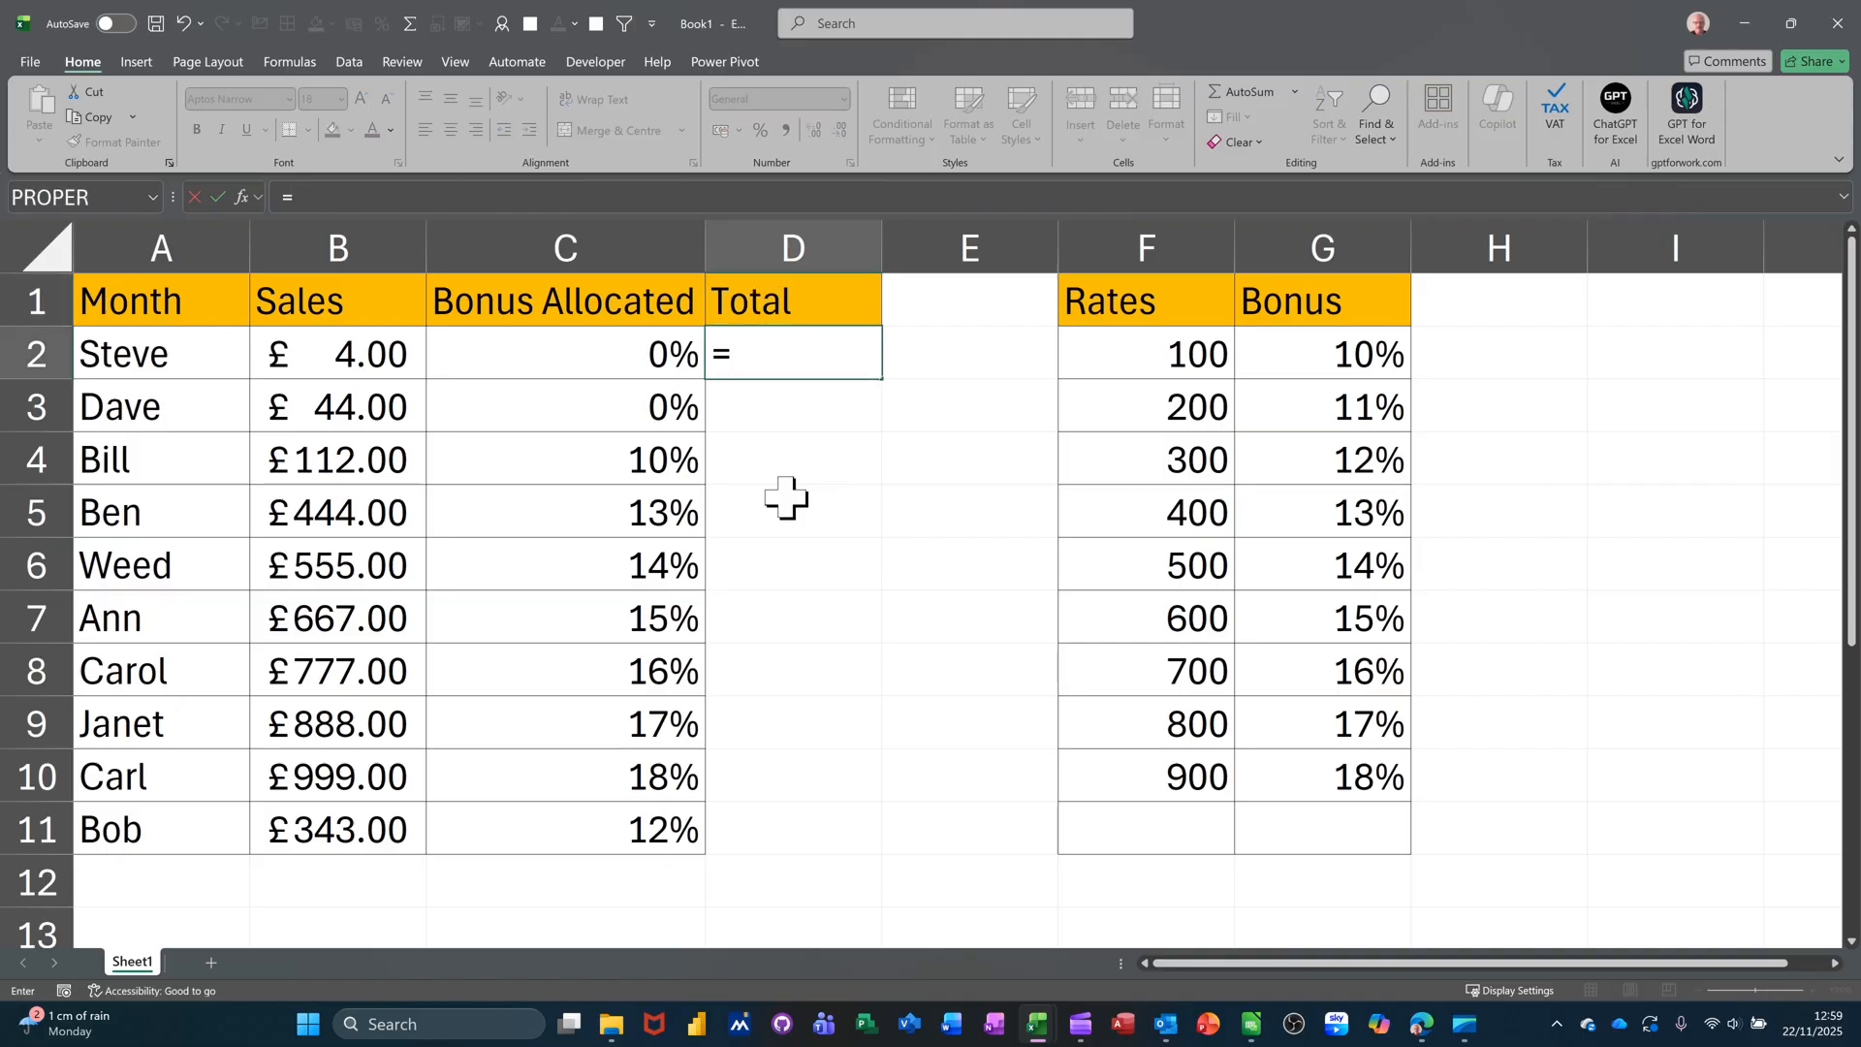
click(392, 360)
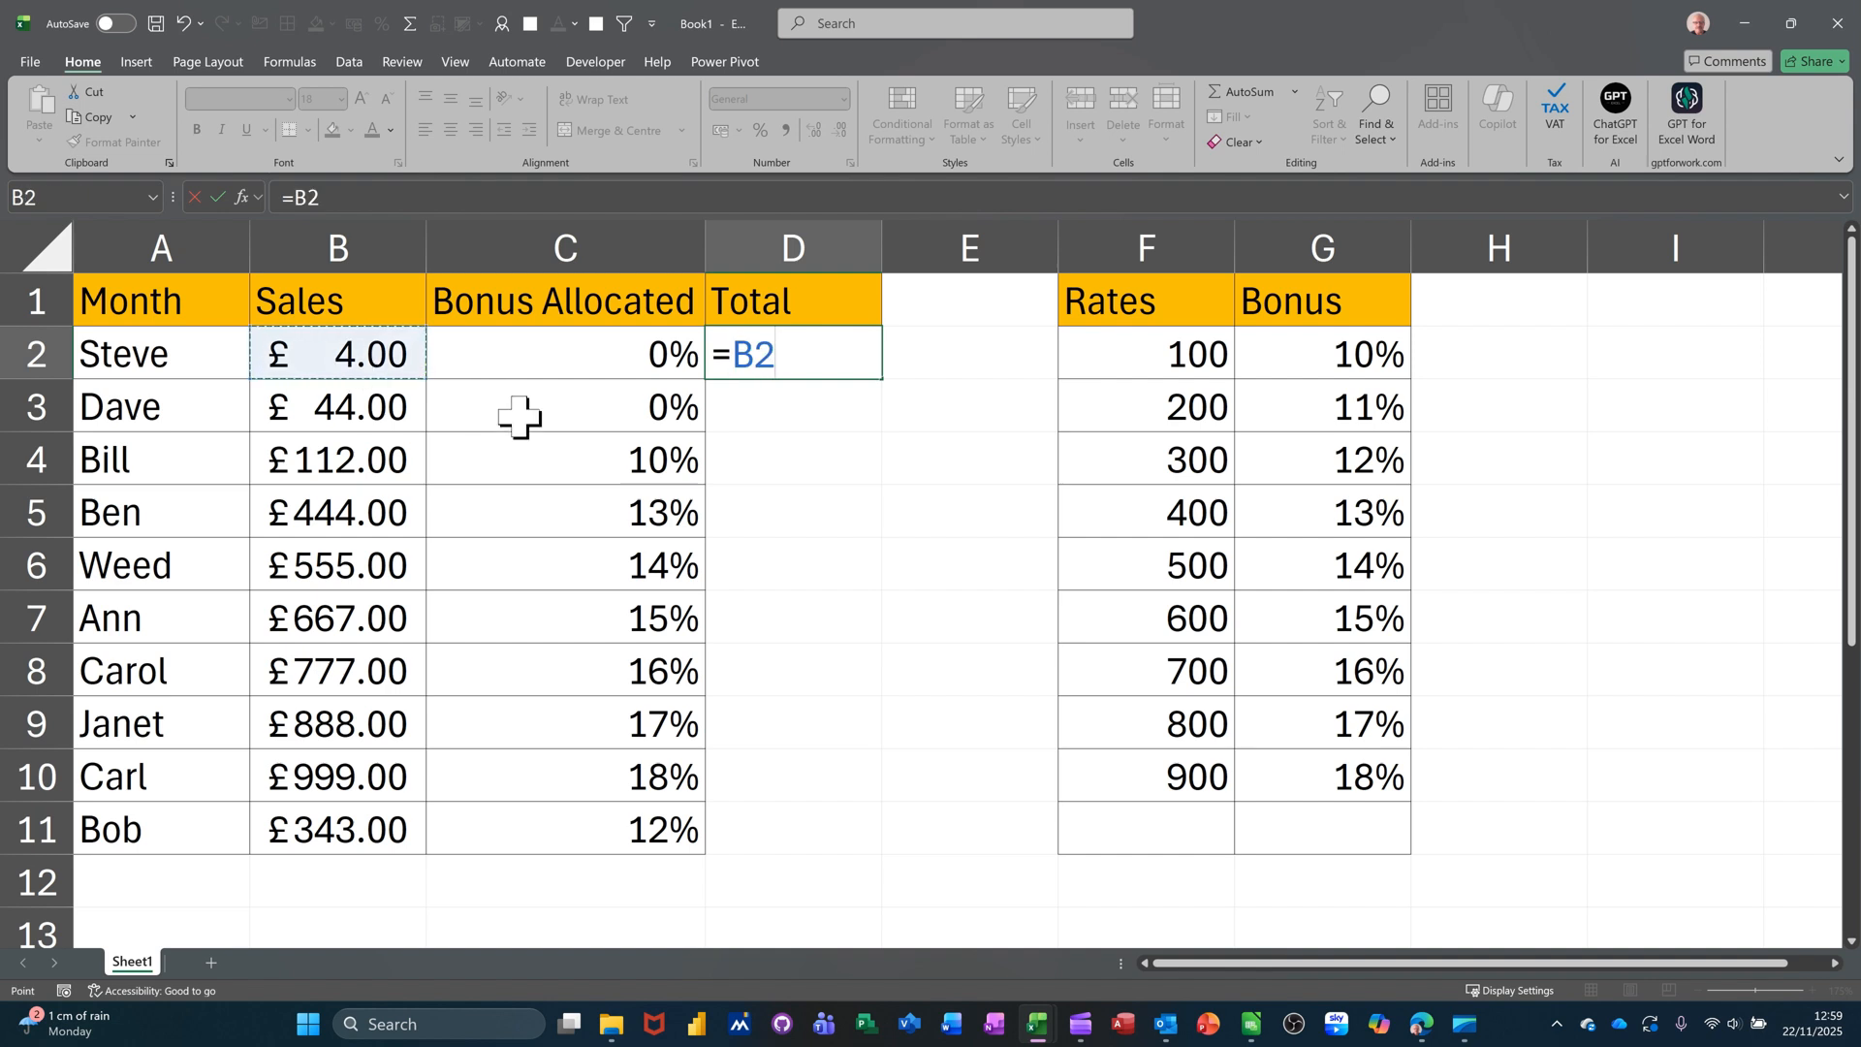
text(*)
click(567, 366)
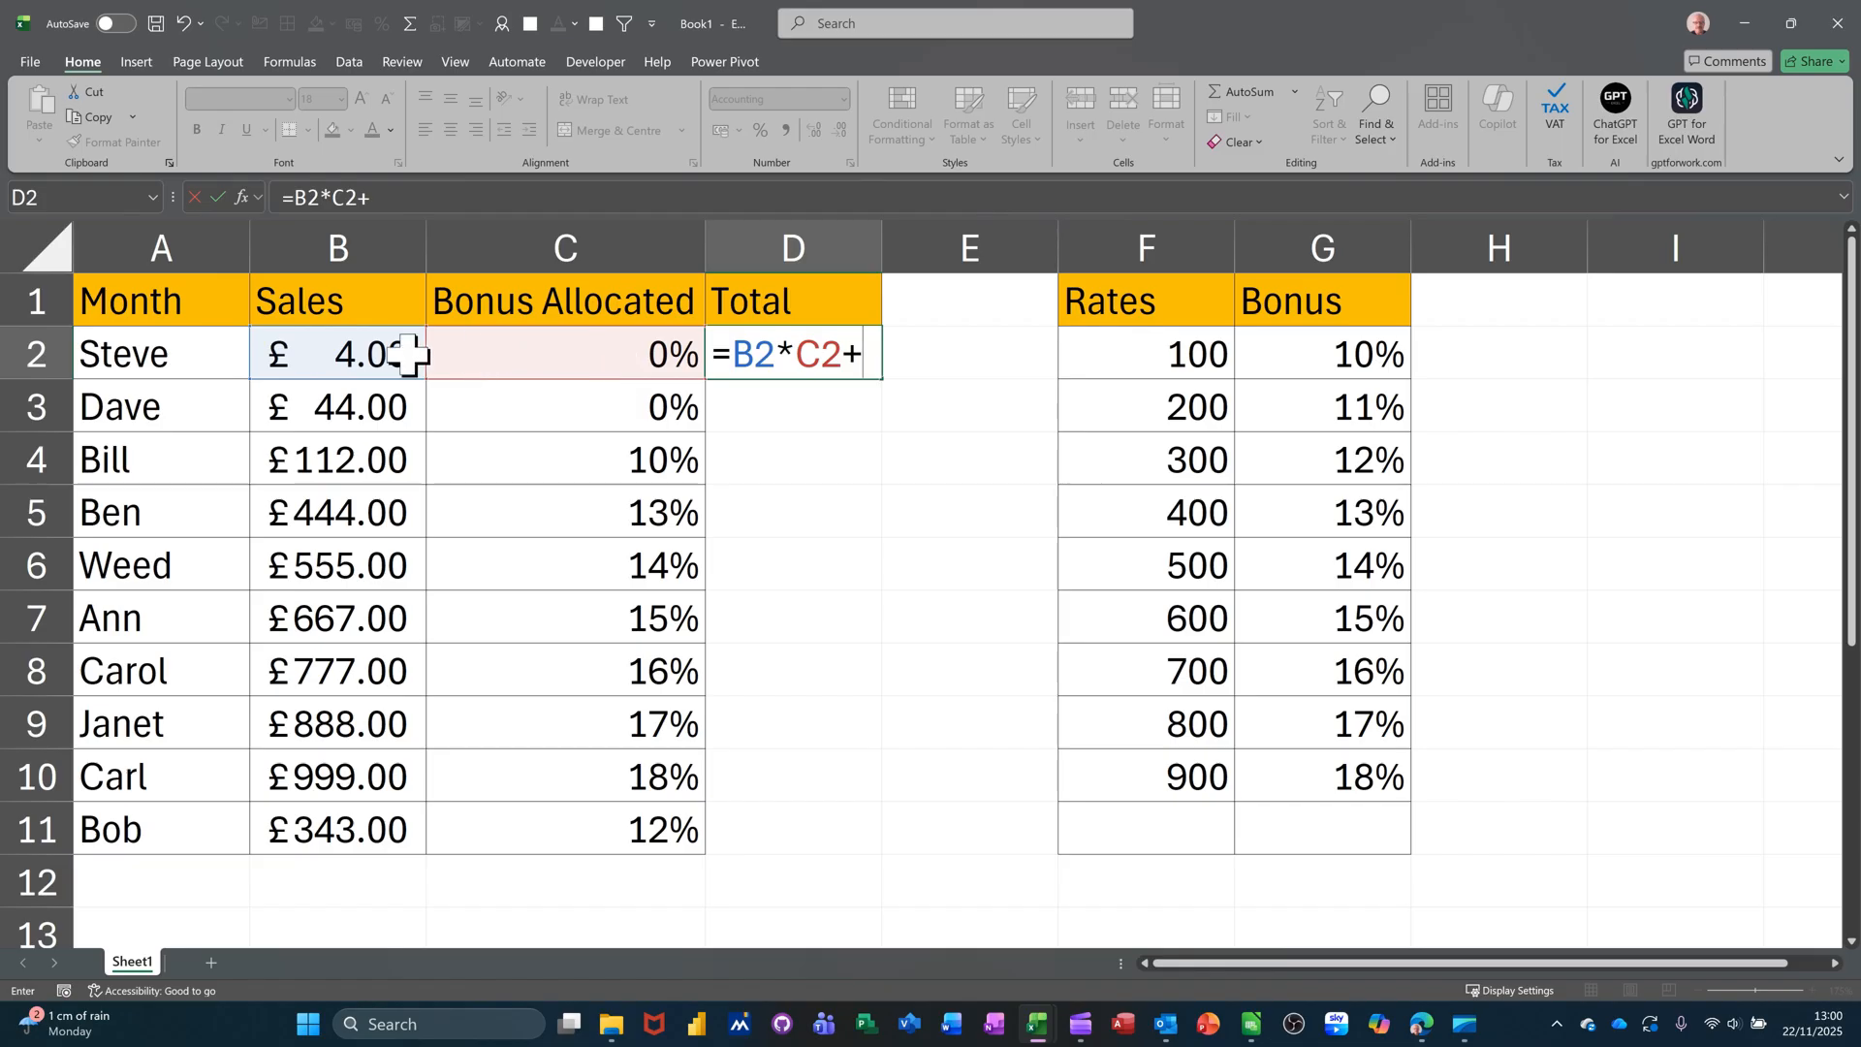
click(374, 357)
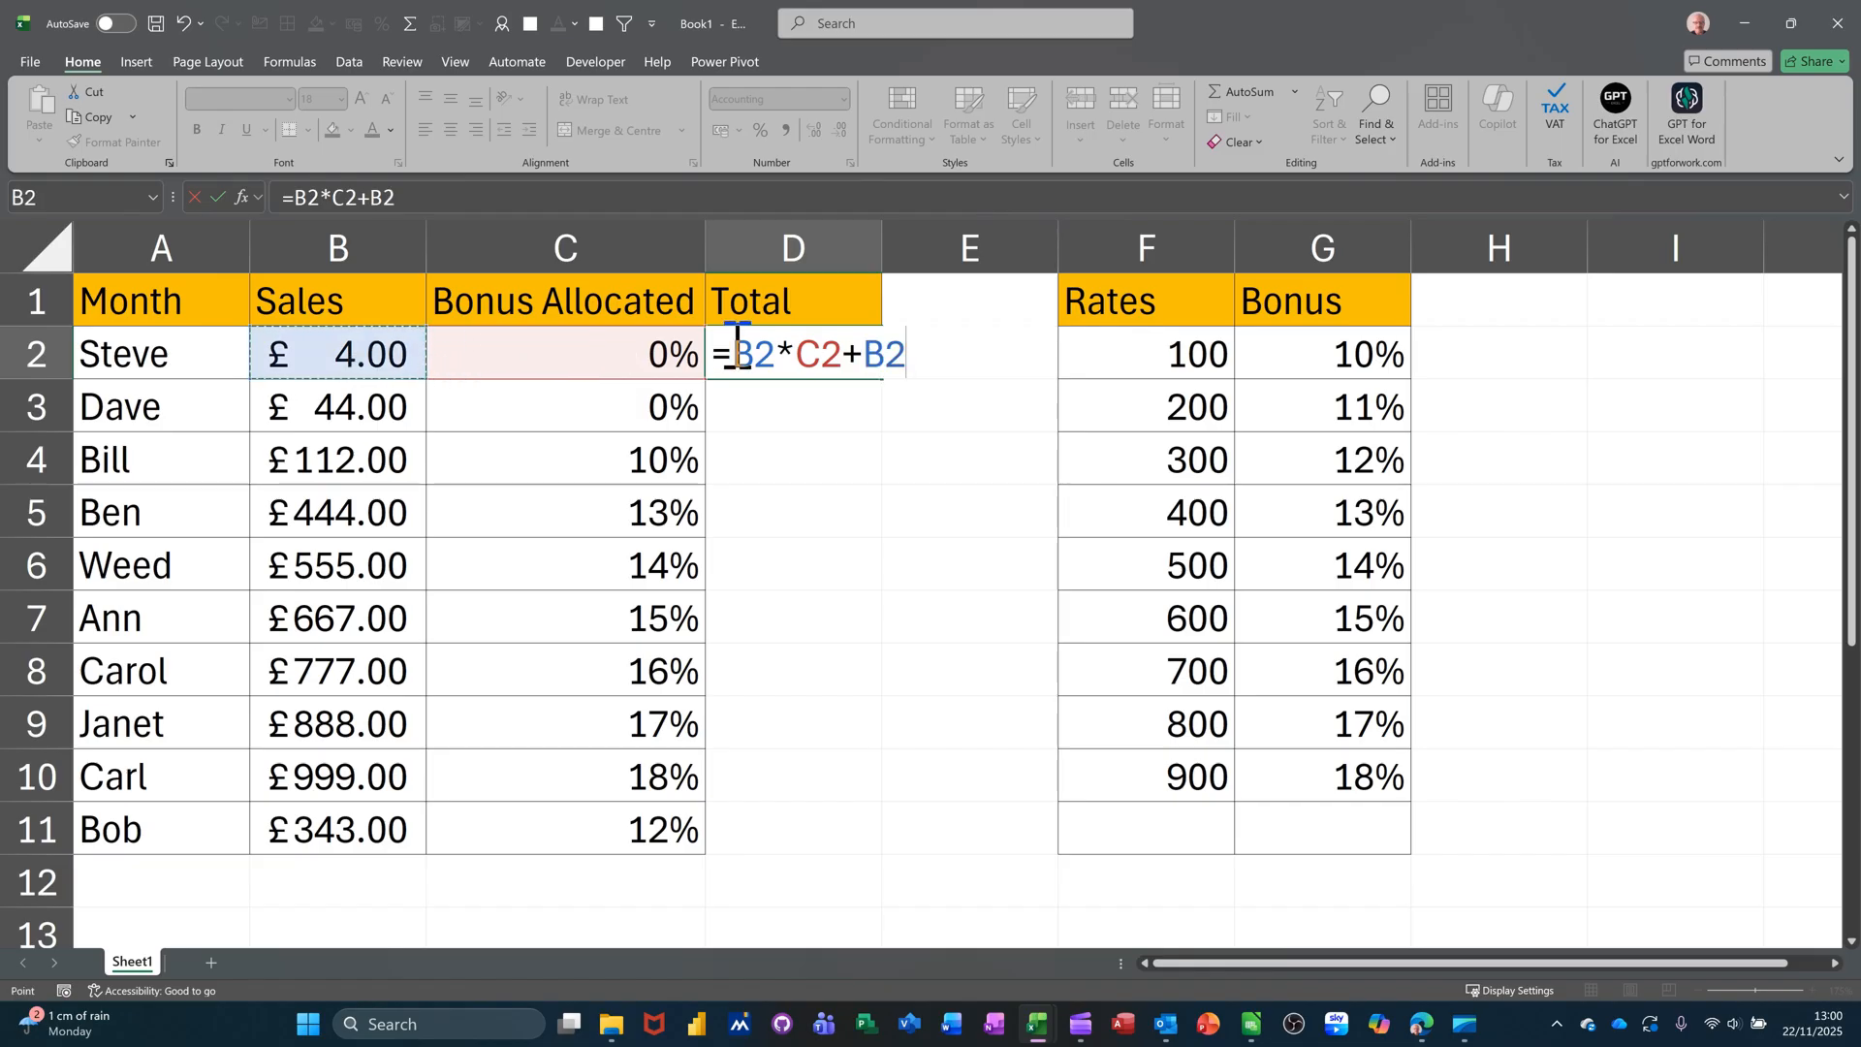
click(217, 196)
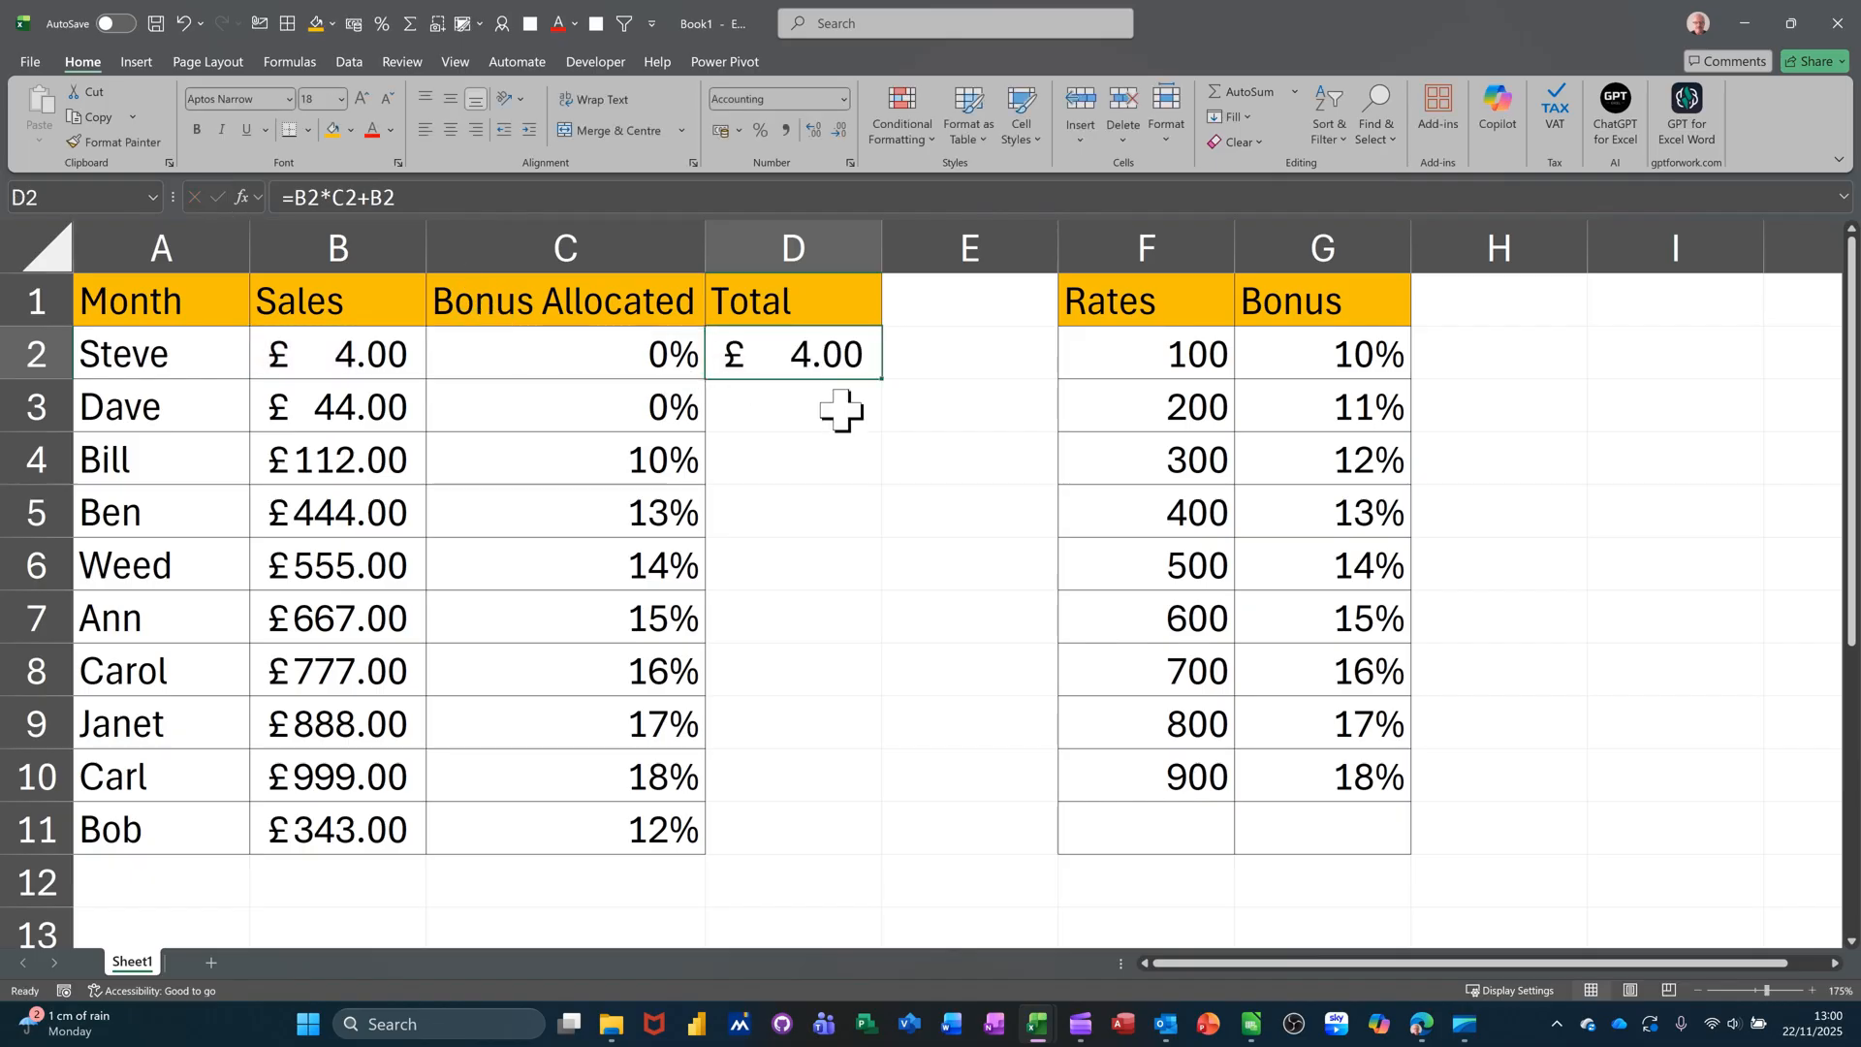
- Fill the Total formula down to row 11 and autofit column D to show every amount
double_click(885, 380)
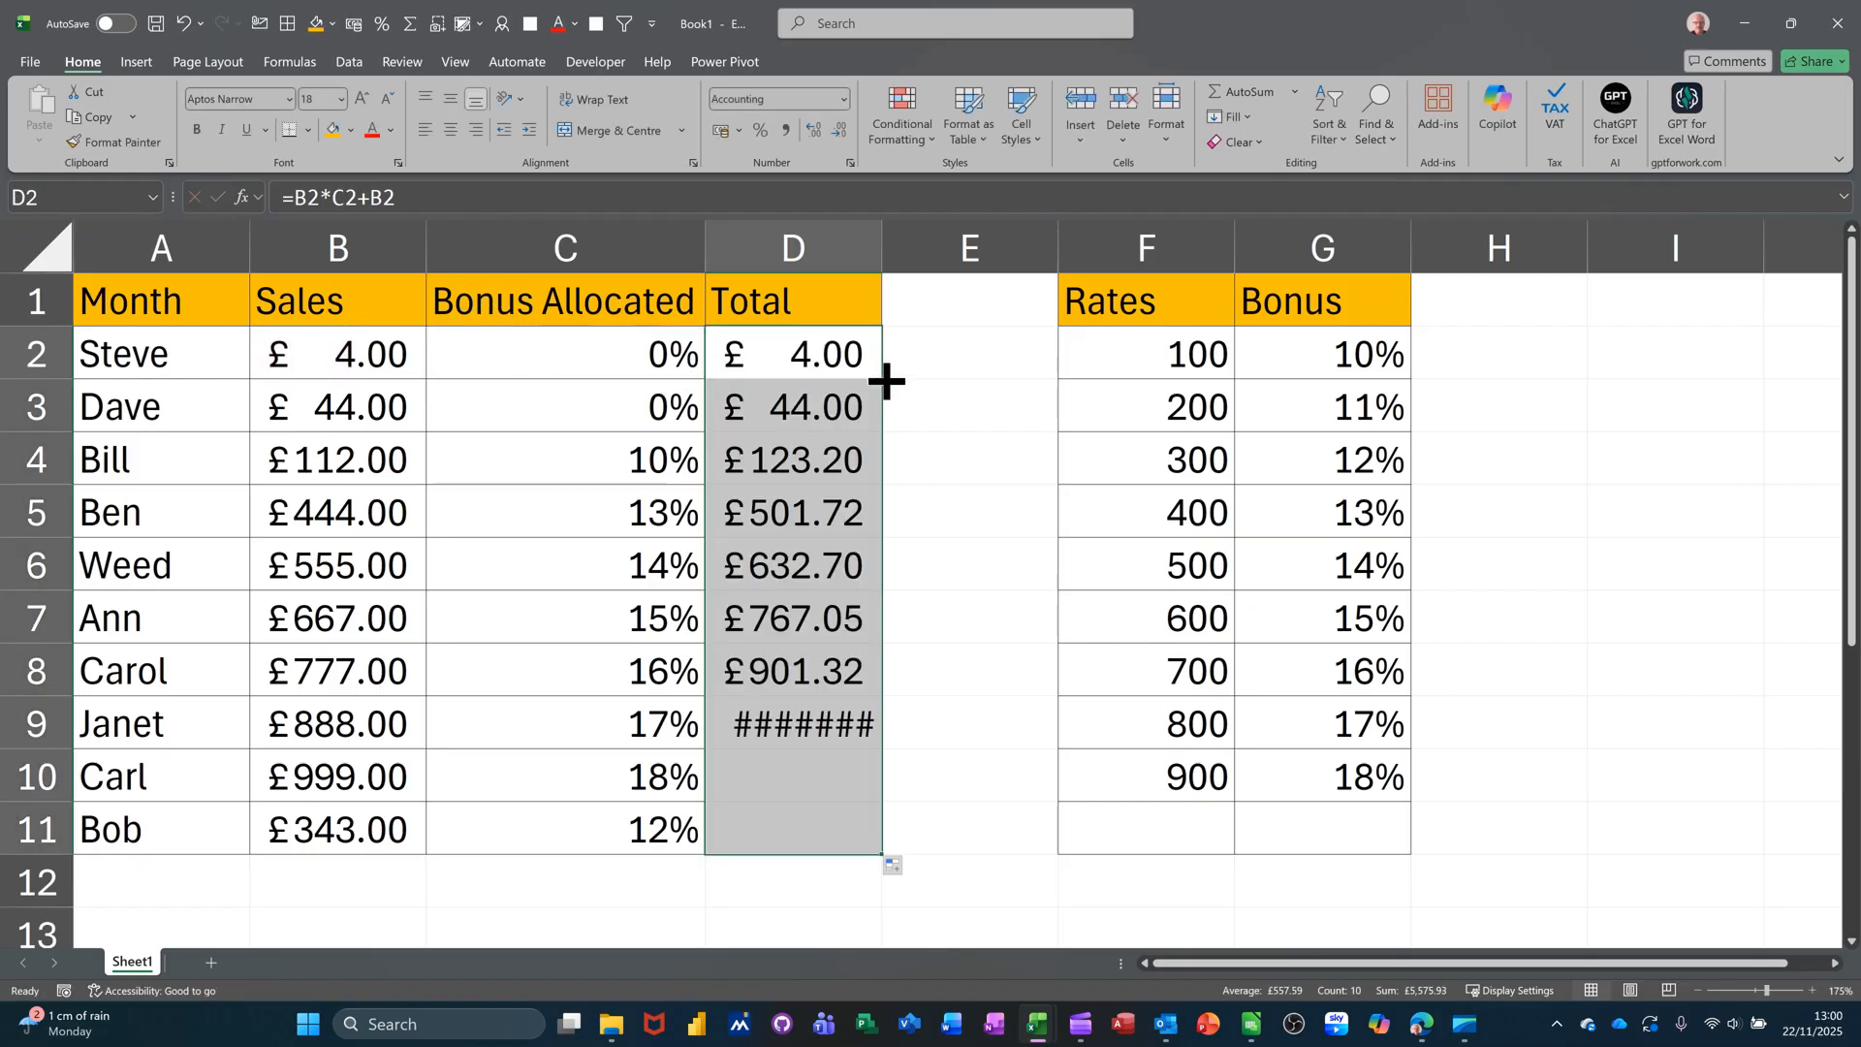
double_click(882, 250)
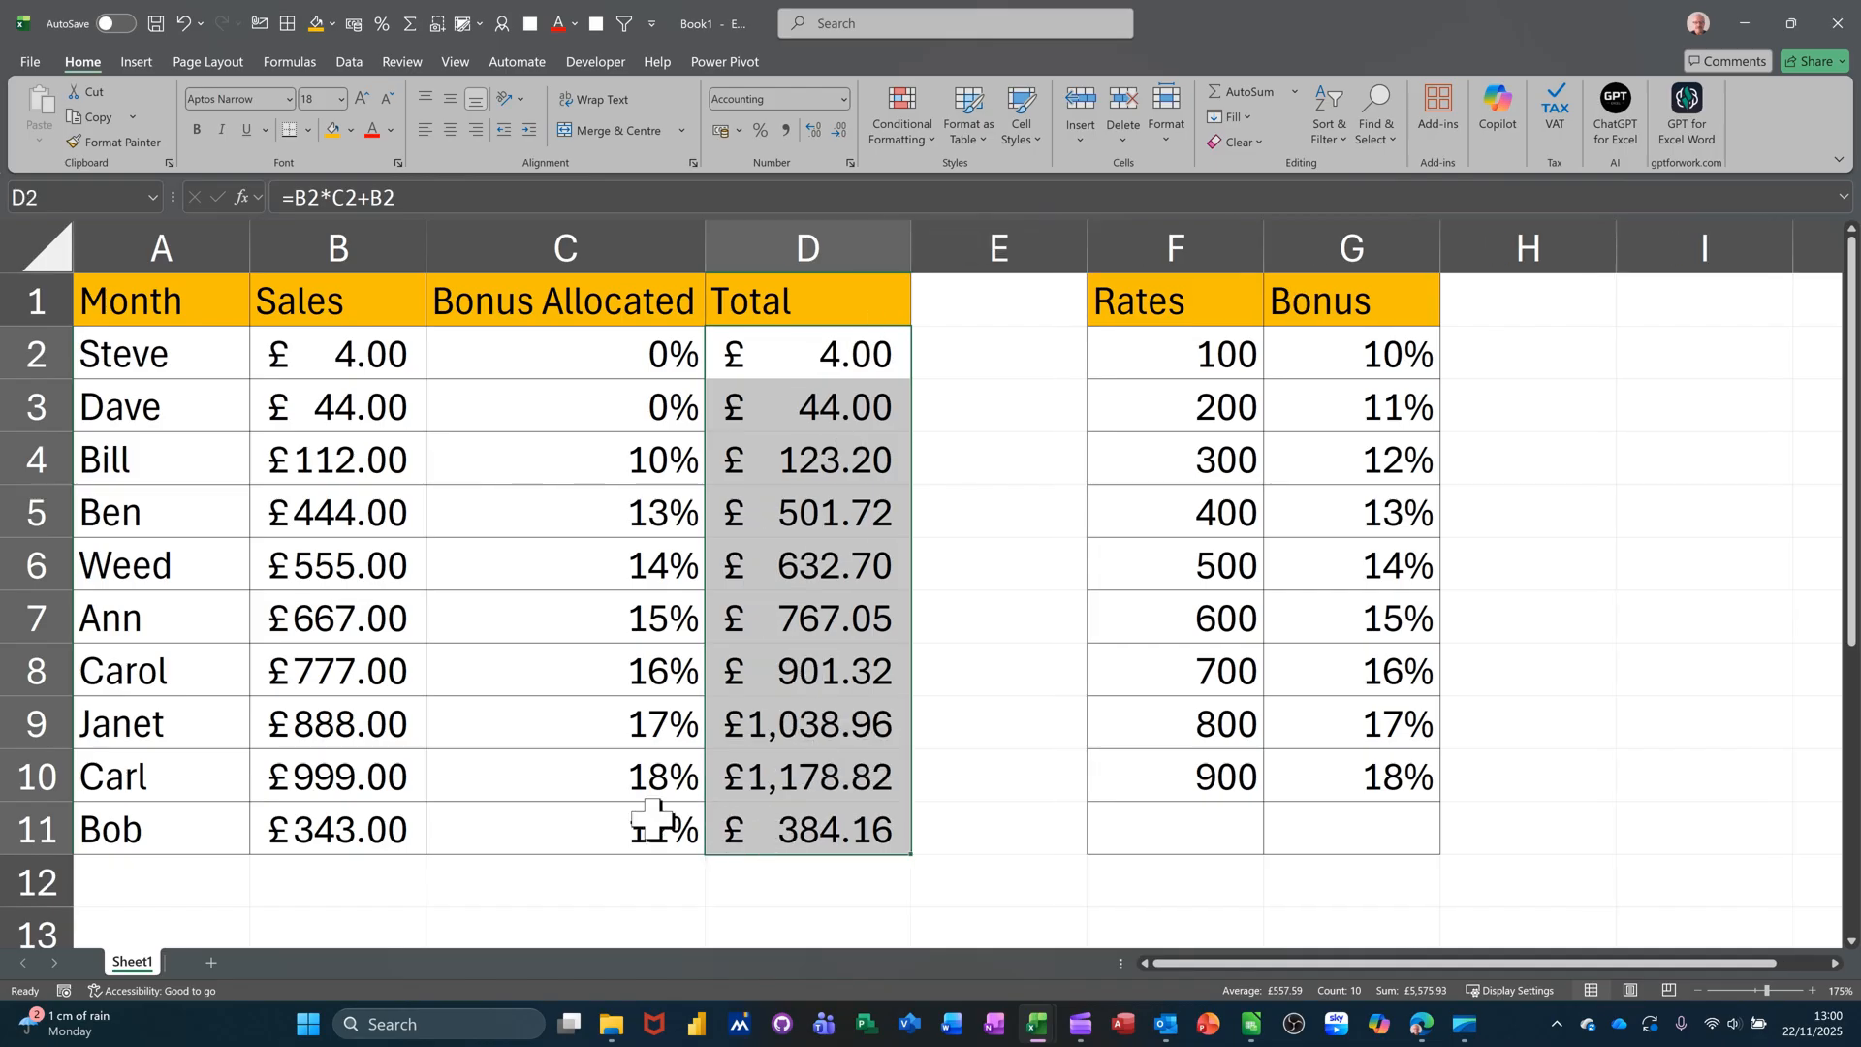
click(801, 826)
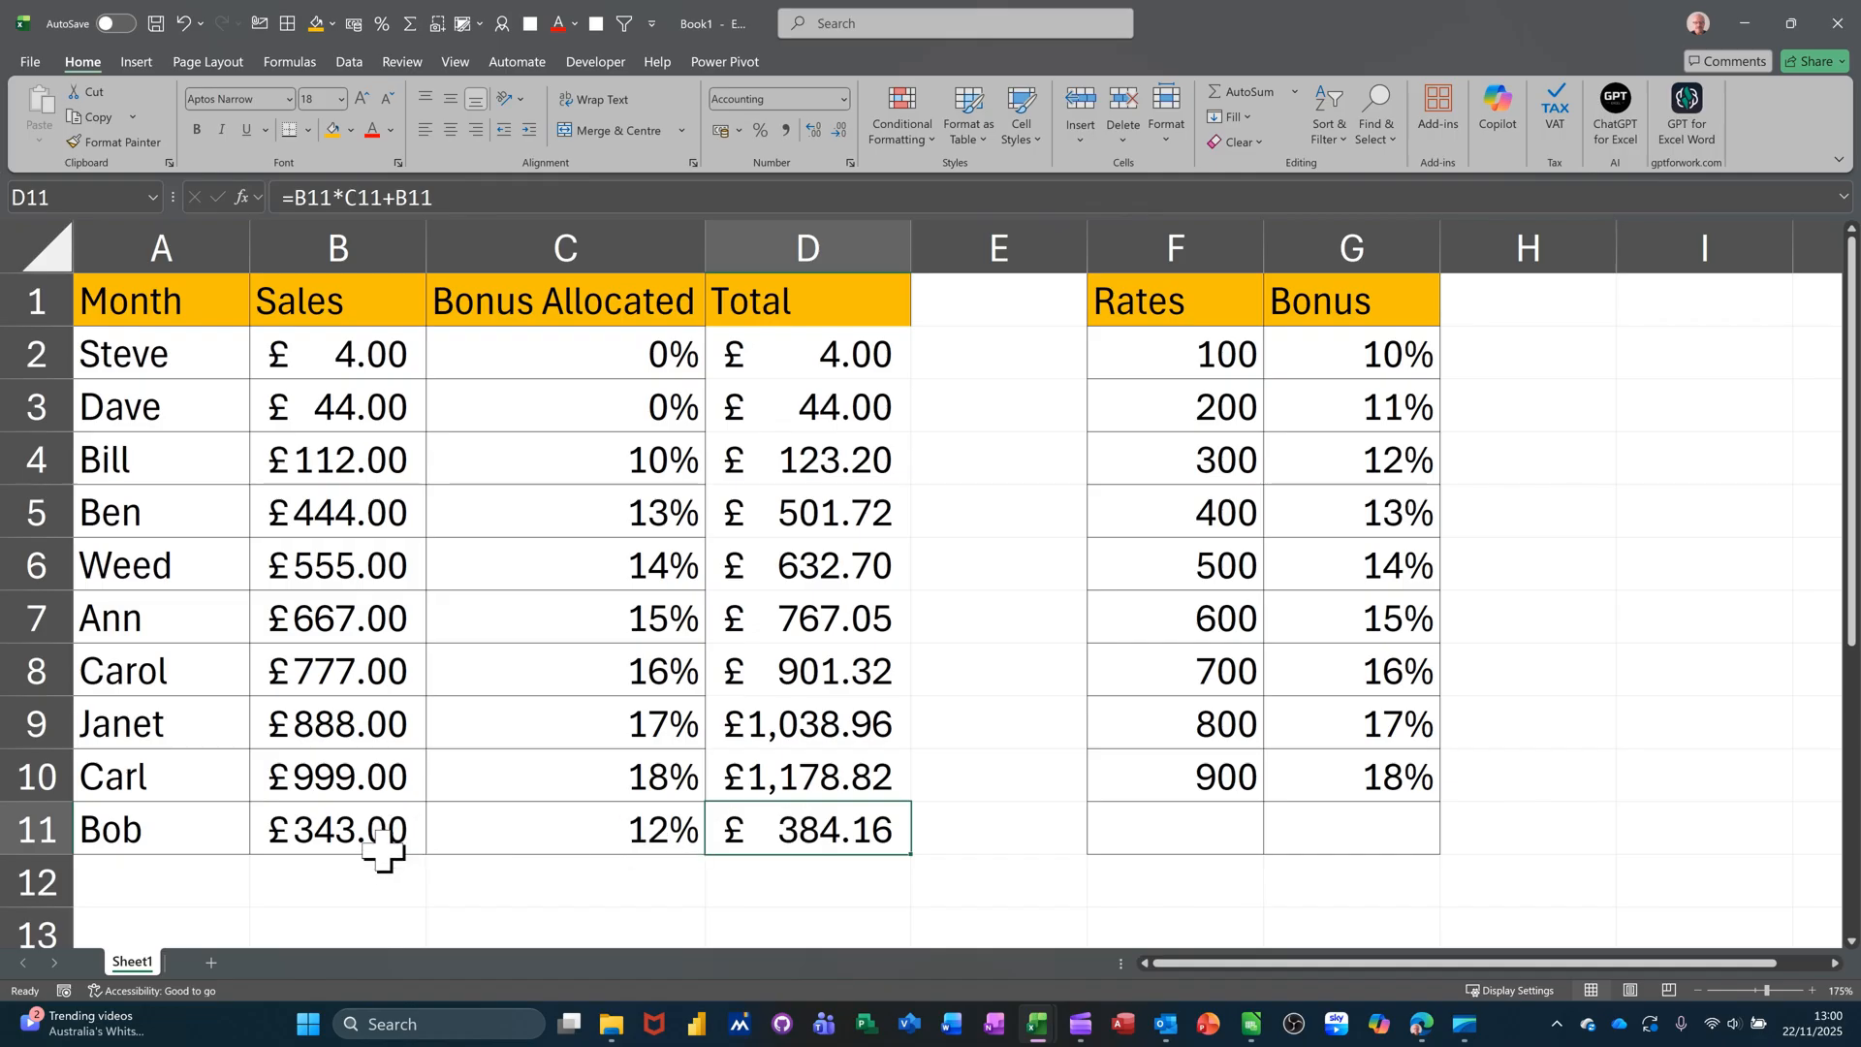
click(771, 459)
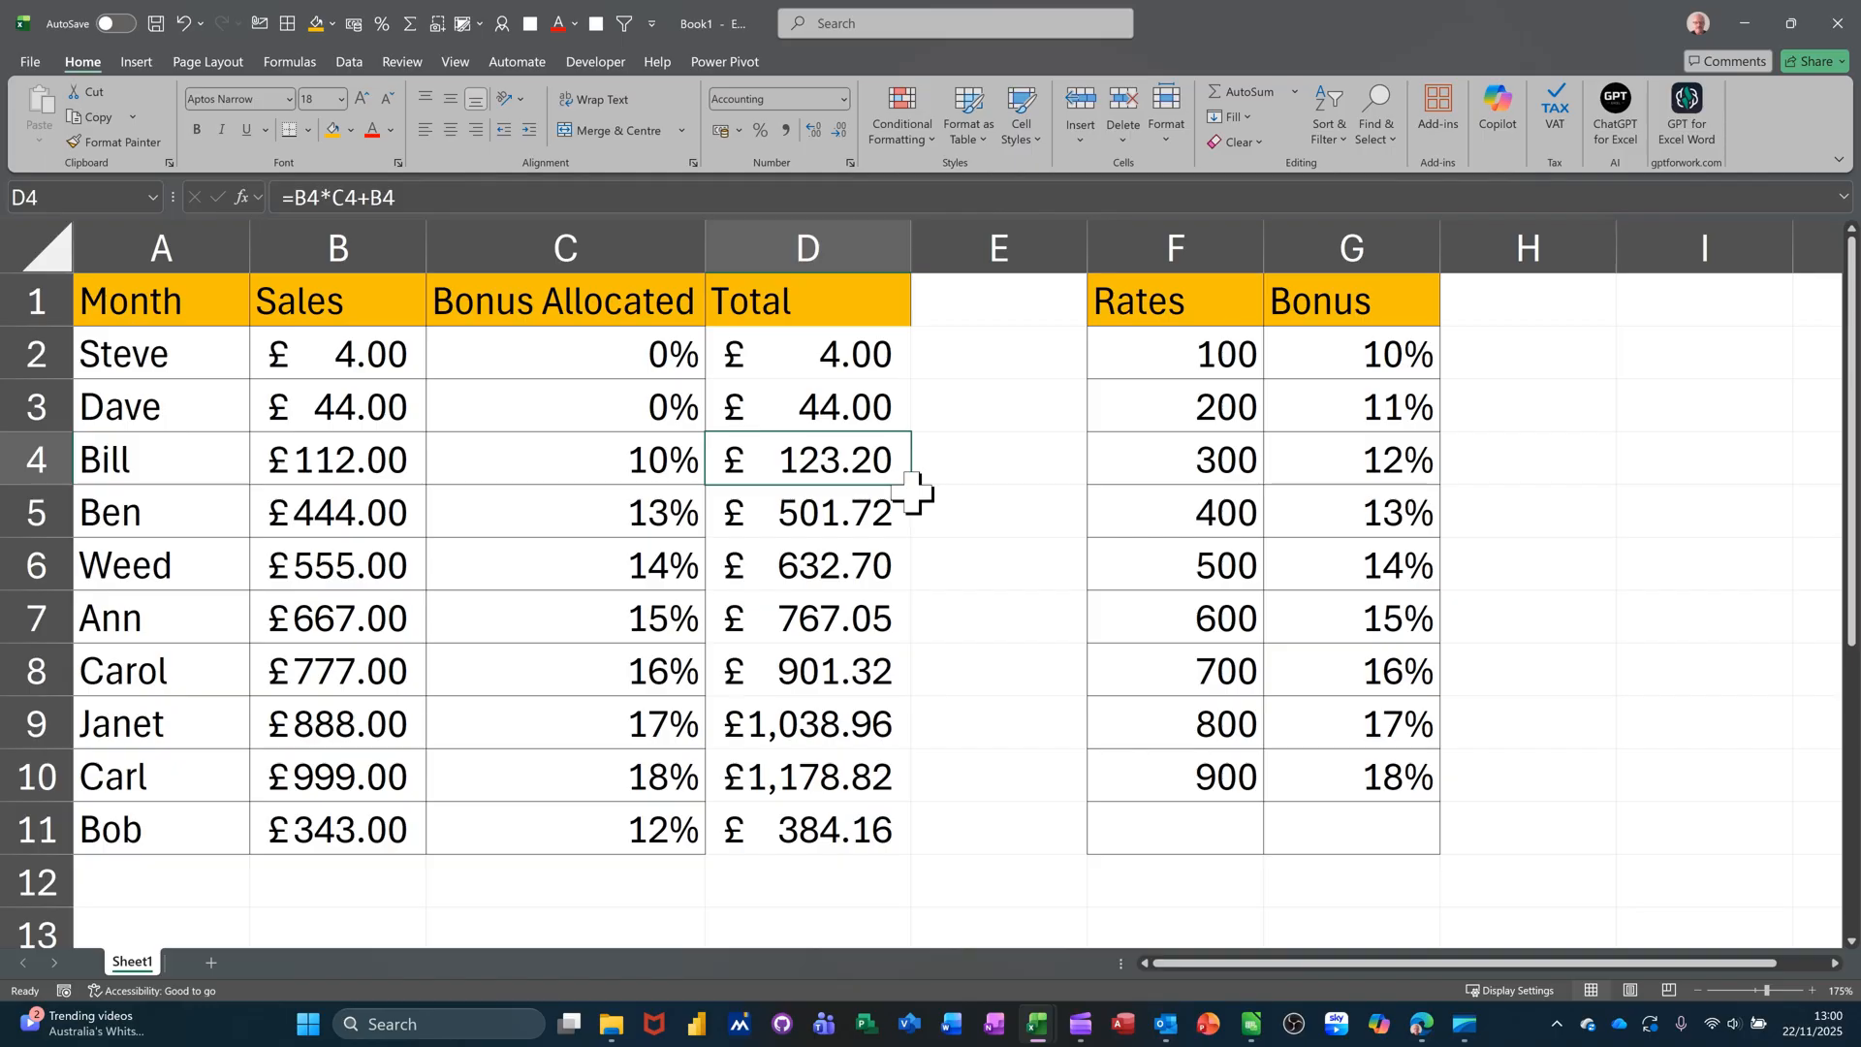
click(984, 354)
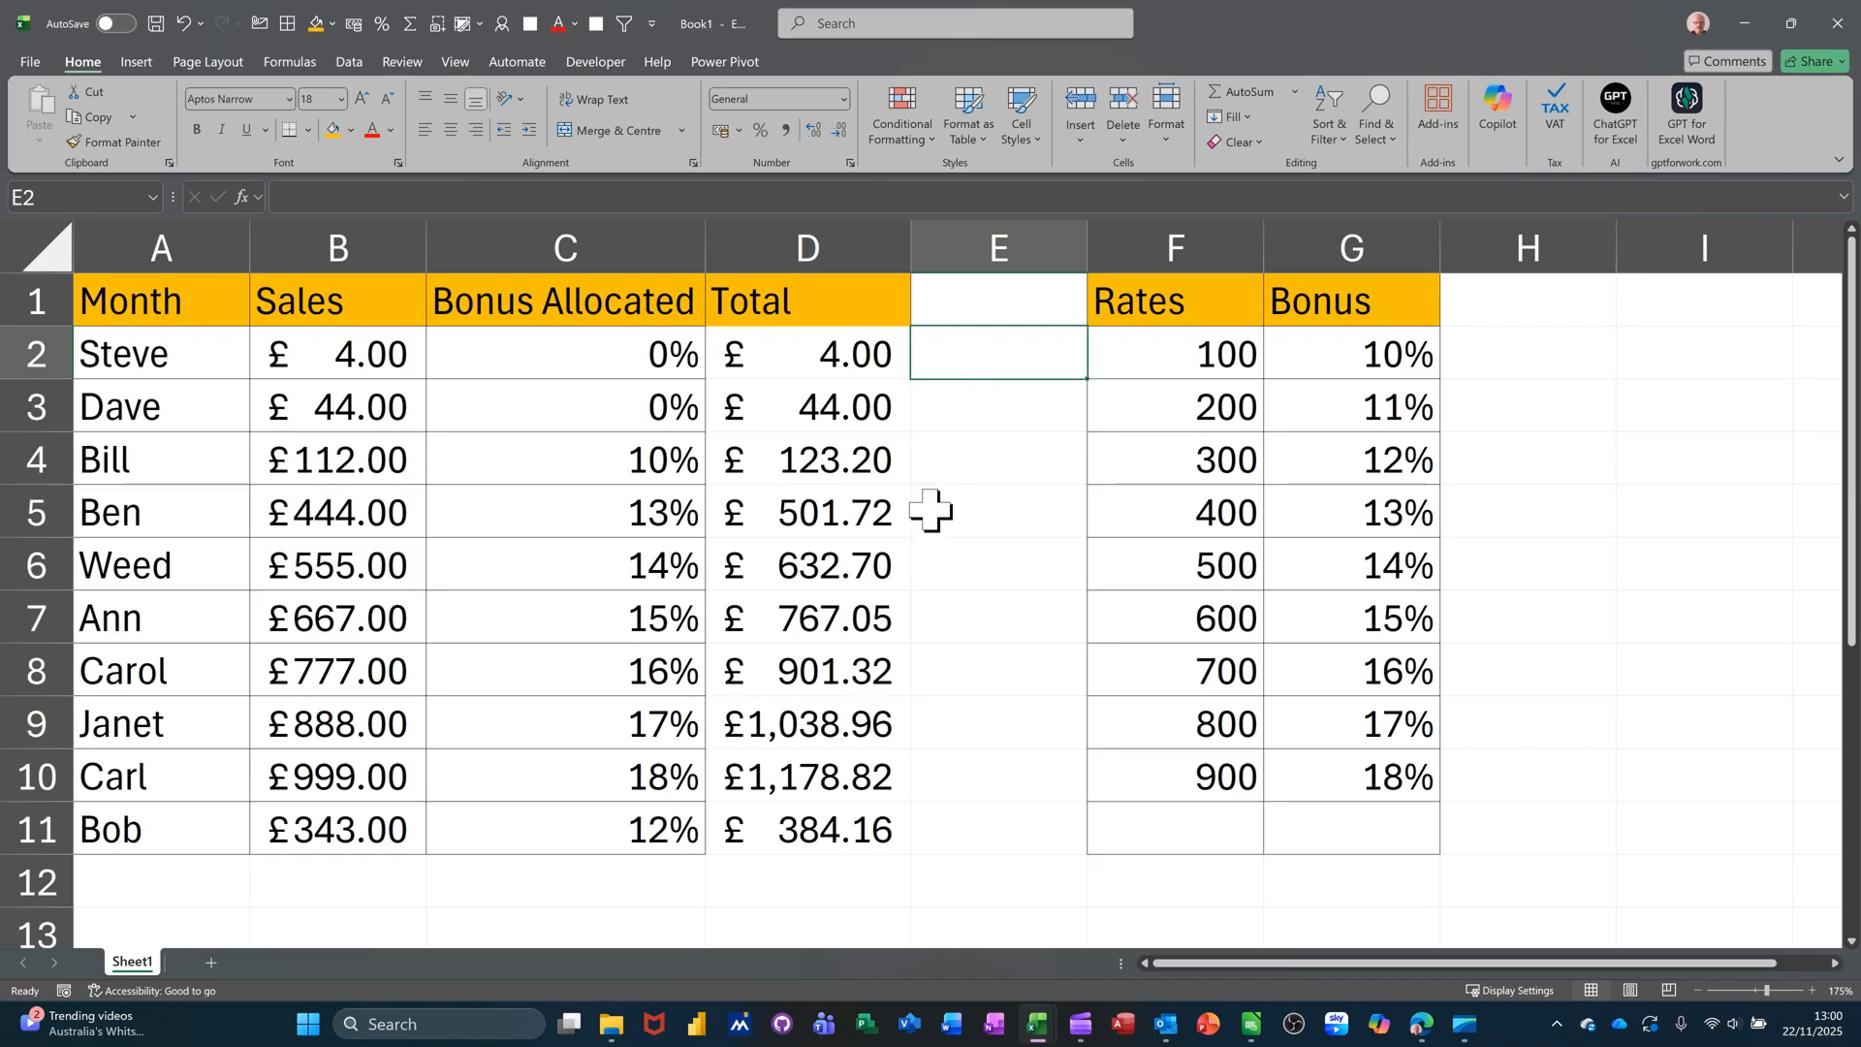
- Enter =B2*C2 in E2 and fill the bonus amount formula down to E11
text(=)
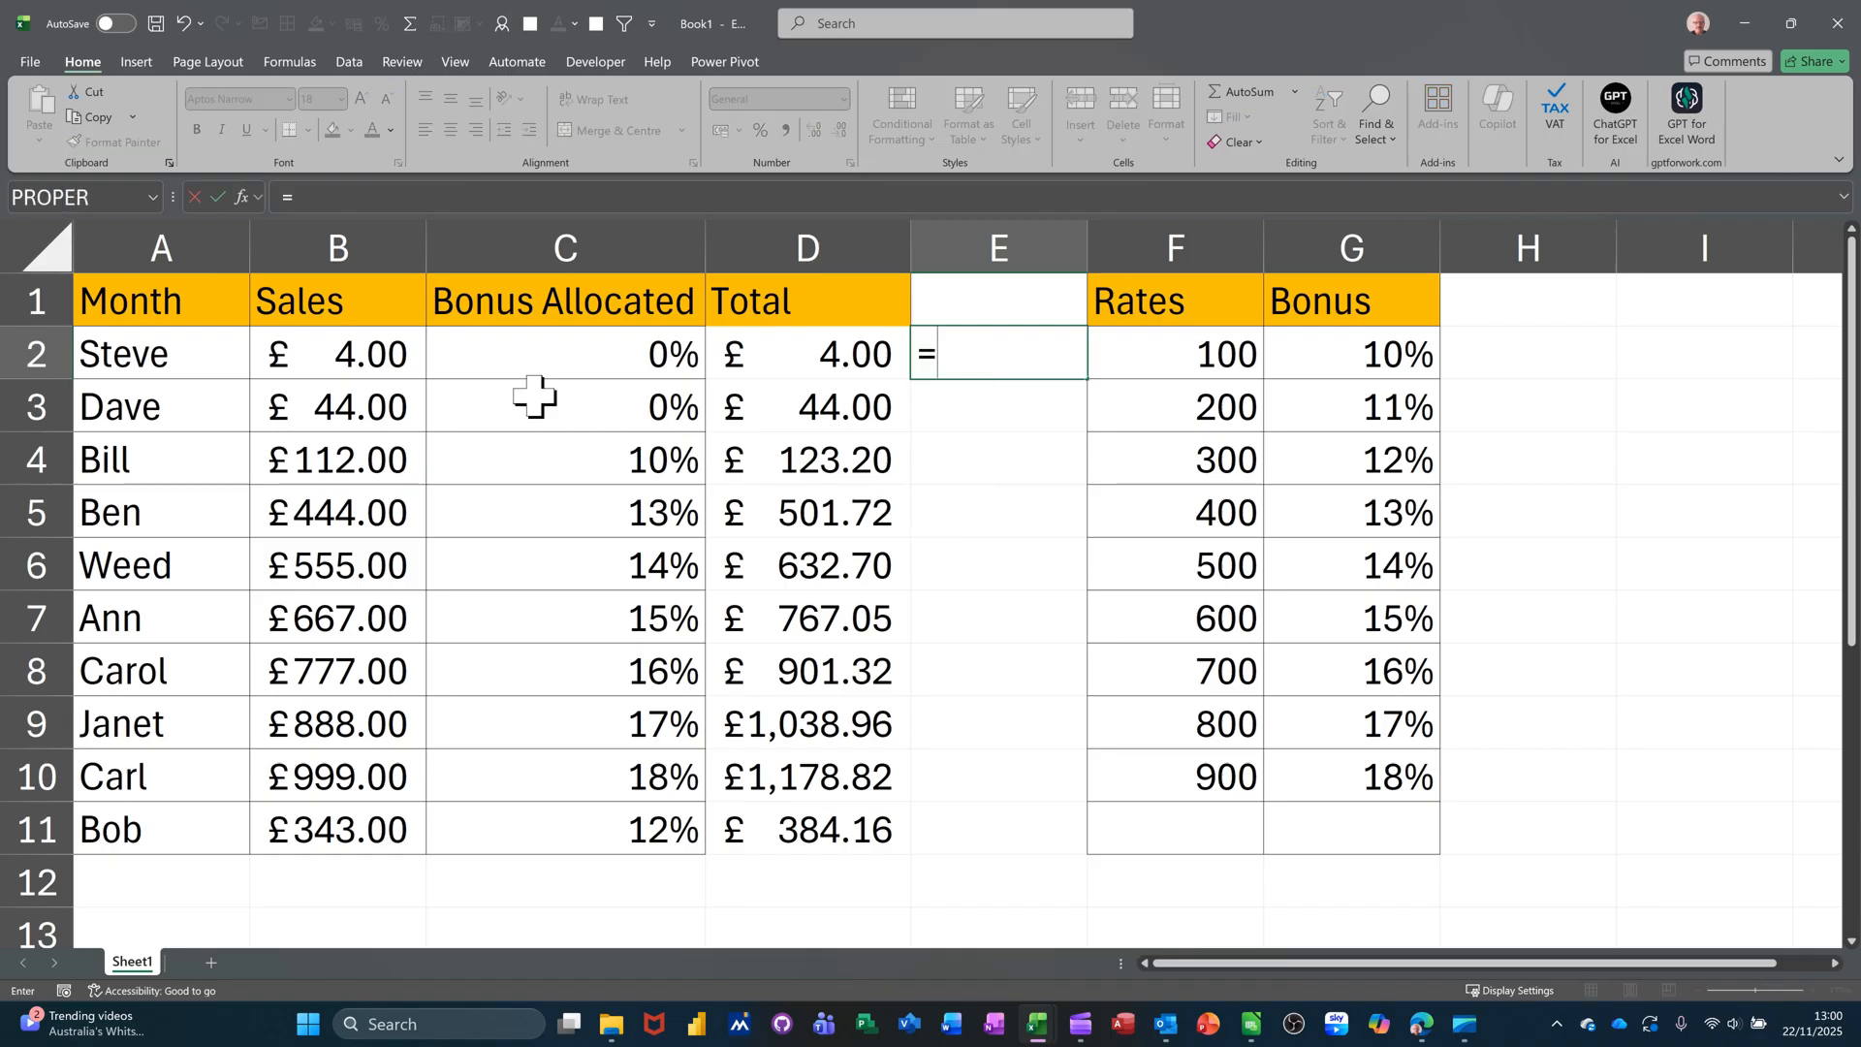
click(374, 365)
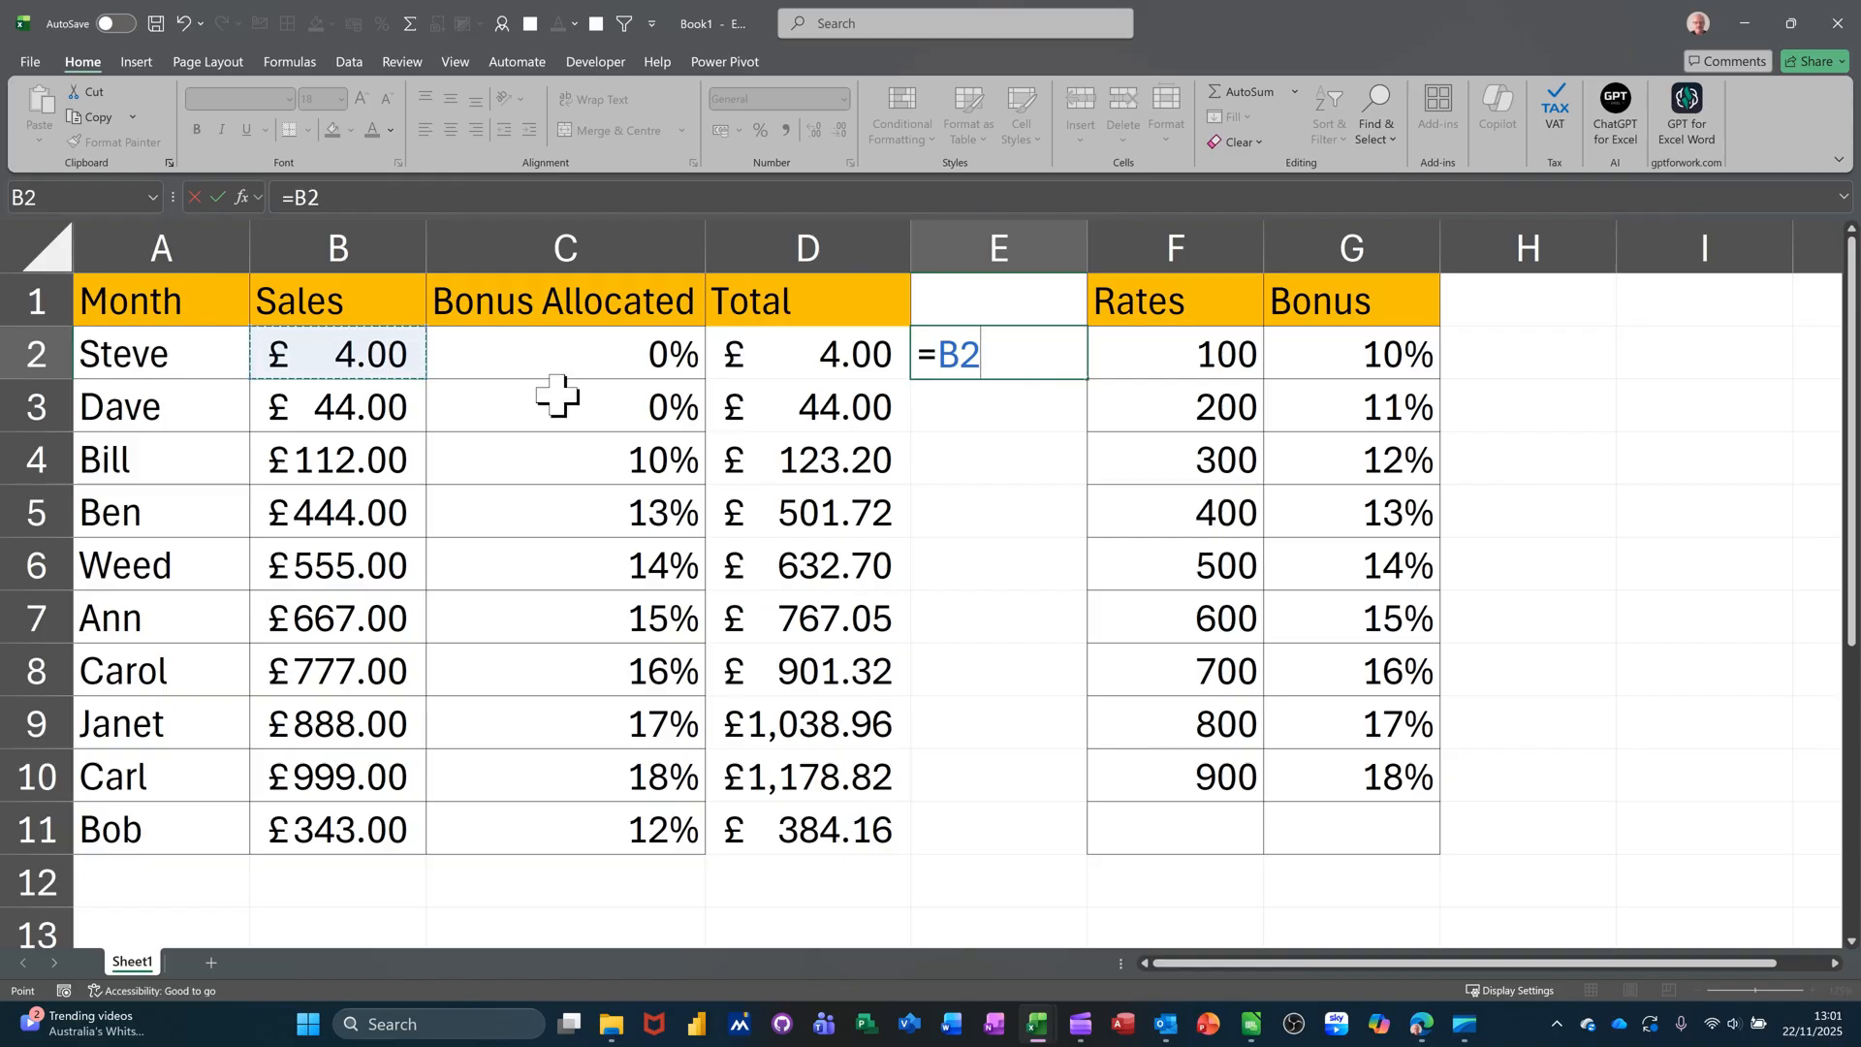
text(*)
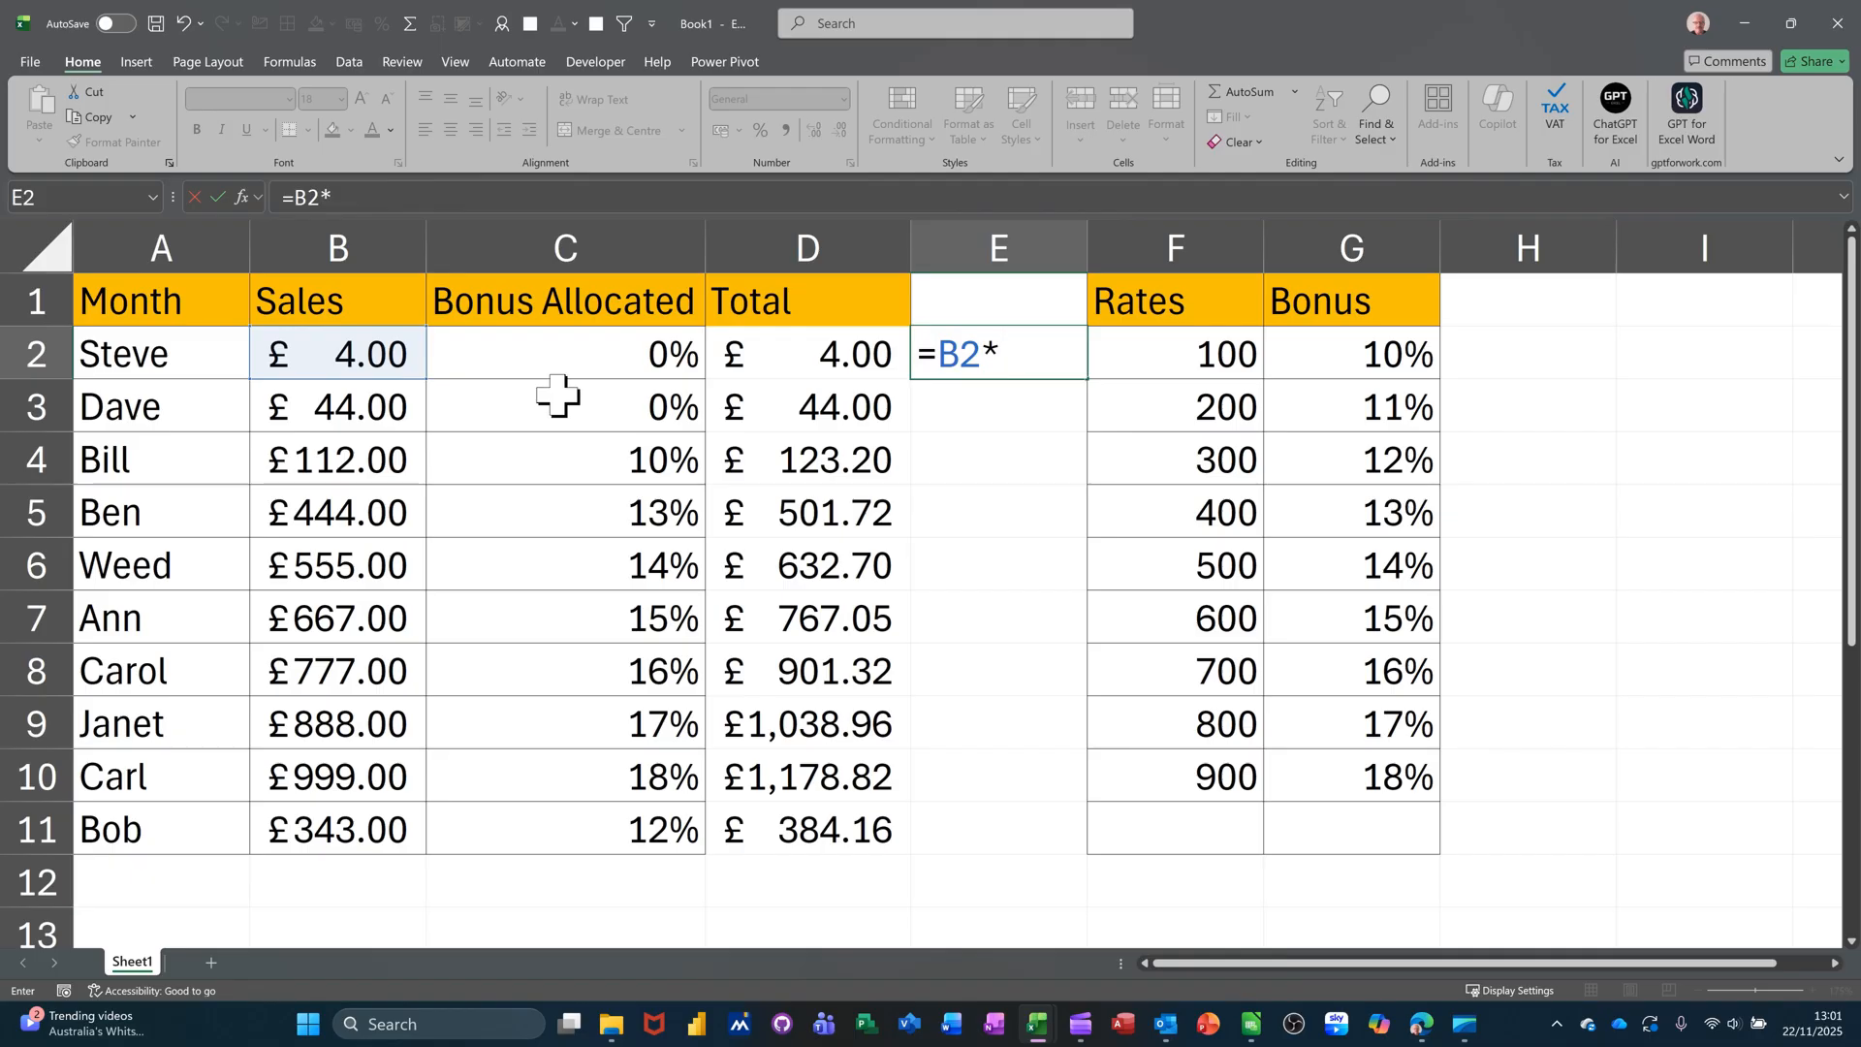
click(623, 358)
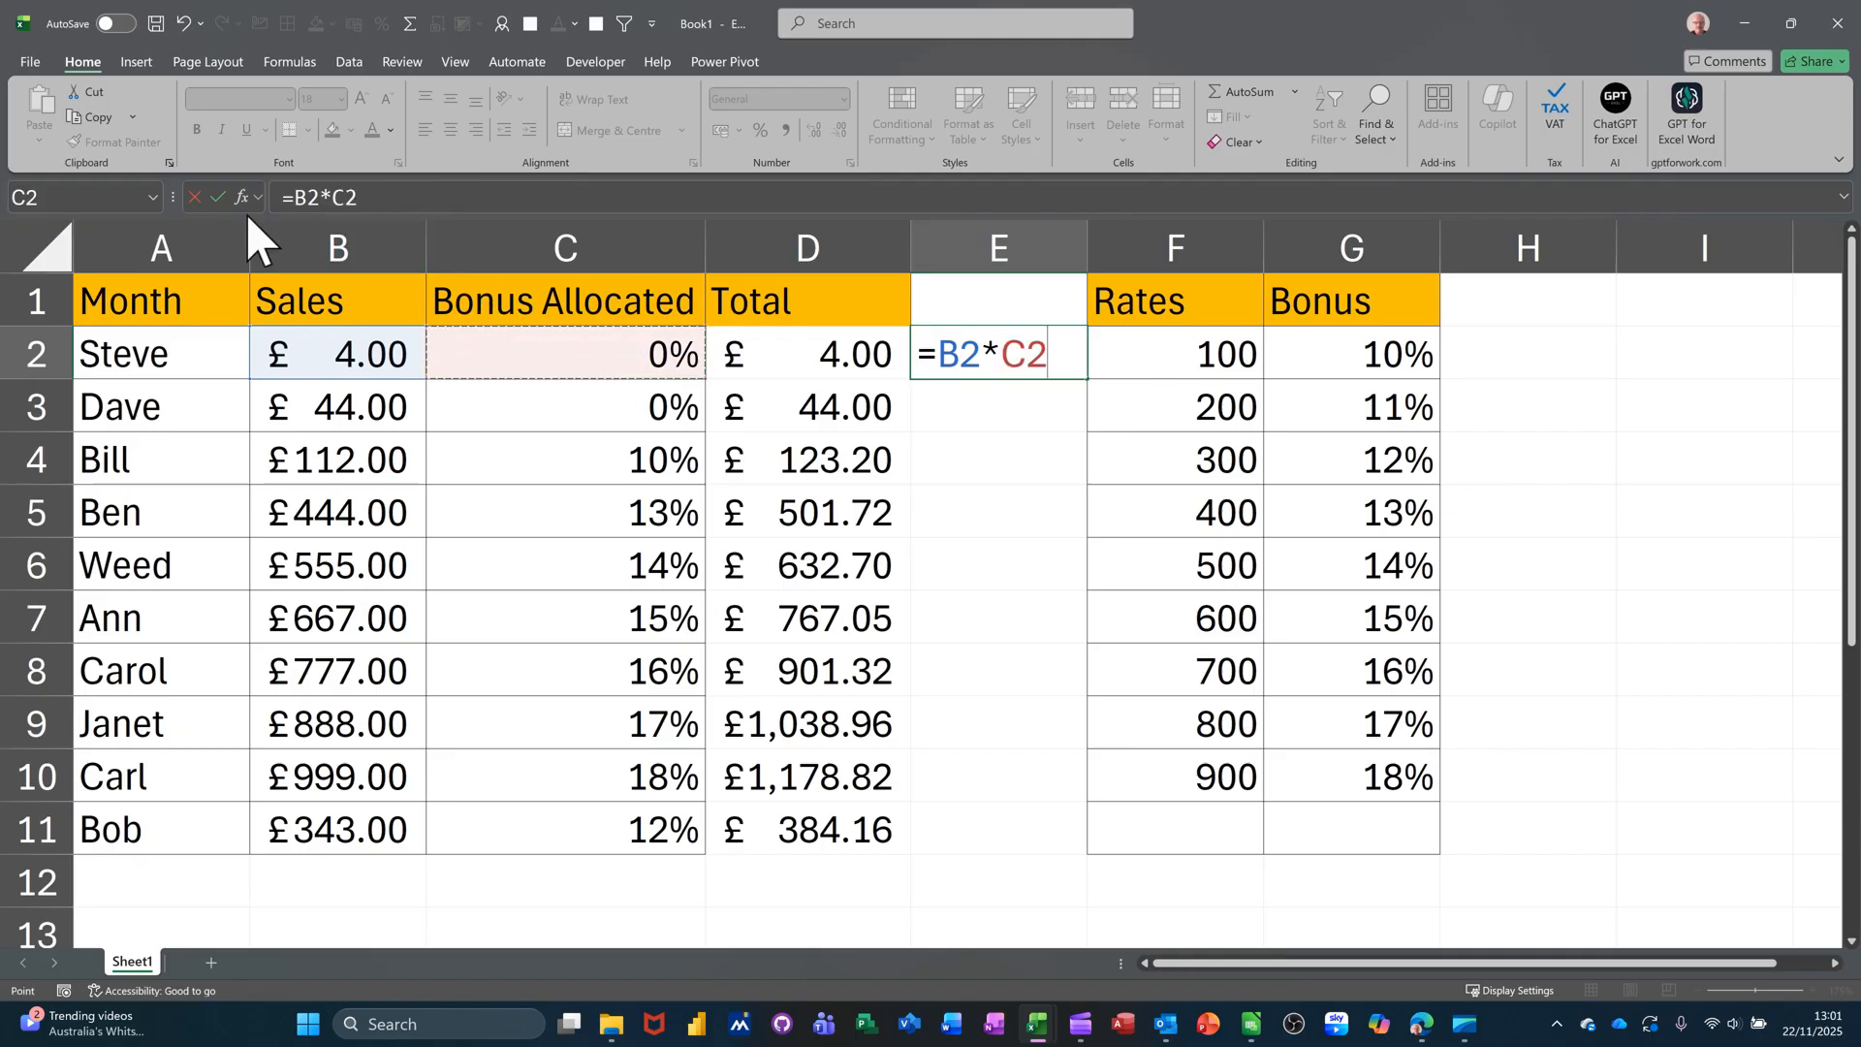
click(215, 195)
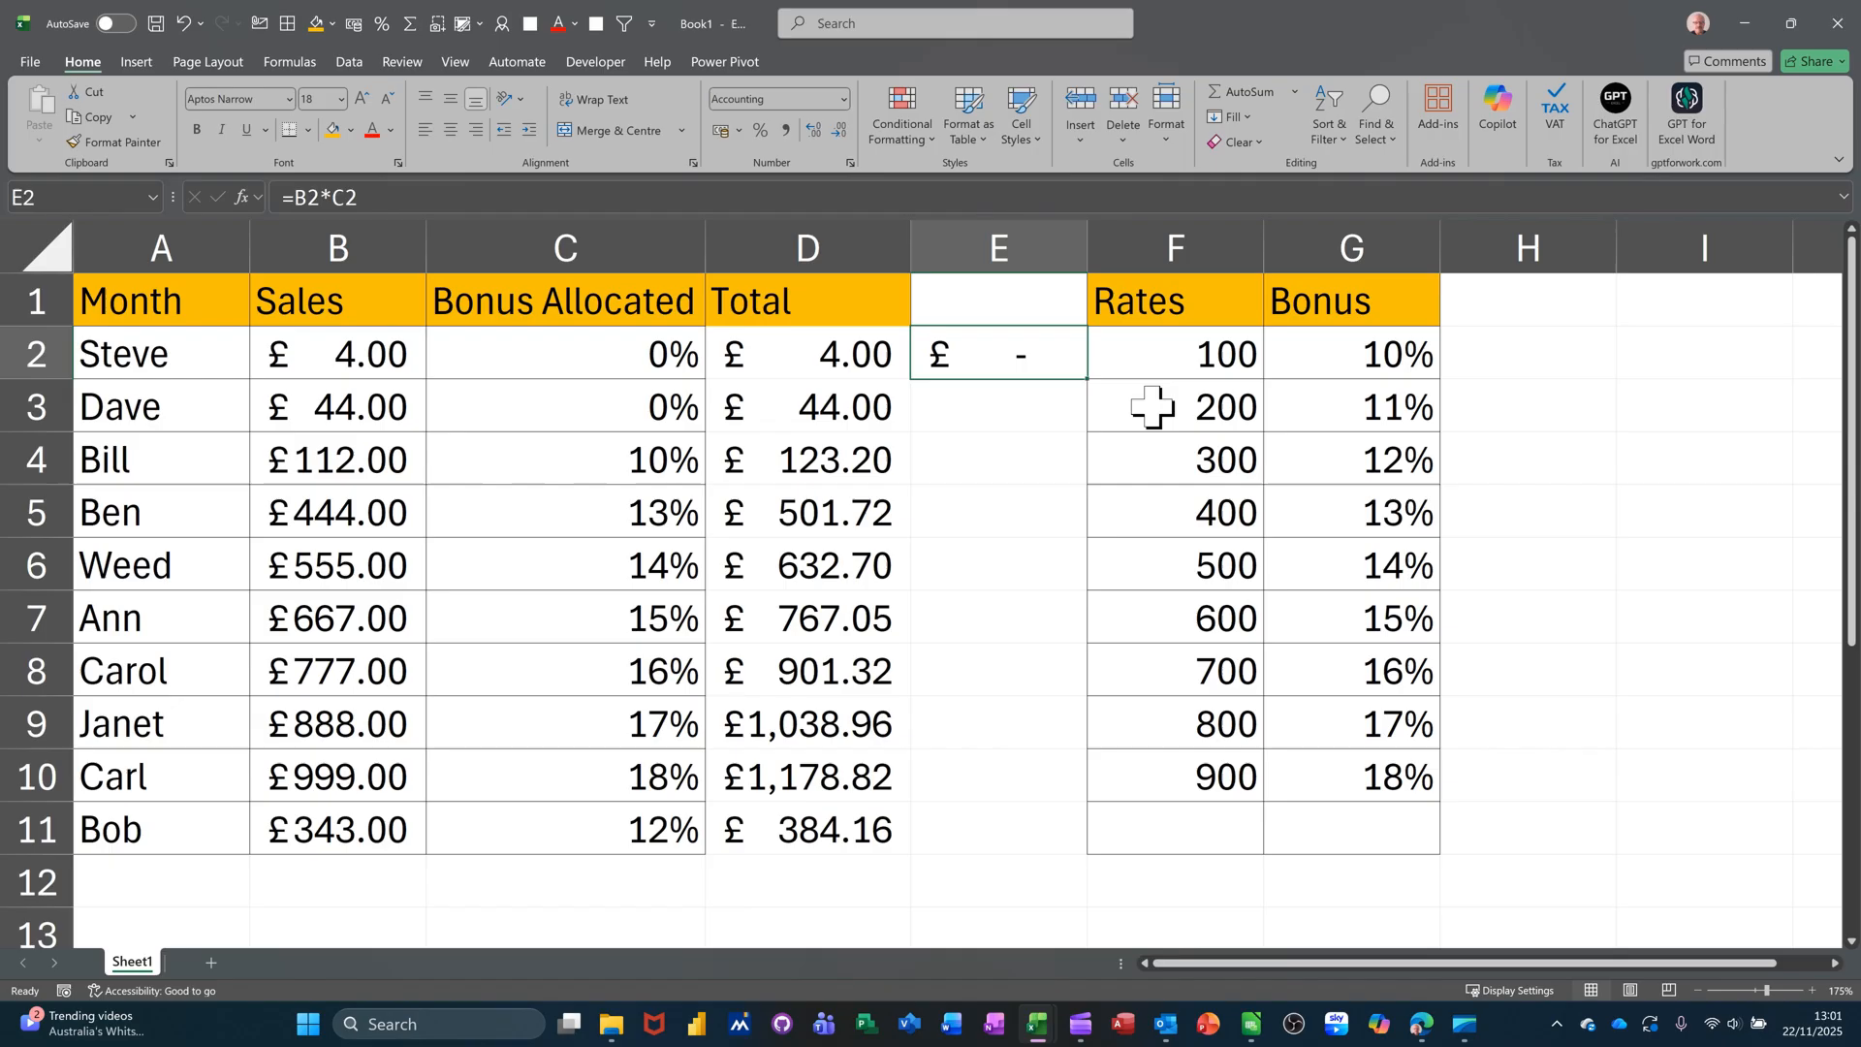
drag(1089, 378, 1057, 494)
click(948, 467)
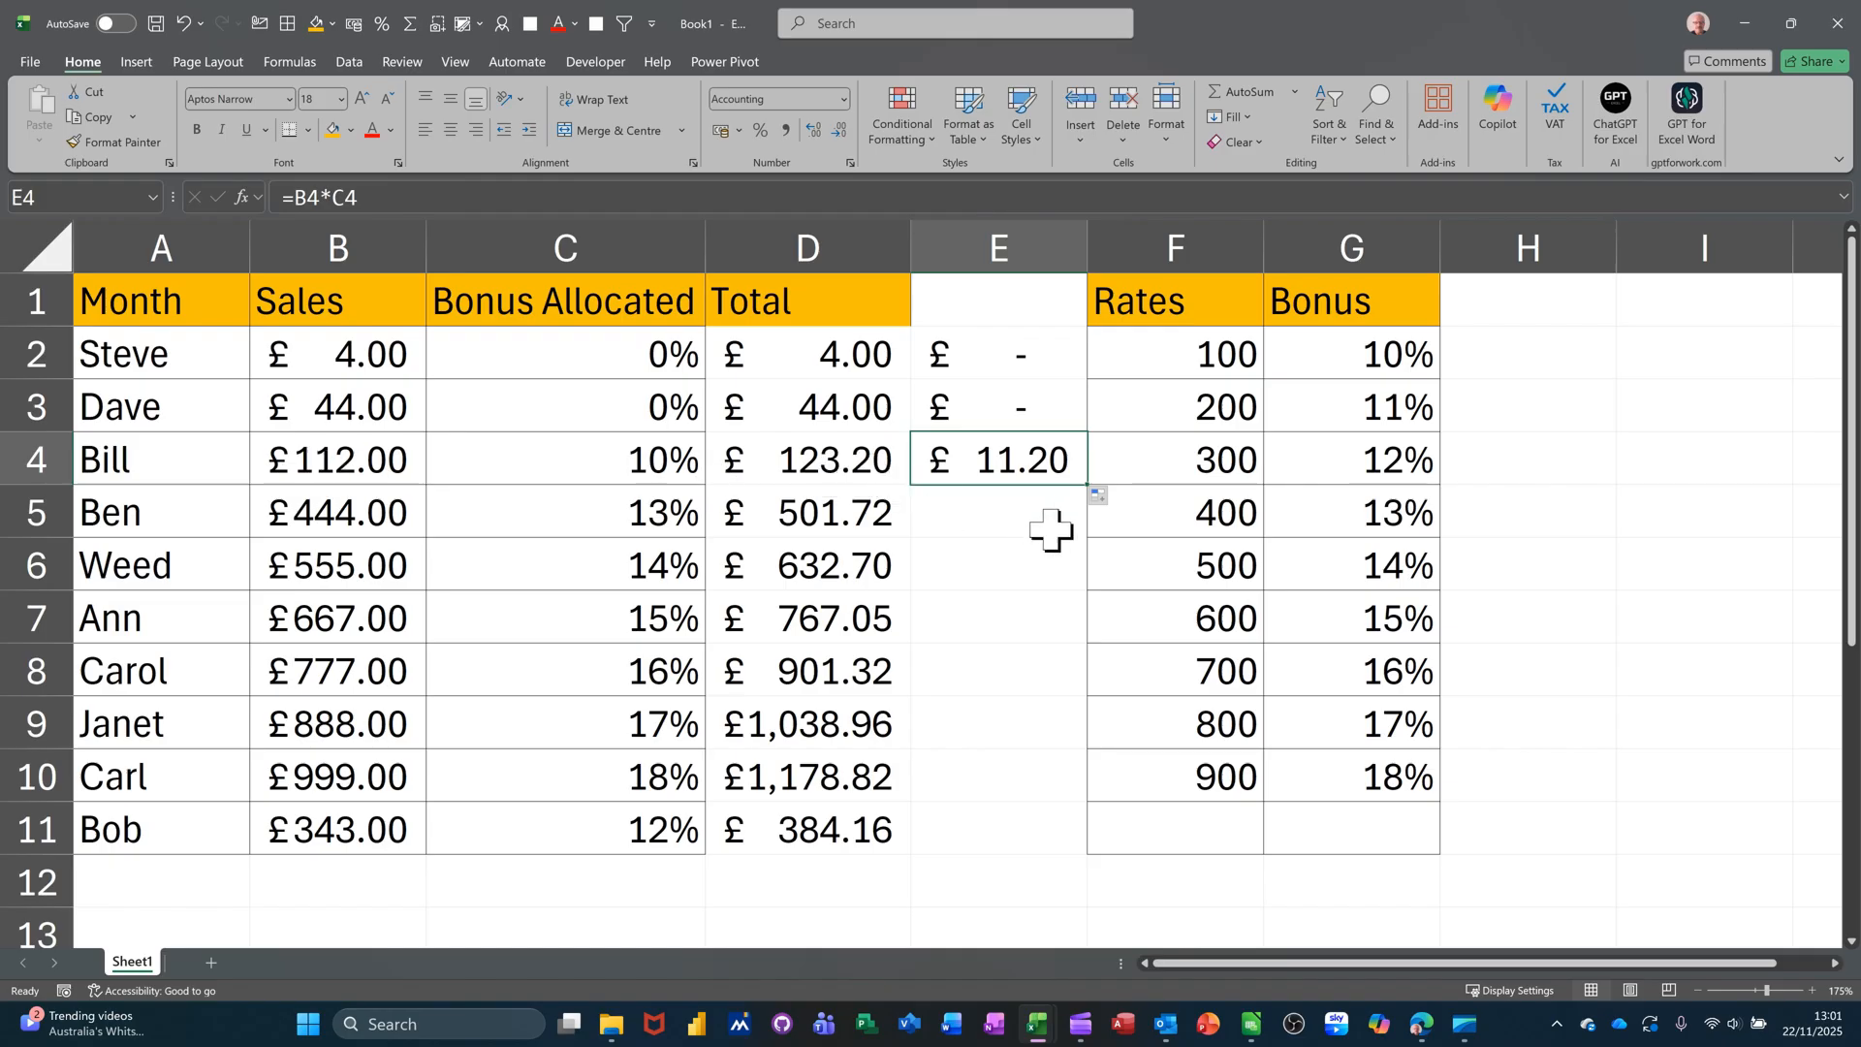
double_click(1090, 491)
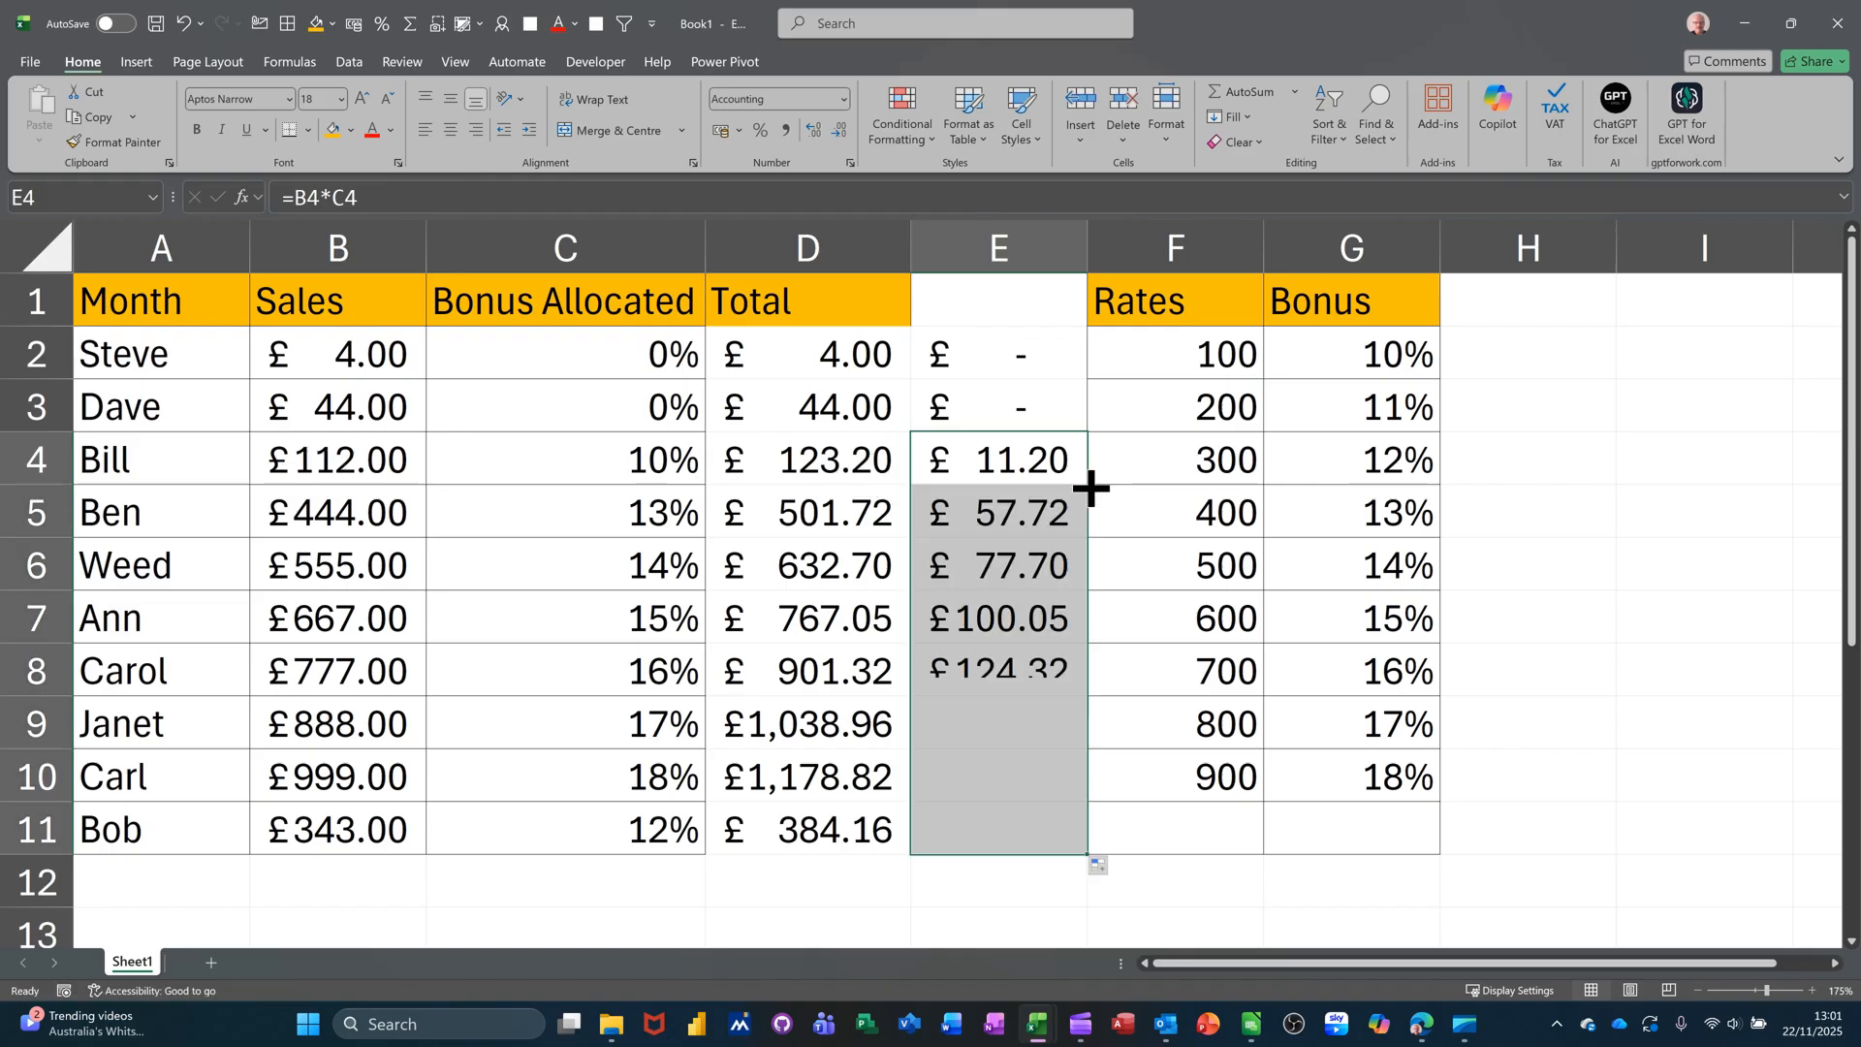
- Label E1 'Added' and select the Total and Added figures D2:E11
click(990, 307)
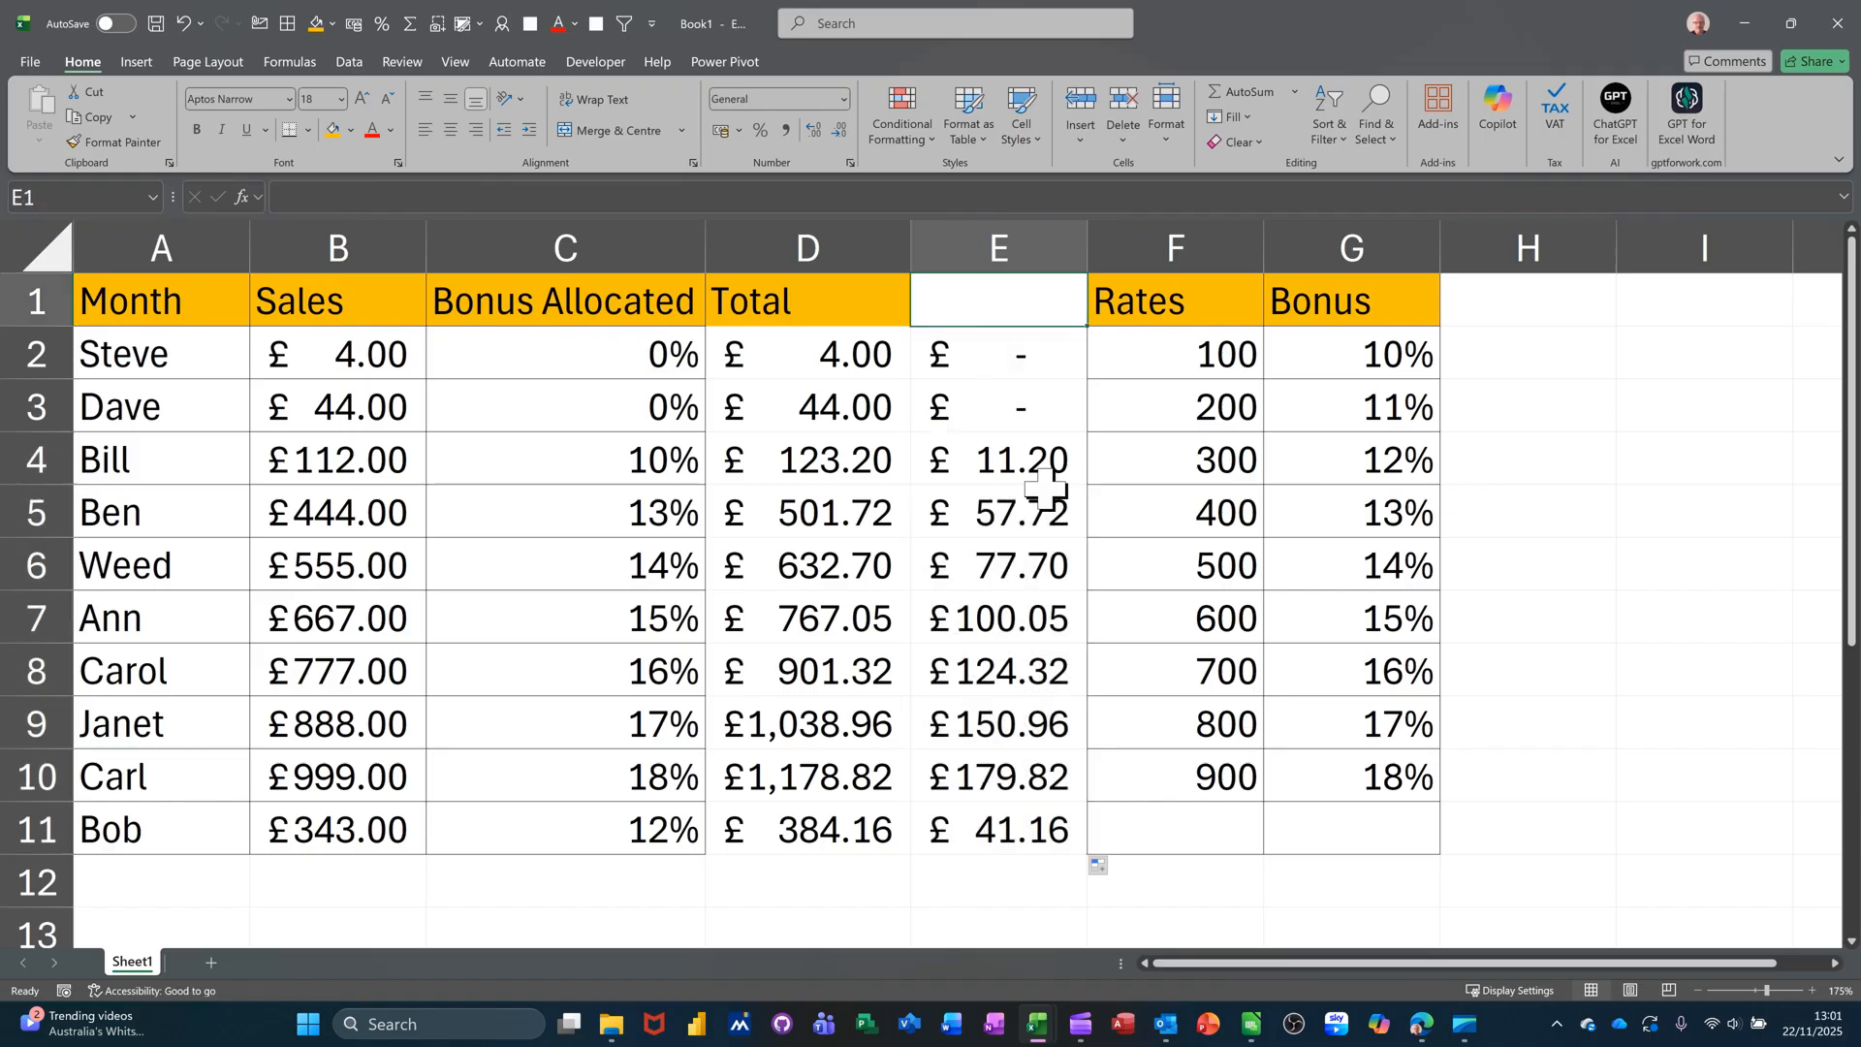
text(Added)
click(1077, 414)
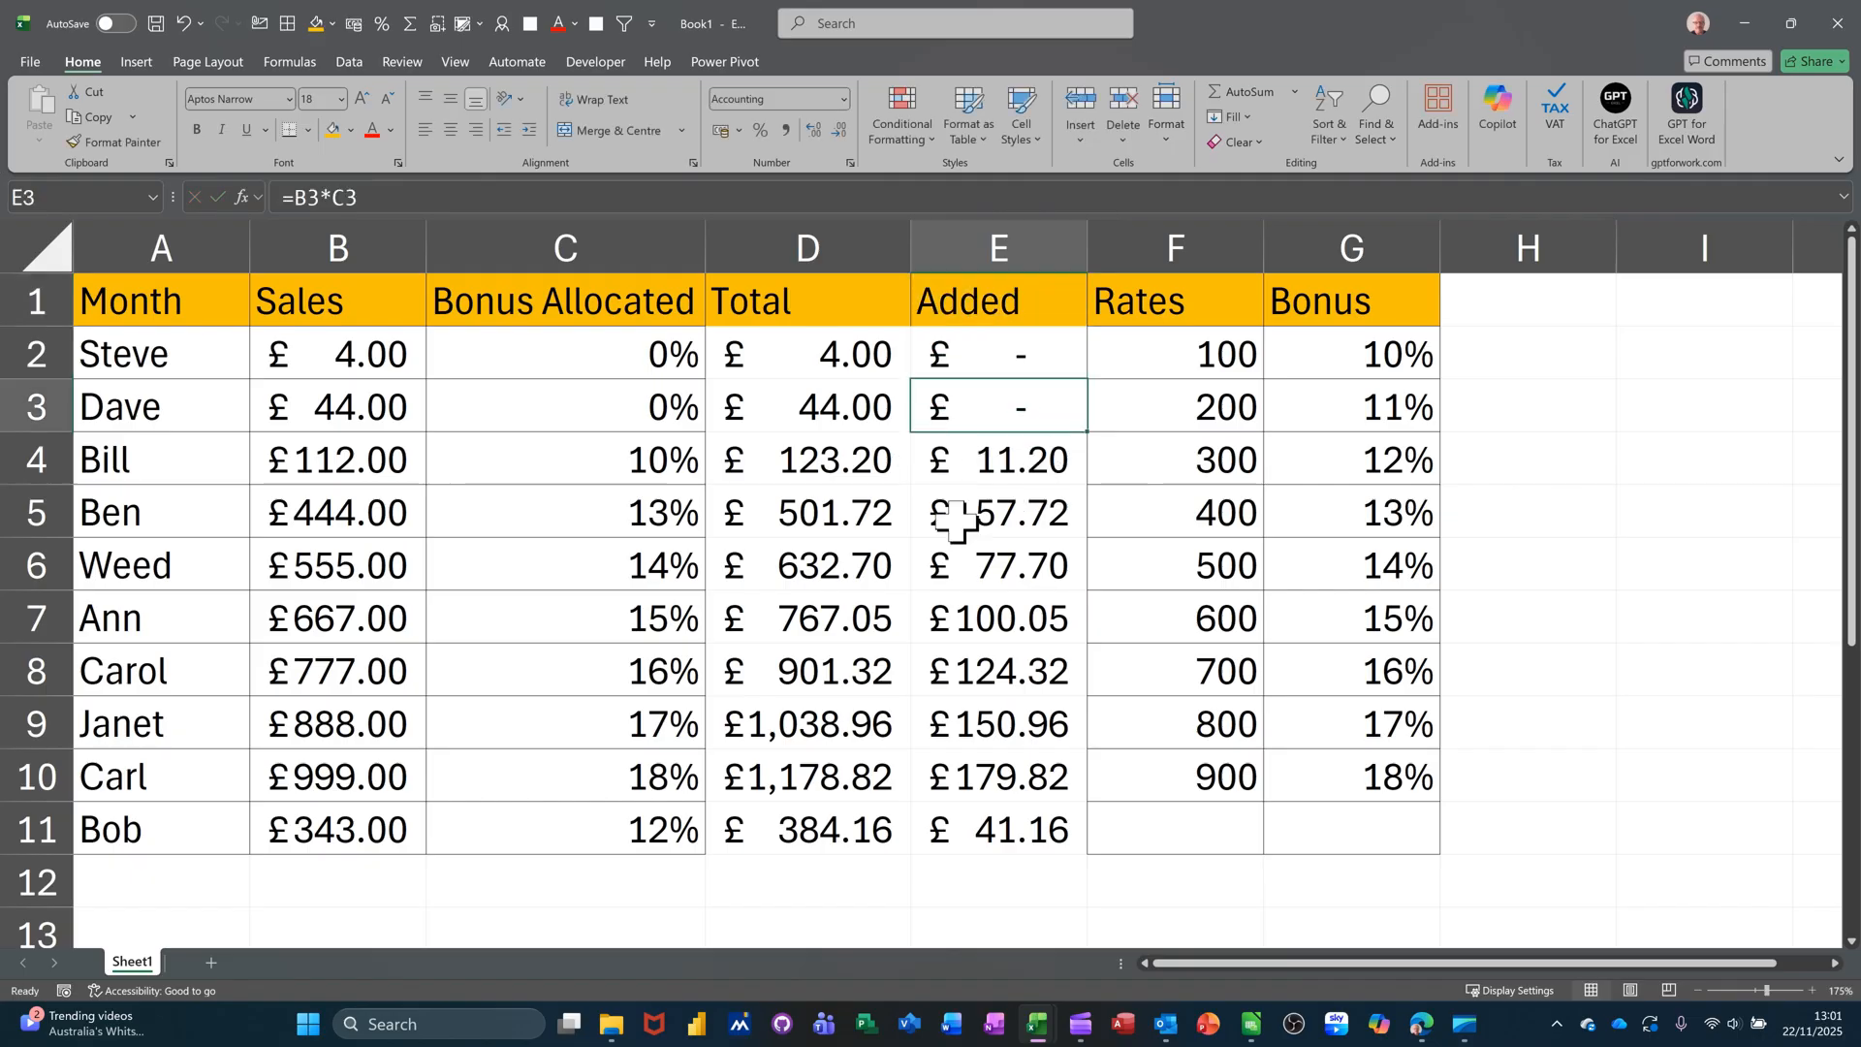
drag(747, 360, 964, 823)
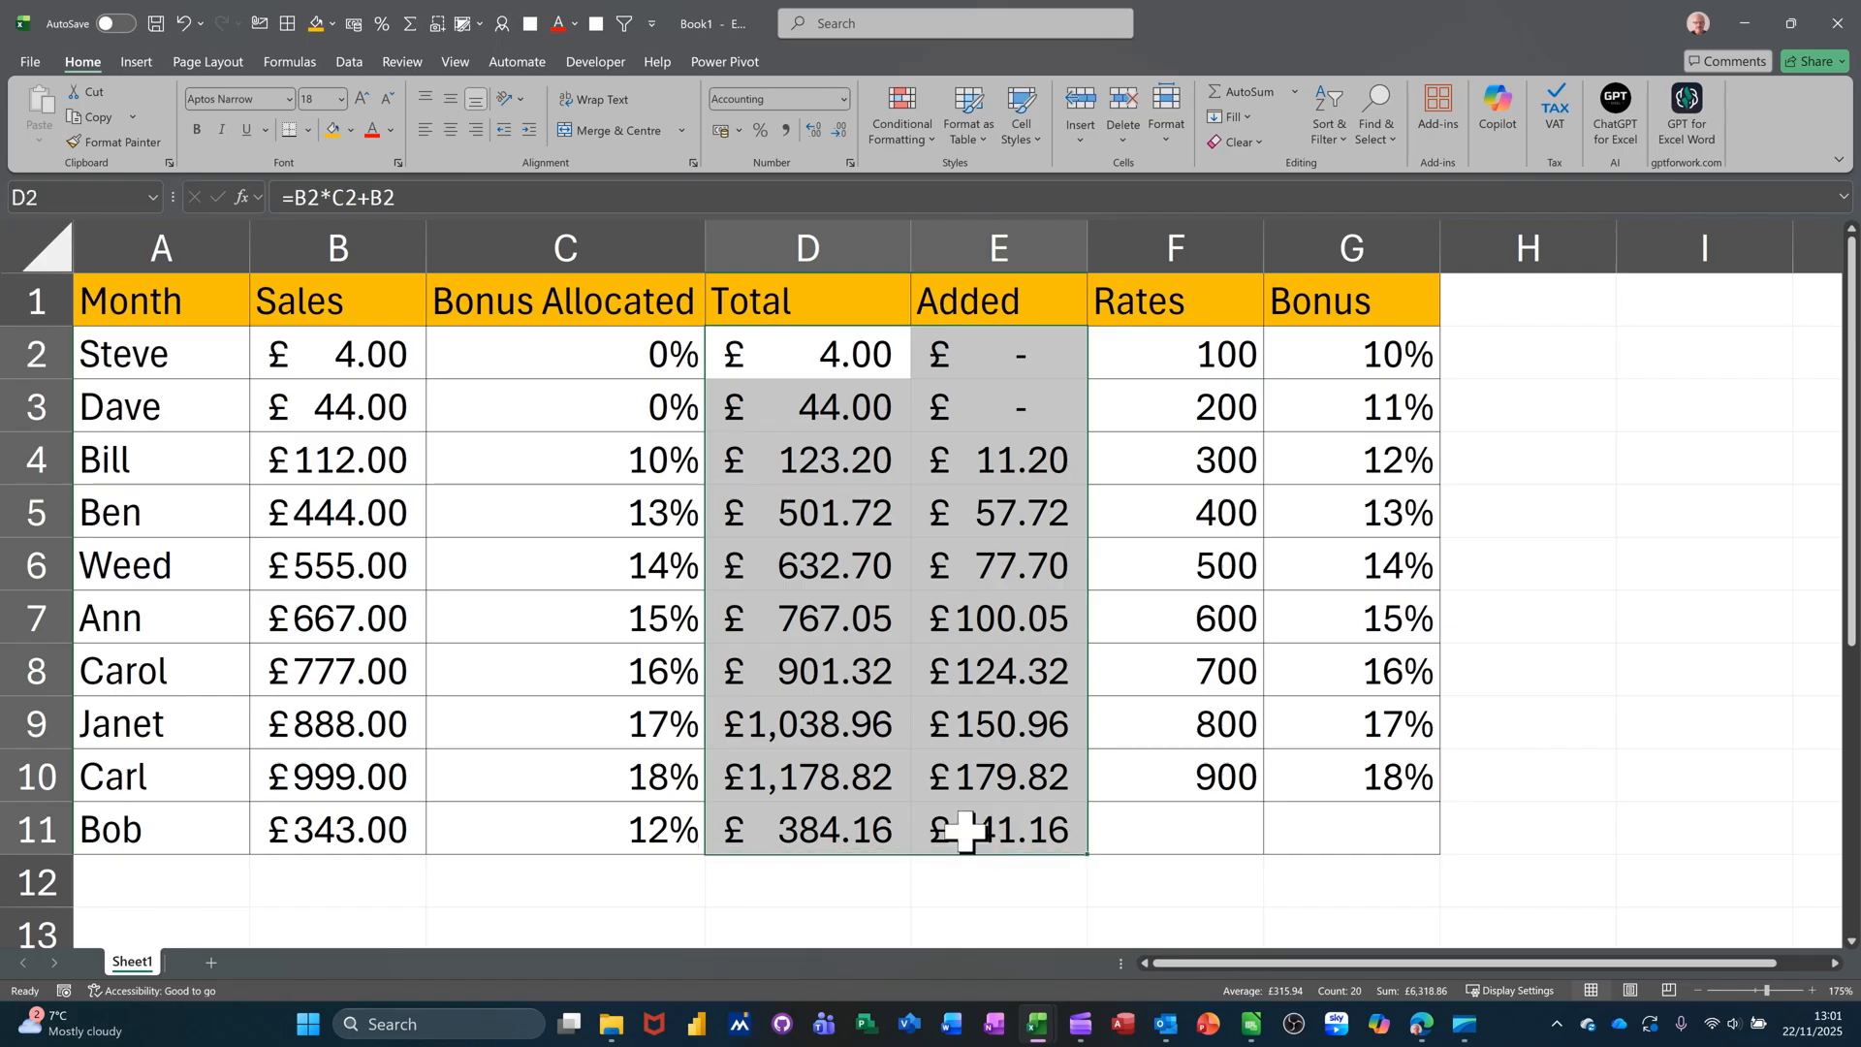